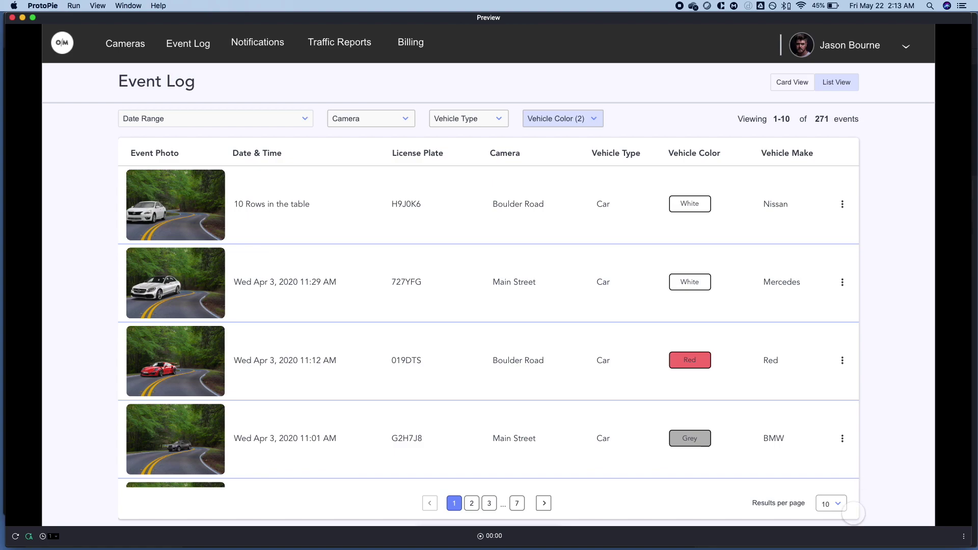
Switch the results-per-page dropdown to 20 rows, then back to 10, and scroll the table
left_click(833, 504)
left_click(820, 474)
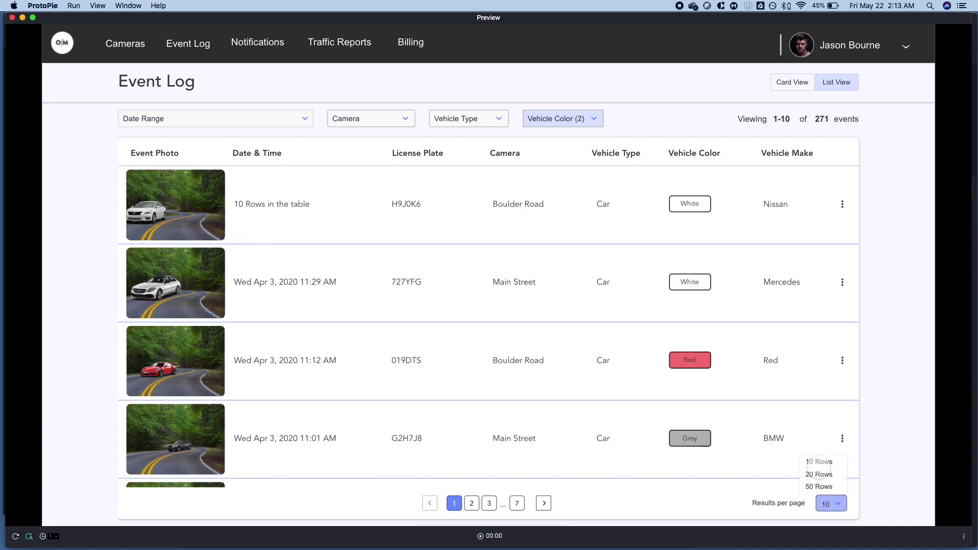
left_click(820, 462)
scroll(671, 293, "down", 5)
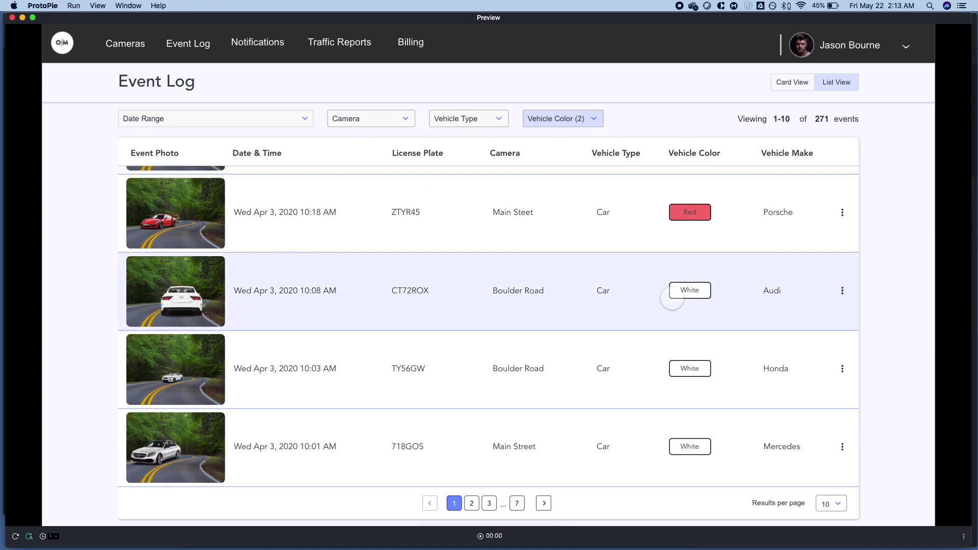
scroll(509, 265, "up", 5)
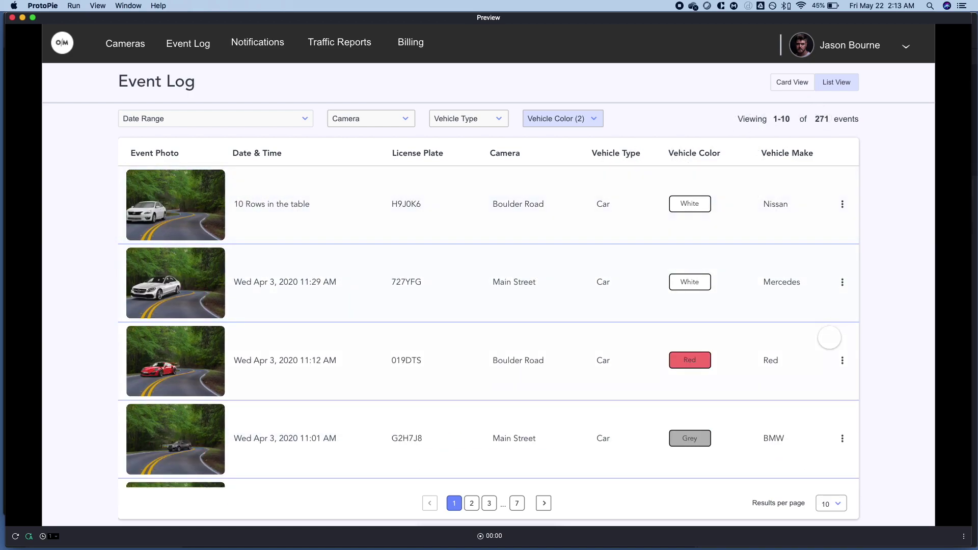
Show 20 rows again, scroll the list, then choose 50 rows to reach Viewing 1-50
left_click(830, 503)
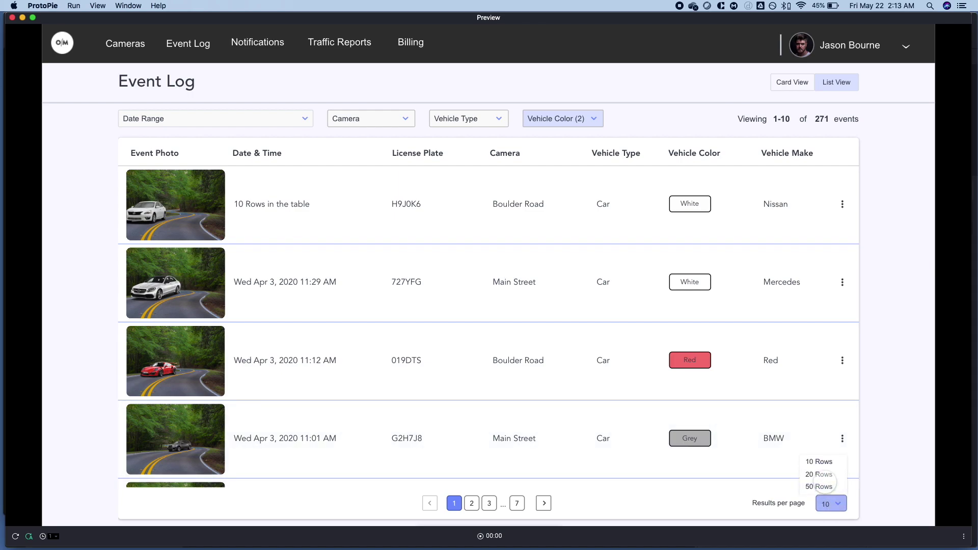
left_click(819, 474)
scroll(350, 328, "down", 5)
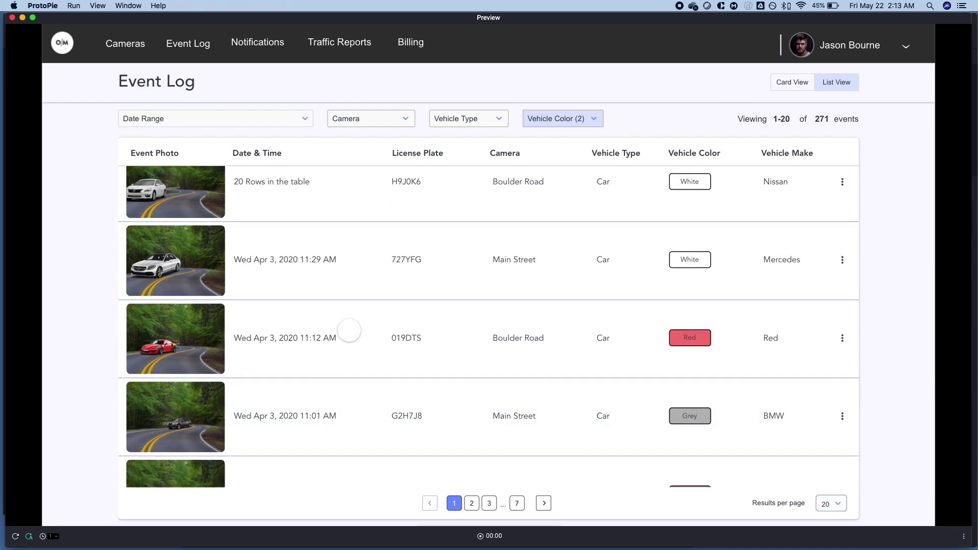
scroll(349, 328, "up", 5)
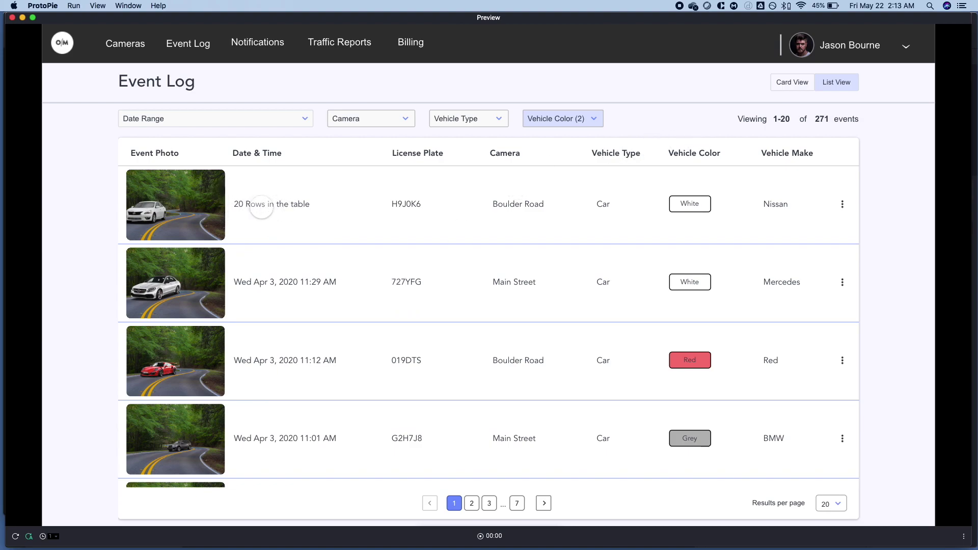
left_click(826, 506)
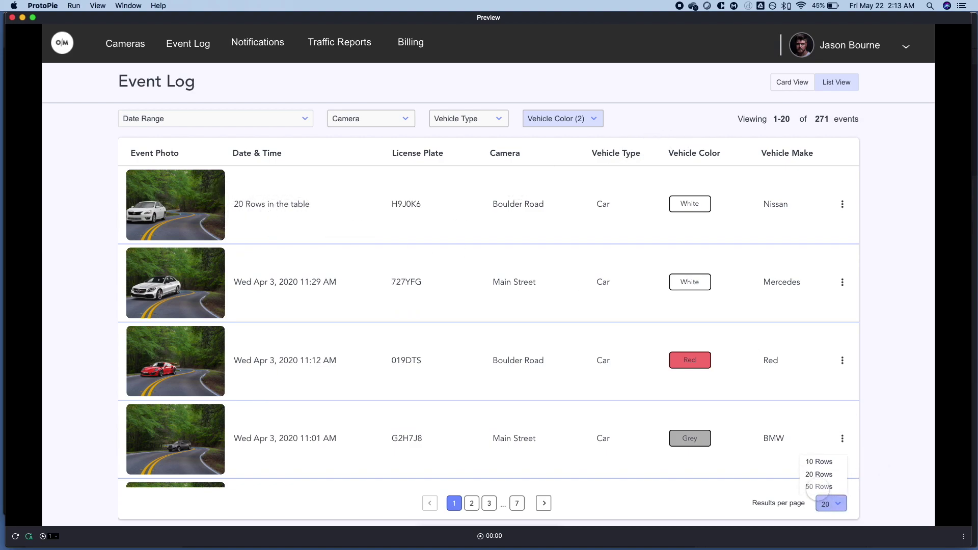
left_click(818, 482)
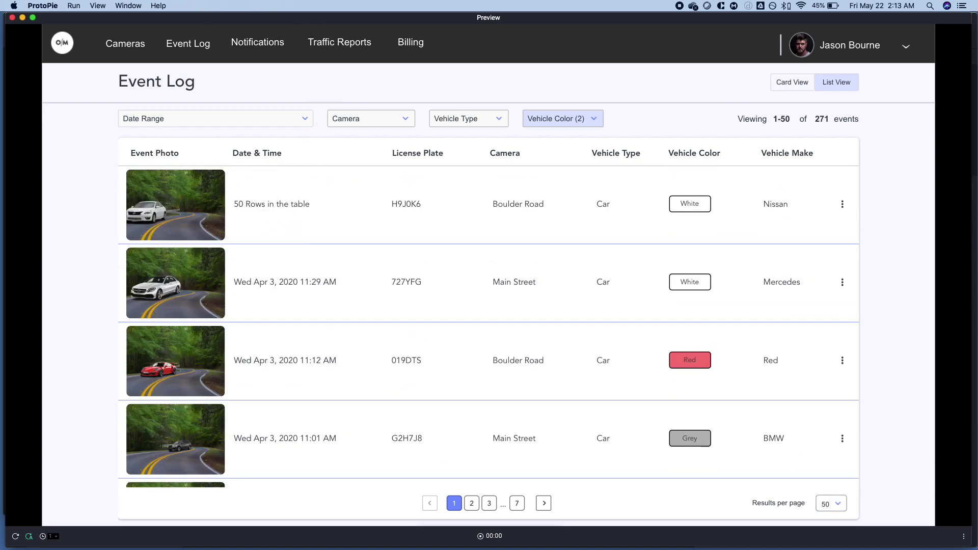
Close the preview, return to the Untitled prototype, and open Results Per Page 1's master component from Table Card
left_click(13, 18)
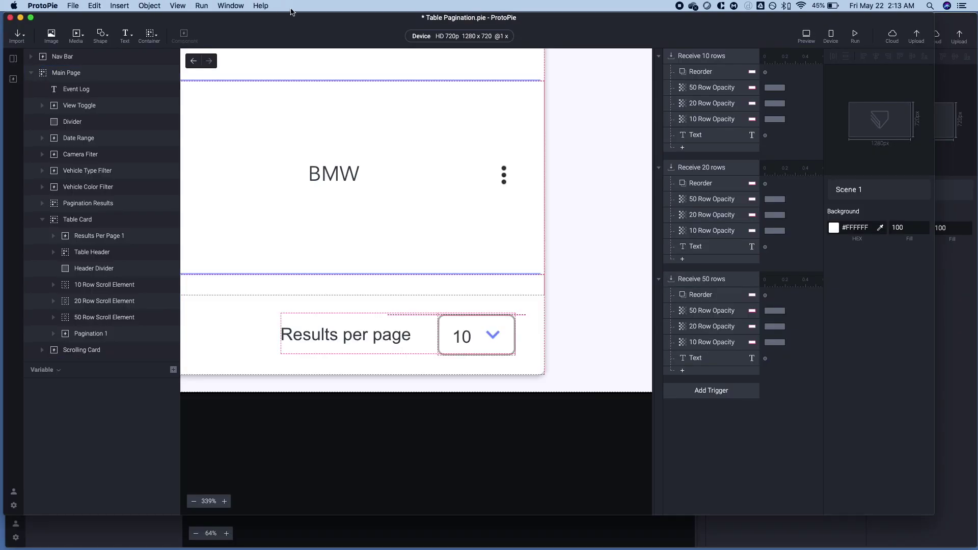
key("super+grave")
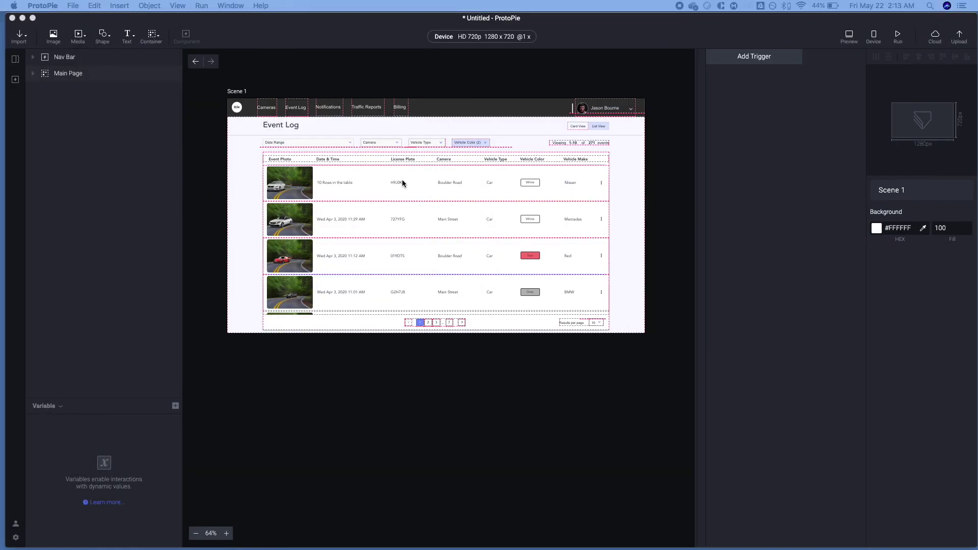
scroll(611, 196, "up", 5)
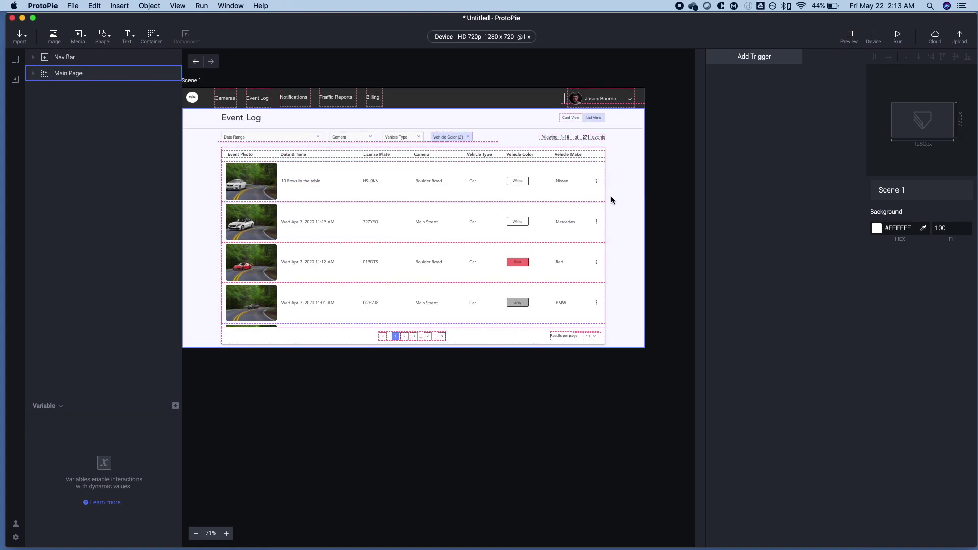
scroll(600, 205, "up", 2)
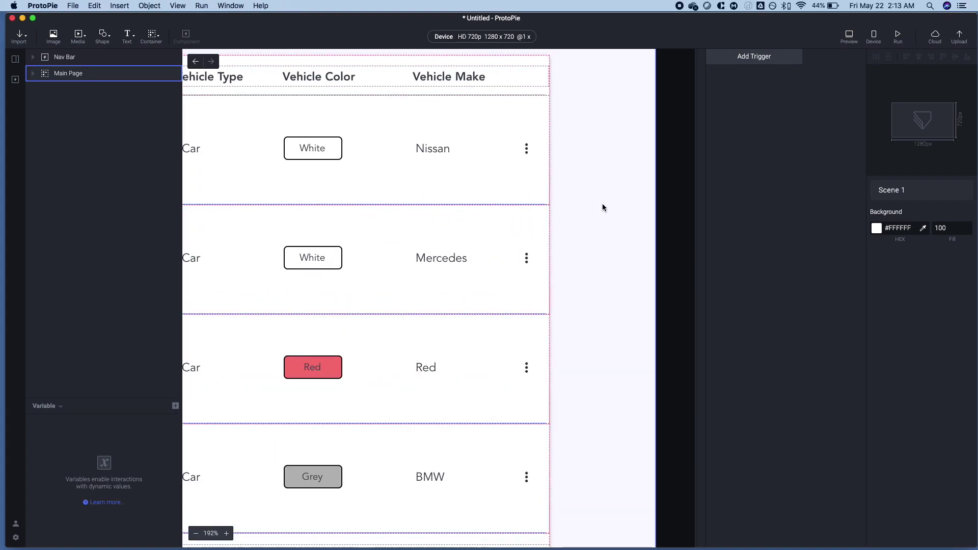
scroll(602, 203, "down", 3)
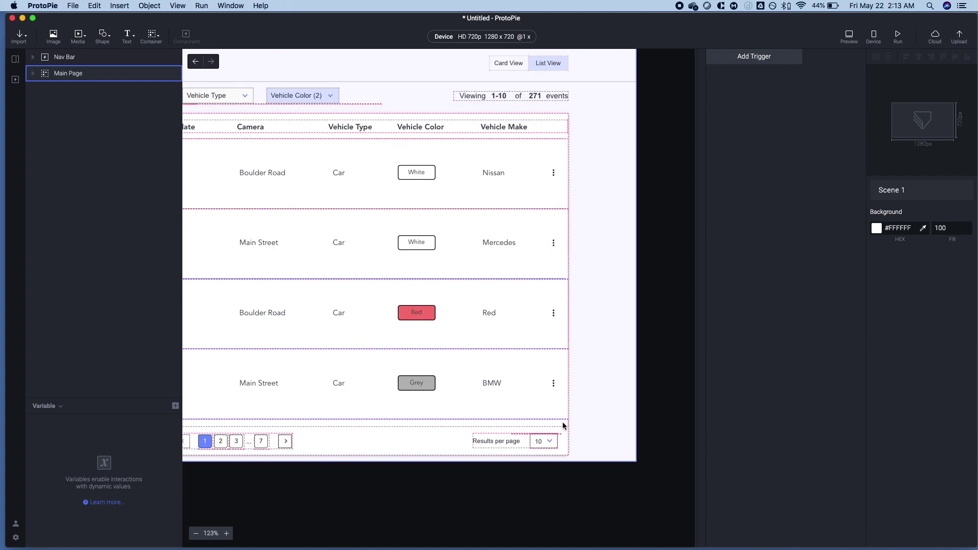
double_click(543, 438)
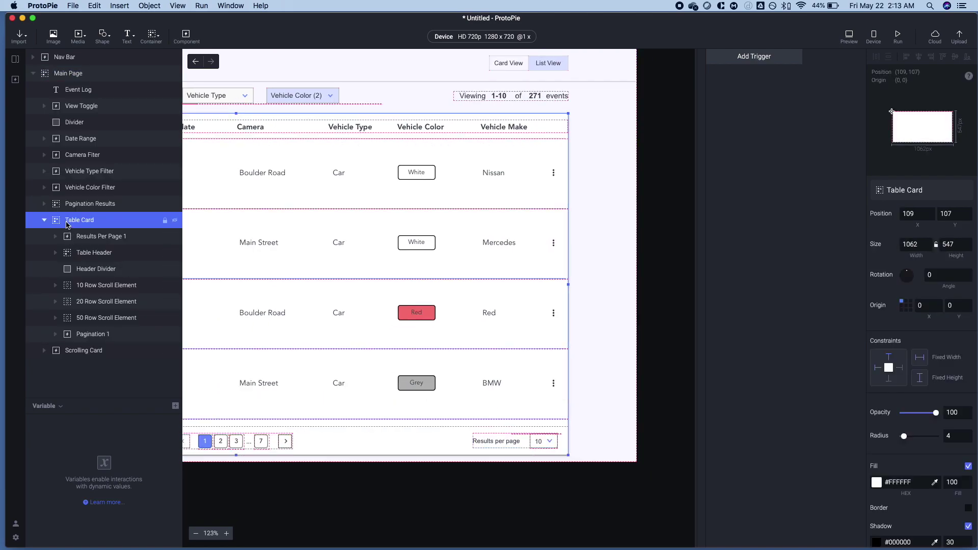
left_click(77, 236)
right_click(78, 236)
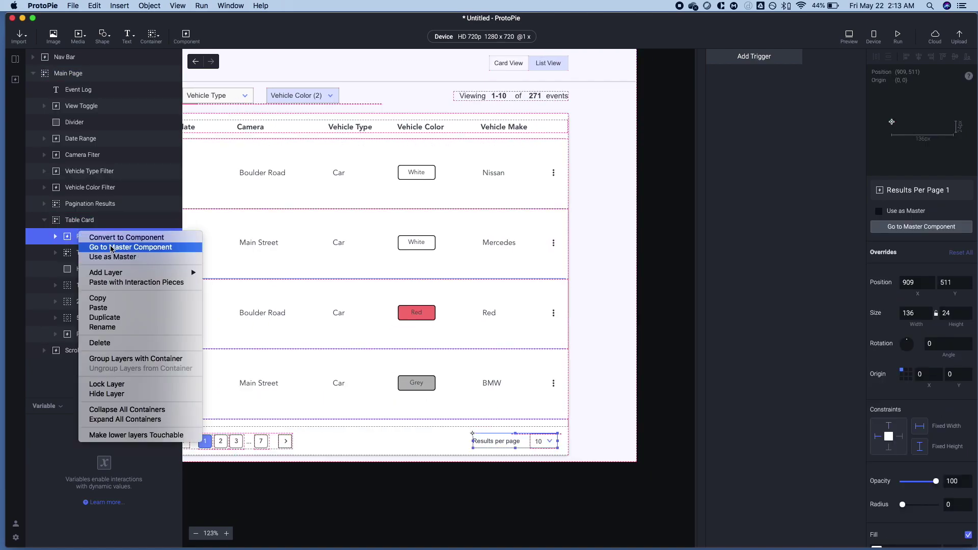
left_click(111, 248)
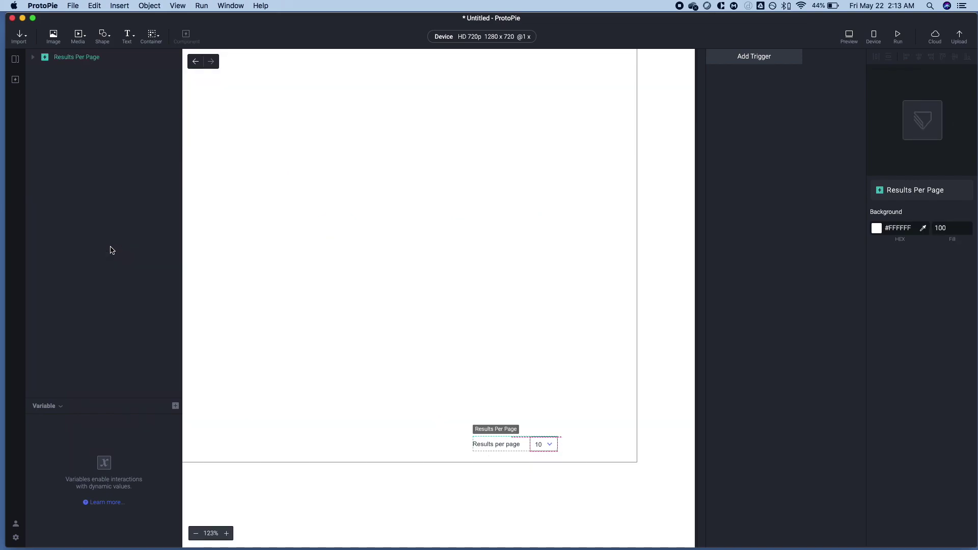
Expand the component's layers, select Dropdown Container inside Page Container and nudge it down one pixel
left_click(33, 56)
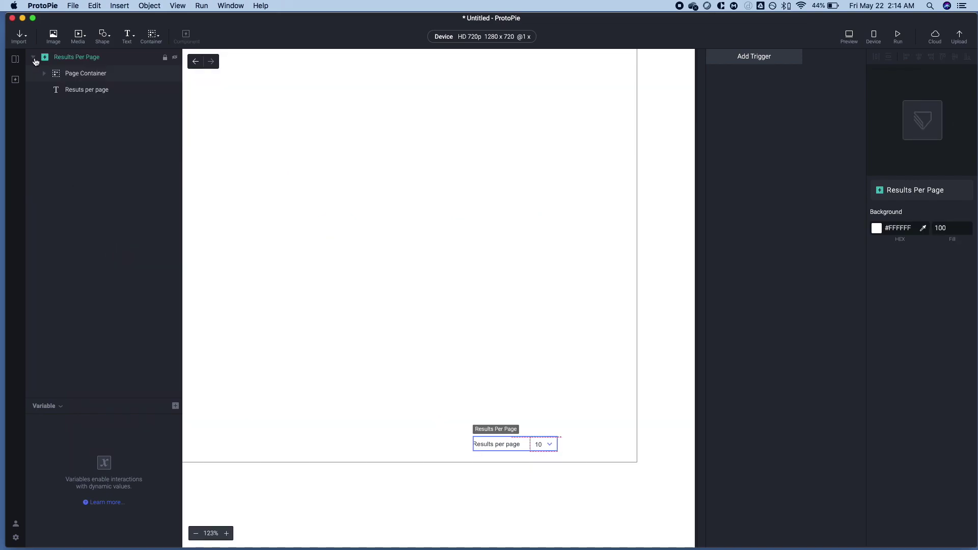
left_click(58, 80)
scroll(318, 245, "up", 5)
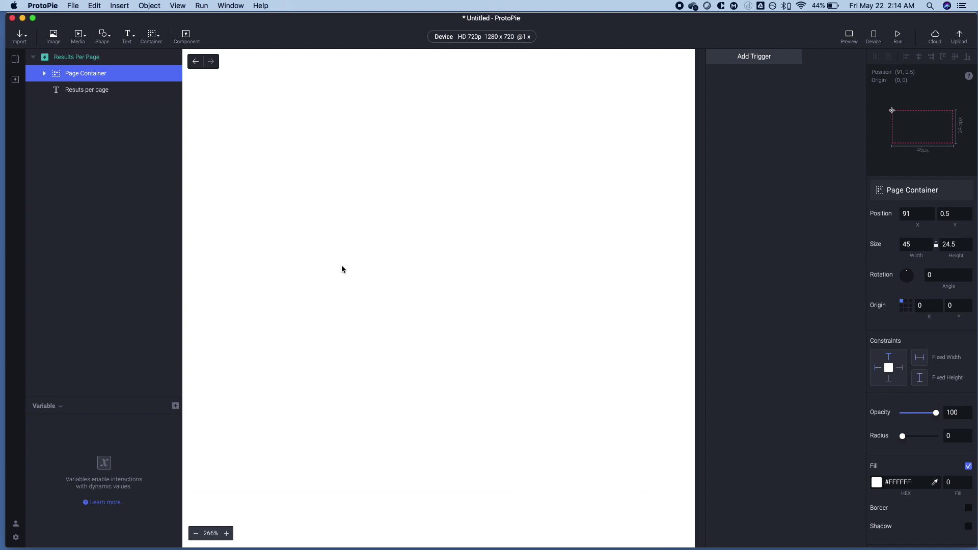
scroll(601, 484, "down", 3)
scroll(601, 485, "right", 3)
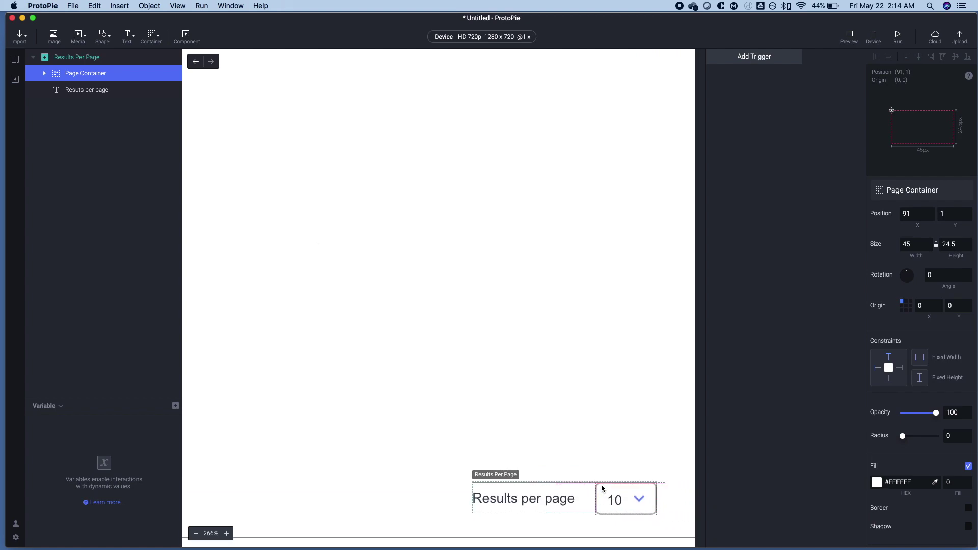
left_click_drag(602, 488, 602, 488)
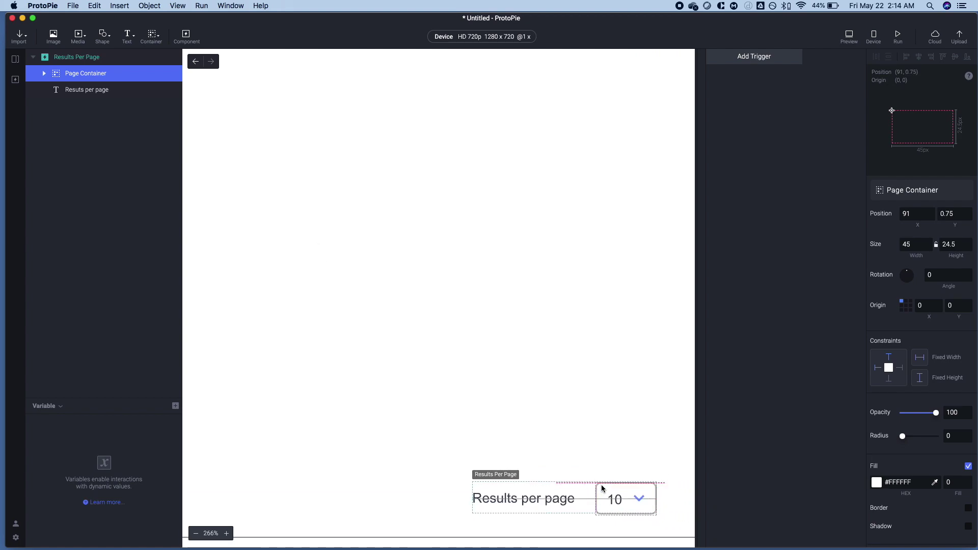
left_click(44, 74)
left_click(79, 137)
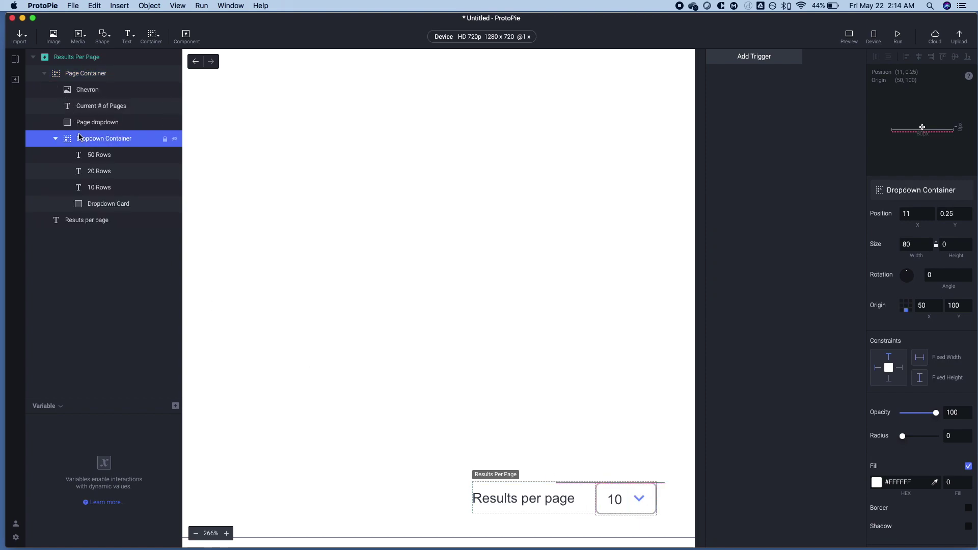
key("Down")
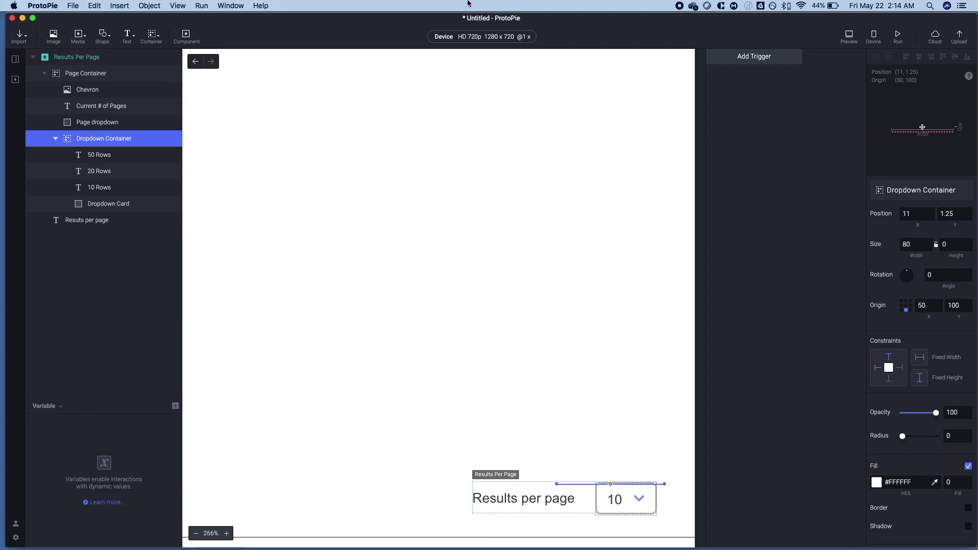
Set the Dropdown Container's height to 50, then step it up to 70
left_click(732, 63)
key("Escape")
left_click(948, 247)
type("50")
key("Return")
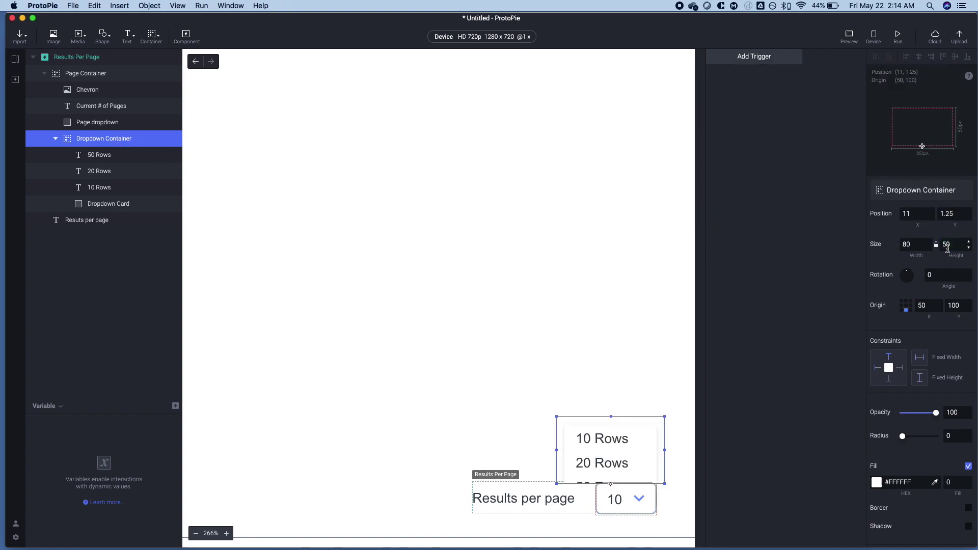
left_click(964, 248)
key("shift+Up")
key("shift+Up")
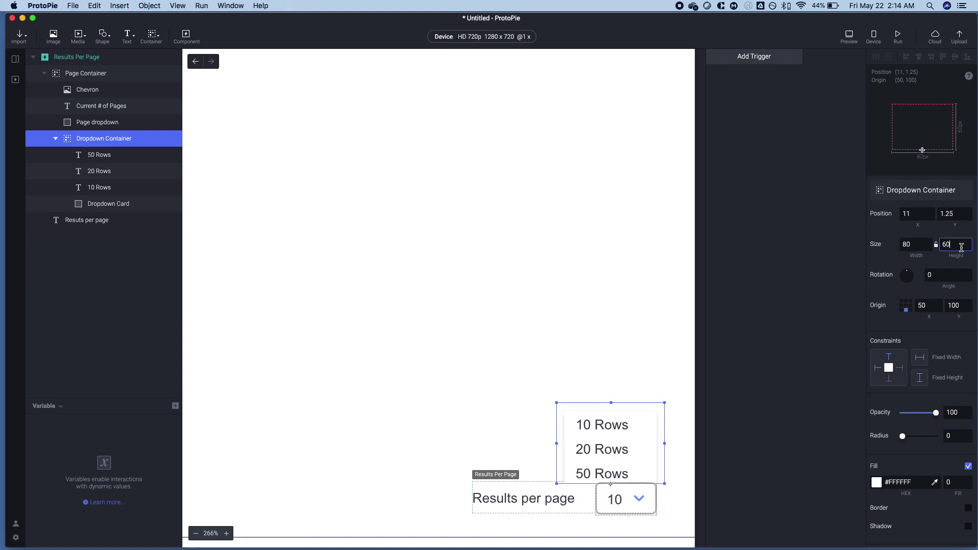
scroll(965, 396, "down", 3)
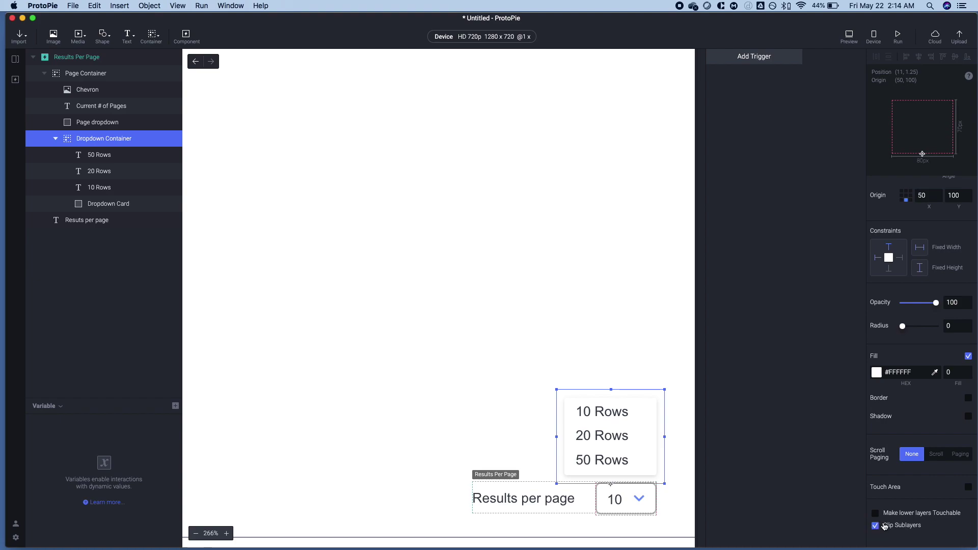
scroll(874, 308, "up", 3)
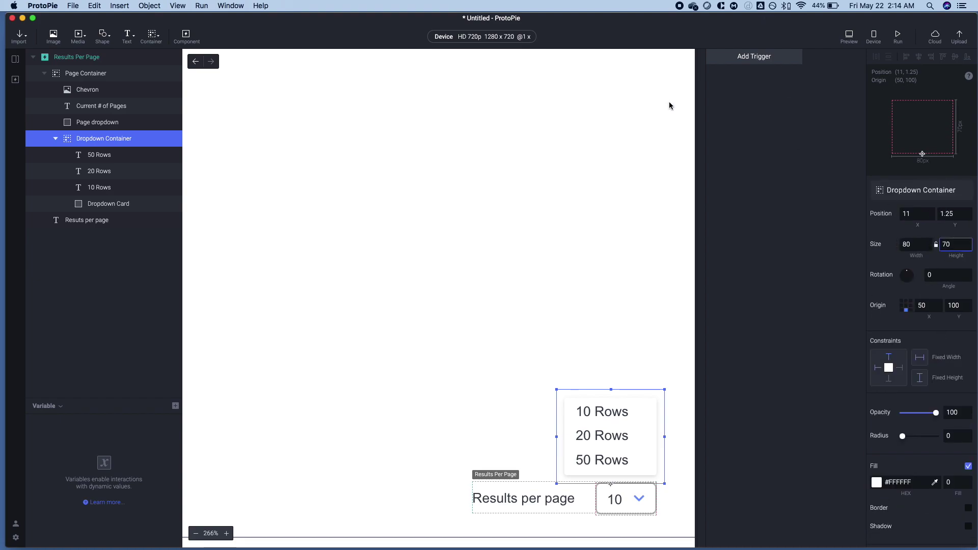
left_click(758, 69)
Add Mouse Over and Mouse Out triggers targeting the 10 Rows layer
left_click(752, 57)
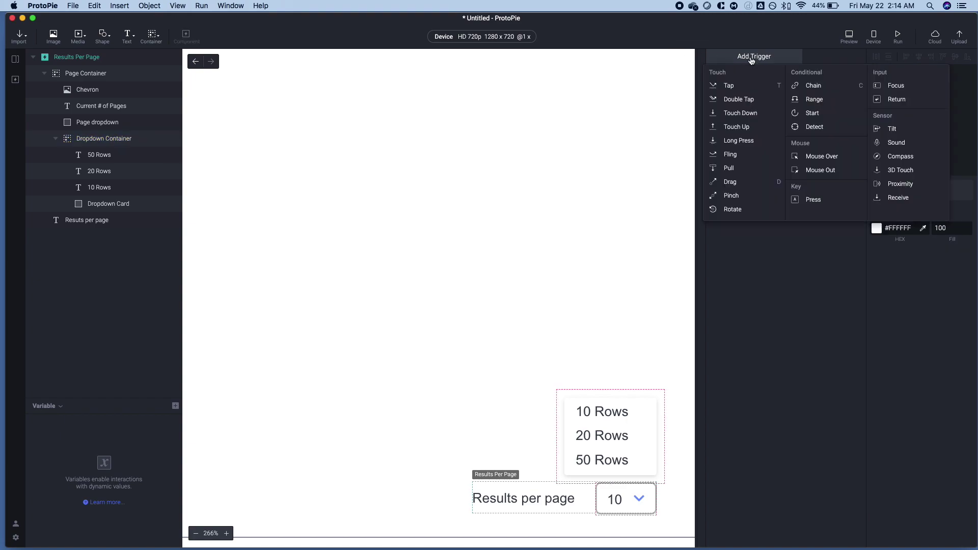
left_click(821, 156)
left_click(753, 95)
left_click(821, 202)
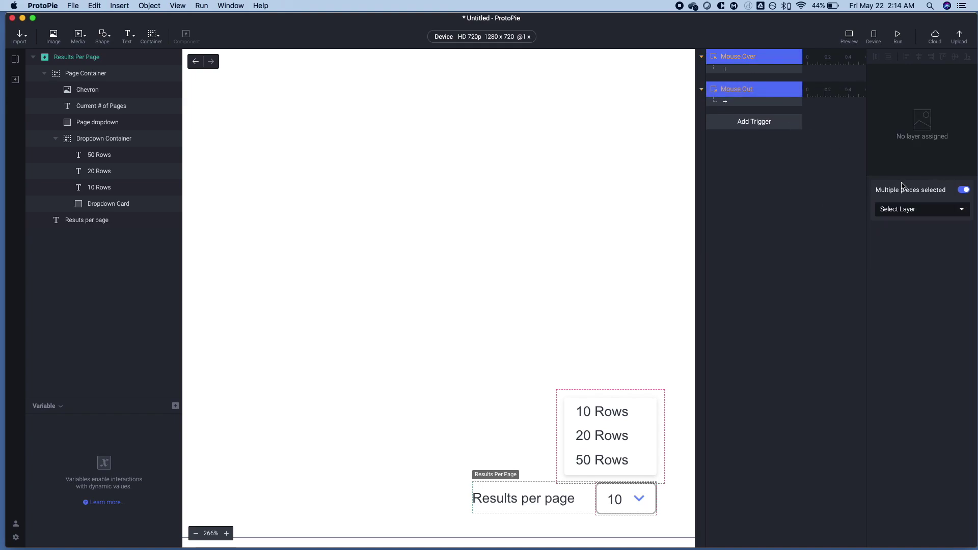
left_click(900, 214)
scroll(918, 311, "down", 3)
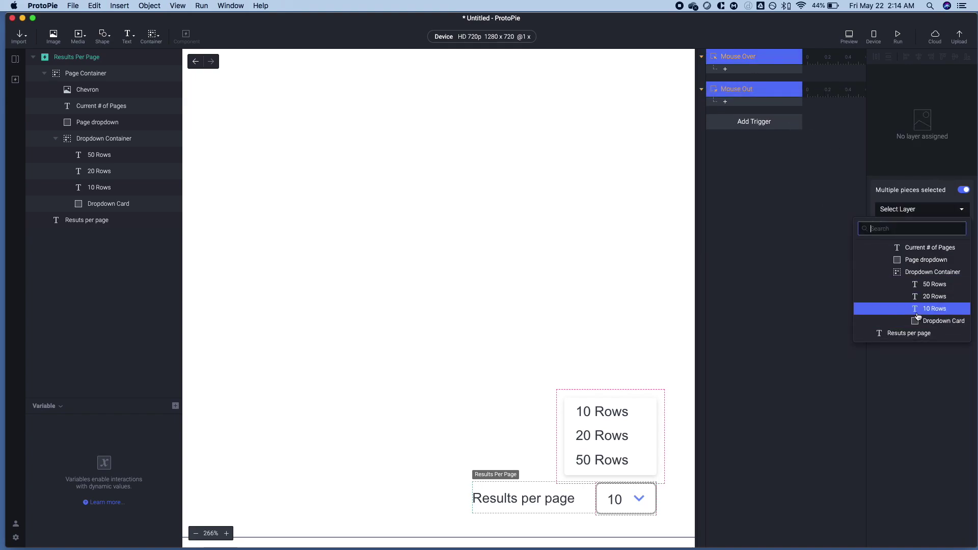
left_click(920, 315)
key("super+d")
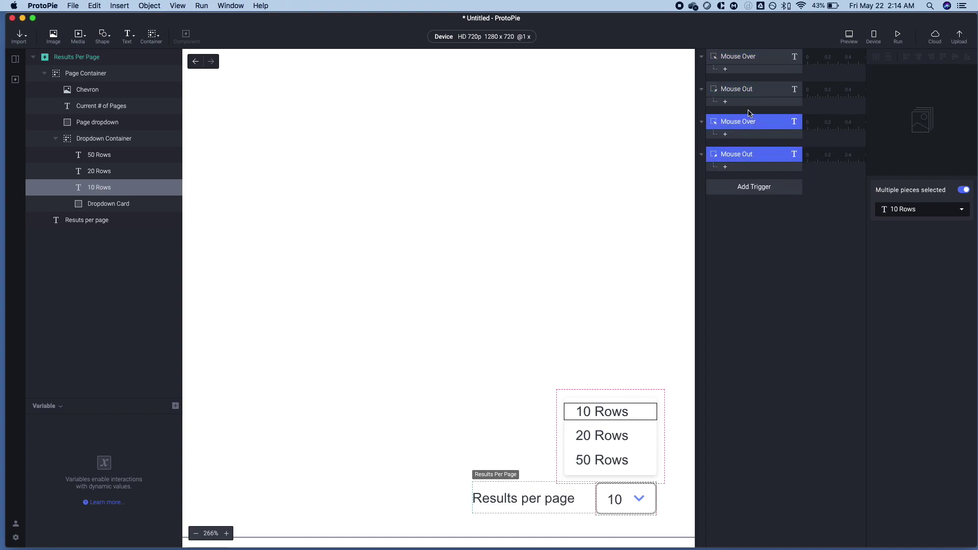
left_click(924, 209)
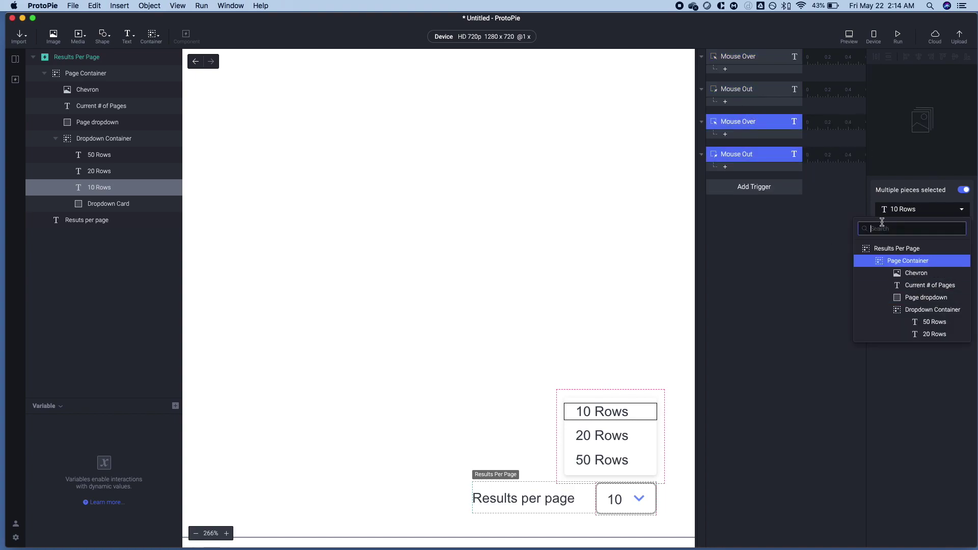
left_click(779, 280)
key("super+z")
Add Color responses to both triggers, giving Mouse Over text colour #B0C0FF at 100 opacity
left_click(725, 69)
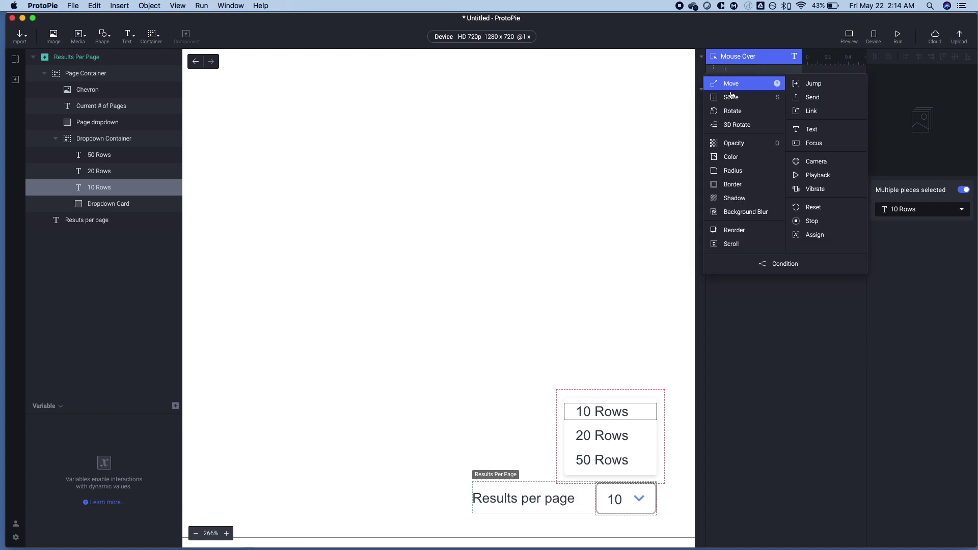
left_click(732, 157)
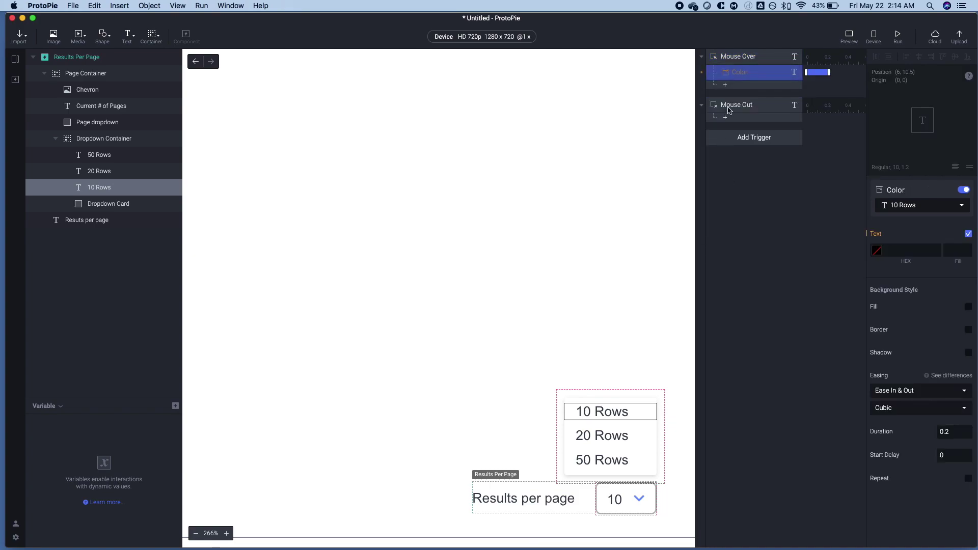
left_click_drag(729, 73, 734, 120)
left_click(740, 76)
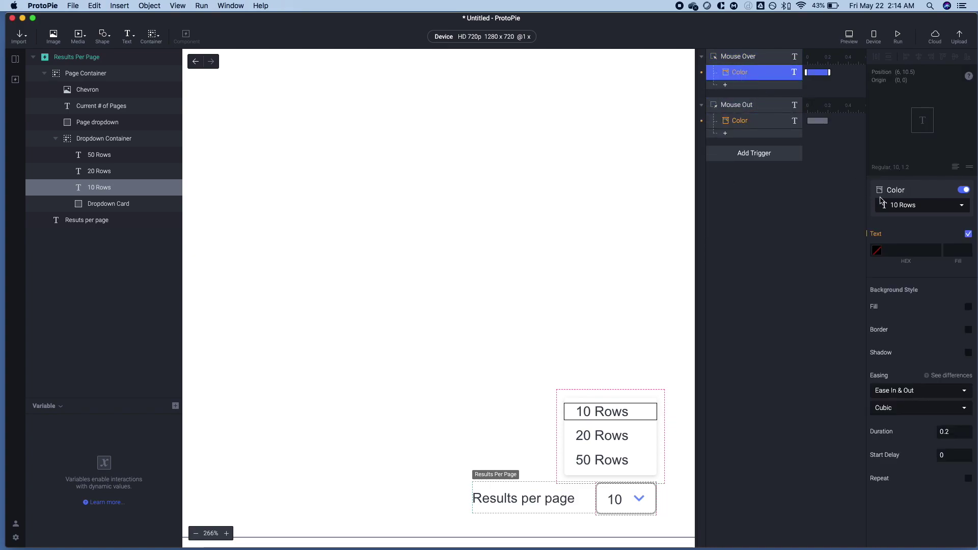
left_click(877, 250)
left_click(952, 388)
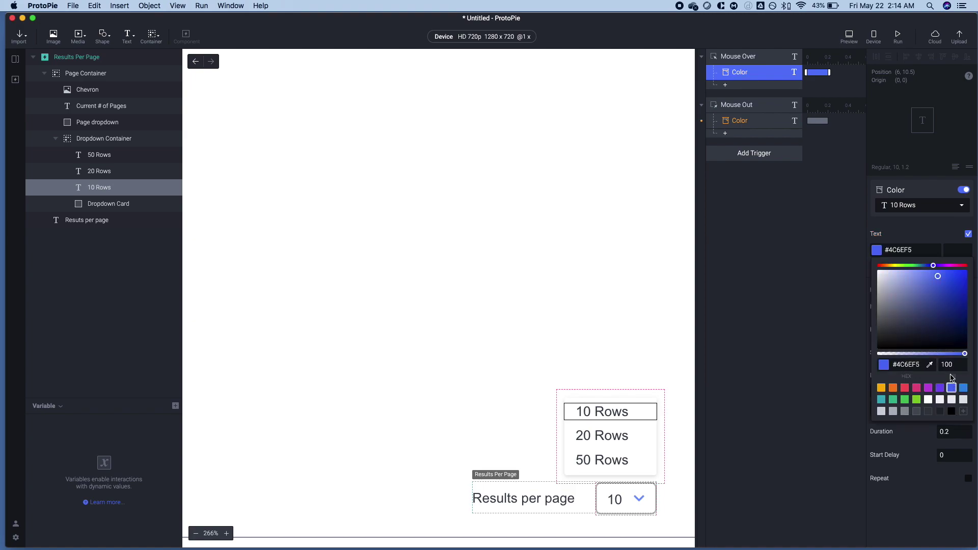
left_click_drag(936, 314, 904, 260)
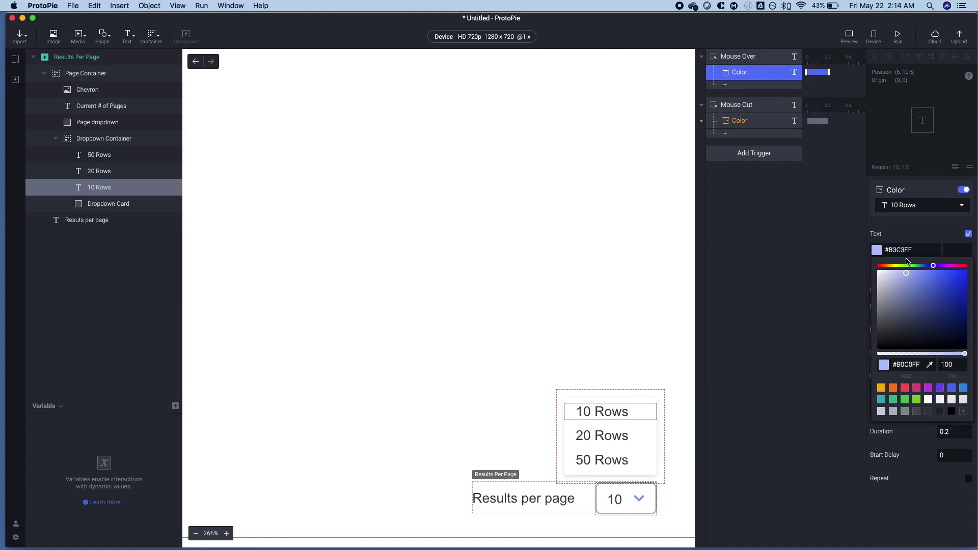
double_click(902, 251)
key("super+c")
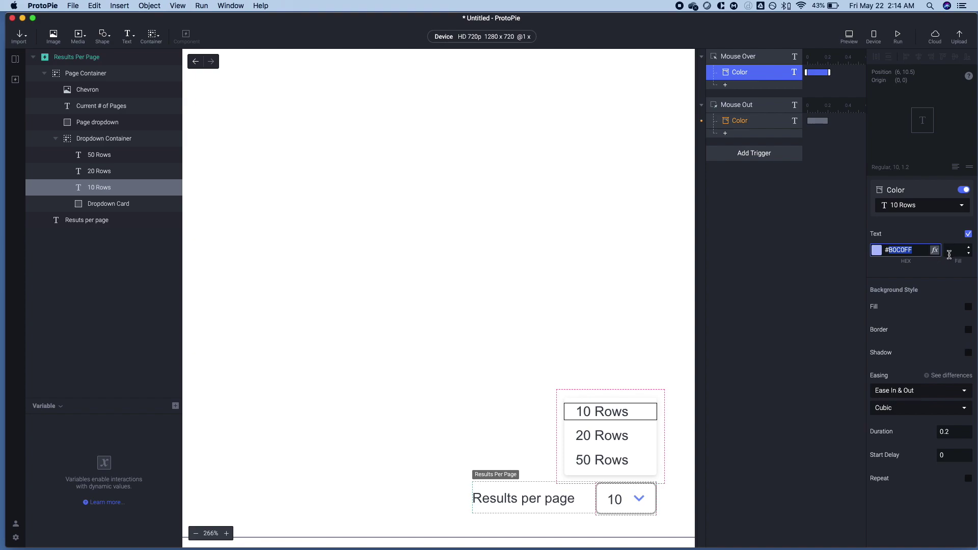
left_click(951, 251)
type("100")
key("Return")
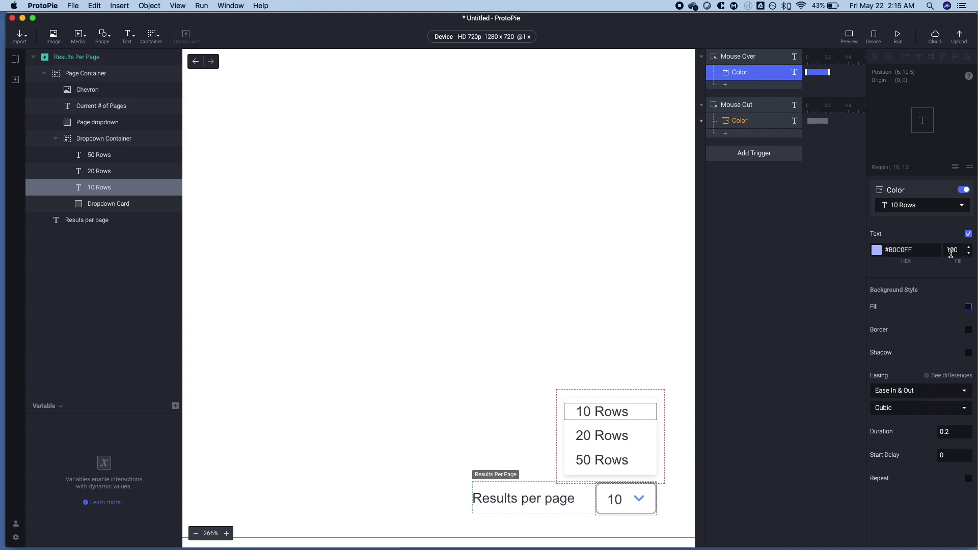
Set the Mouse Out colour response to #B0C0FF with opacity 0
left_click(736, 121)
left_click(878, 252)
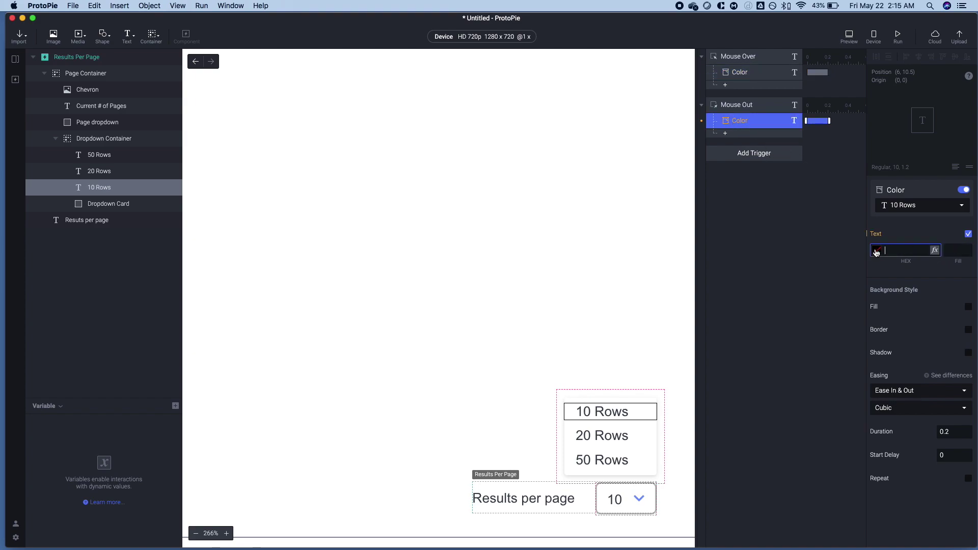
left_click(923, 366)
key("super+v")
left_click(949, 366)
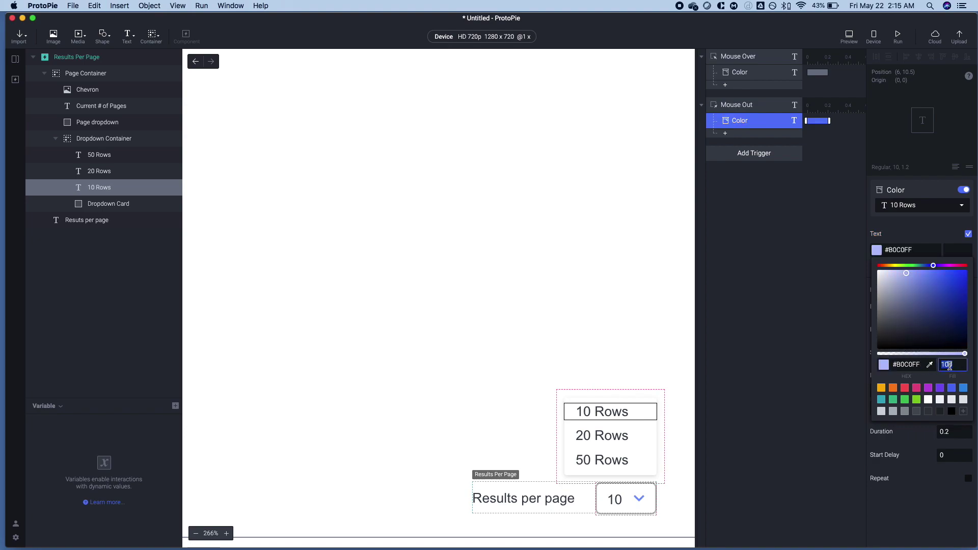
type("0")
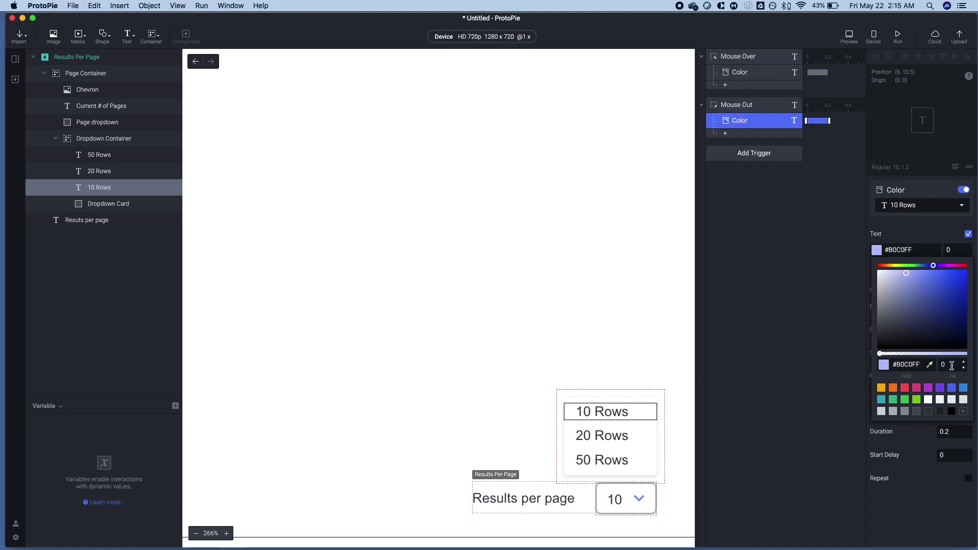
left_click(815, 249)
Copy the hover triggers and retarget the copies and their colour responses to 20 Rows
left_click(739, 57)
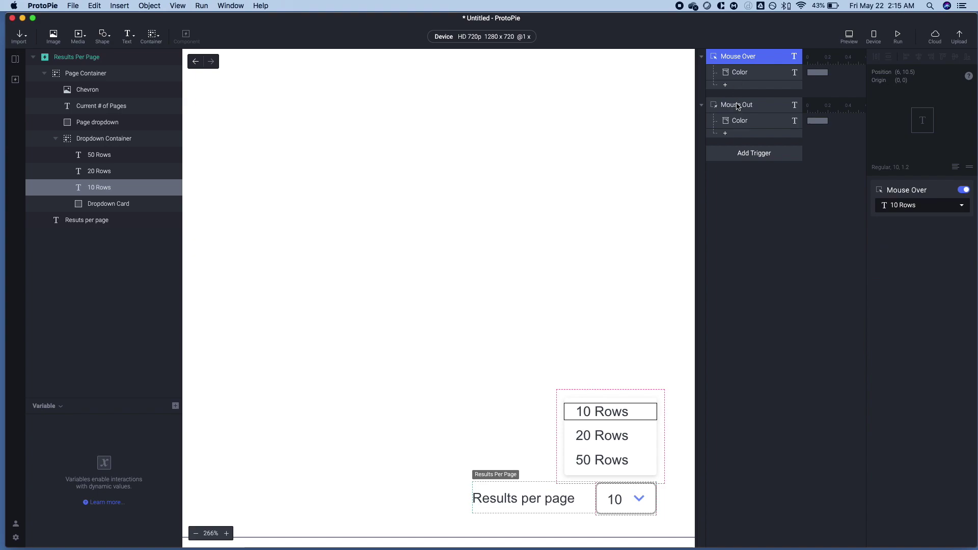
left_click(739, 105, "shift")
key("super+c")
key("super+v")
left_click(902, 209)
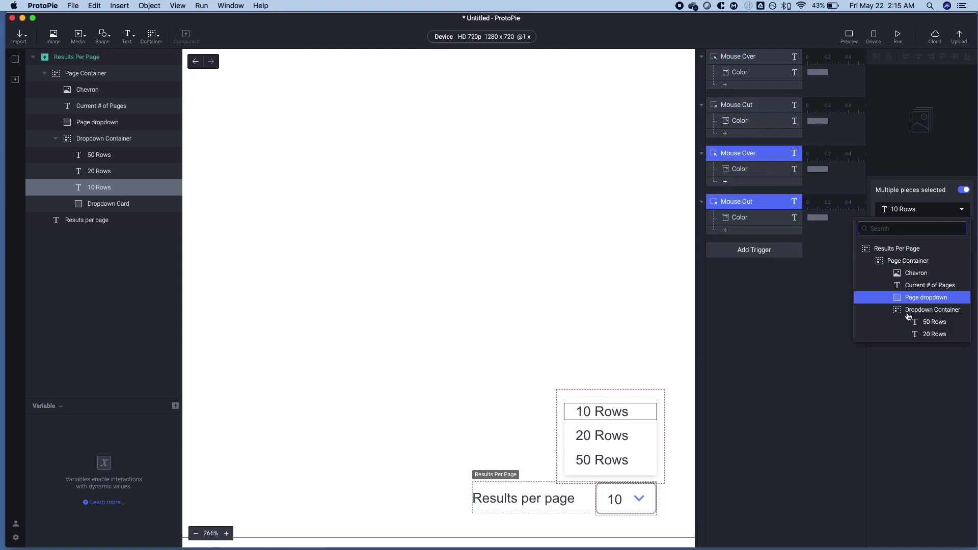
left_click(920, 335)
left_click(739, 217)
left_click(739, 169, "shift")
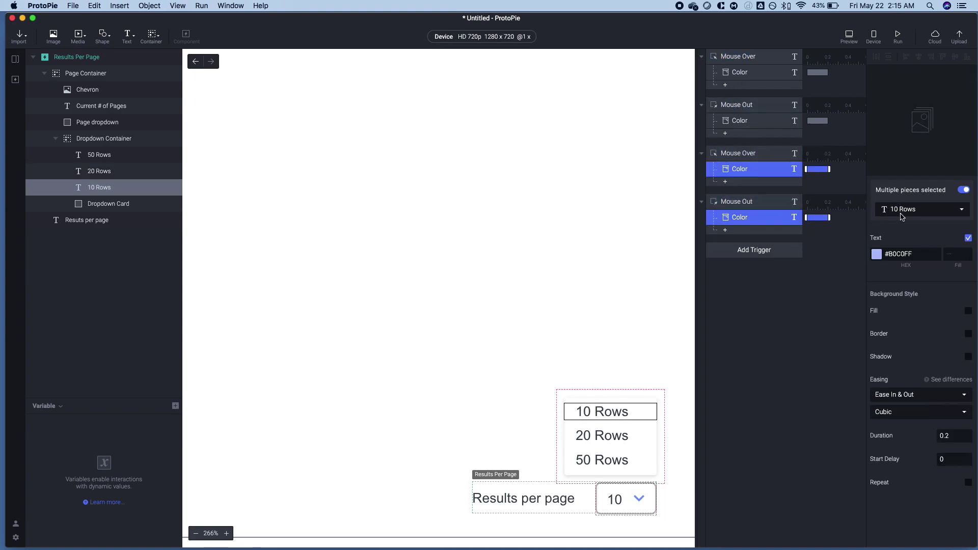
left_click(917, 209)
left_click(925, 335)
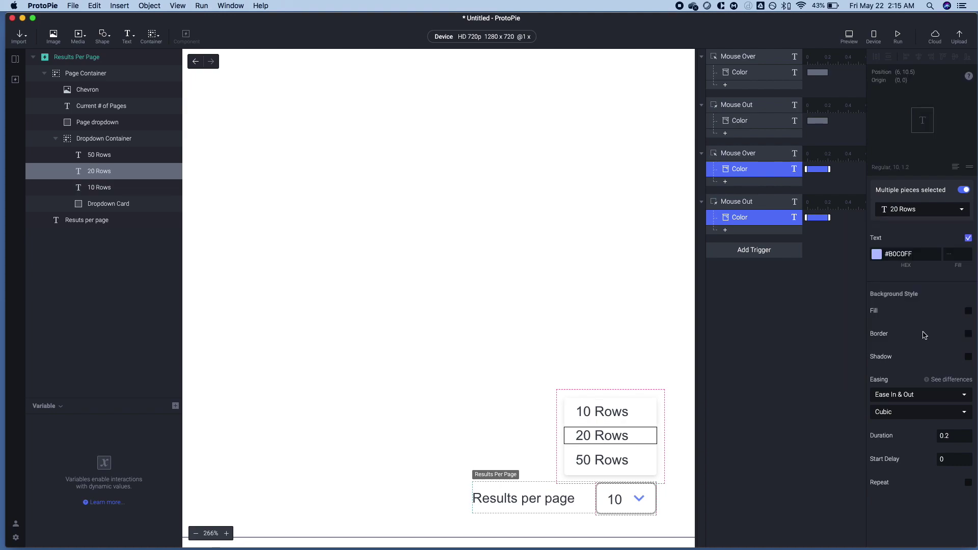
Duplicate the 20 Rows hover triggers and retarget them and their colour responses to 50 Rows
left_click(767, 202)
left_click(742, 155, "shift")
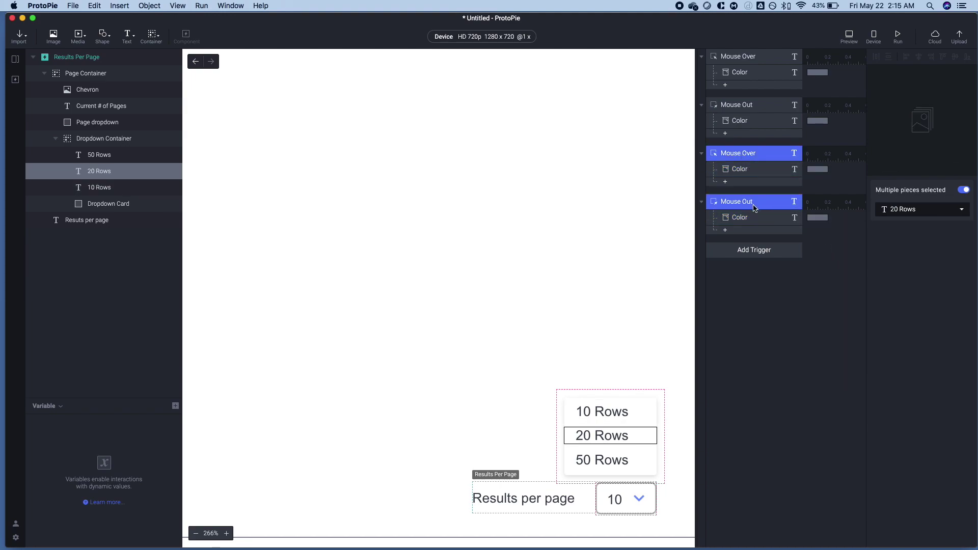
key("super+d")
left_click(891, 213)
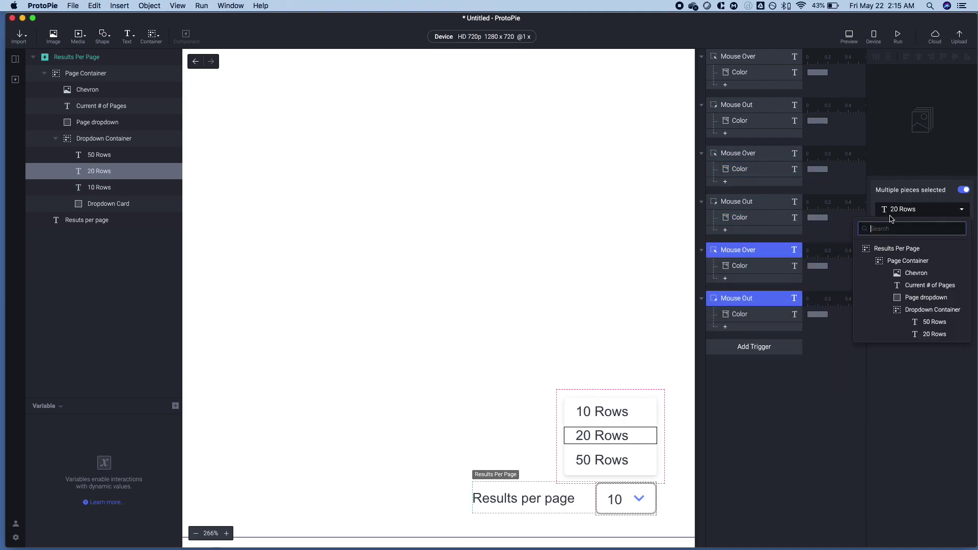
left_click(936, 323)
left_click(735, 313)
left_click(738, 266, "shift")
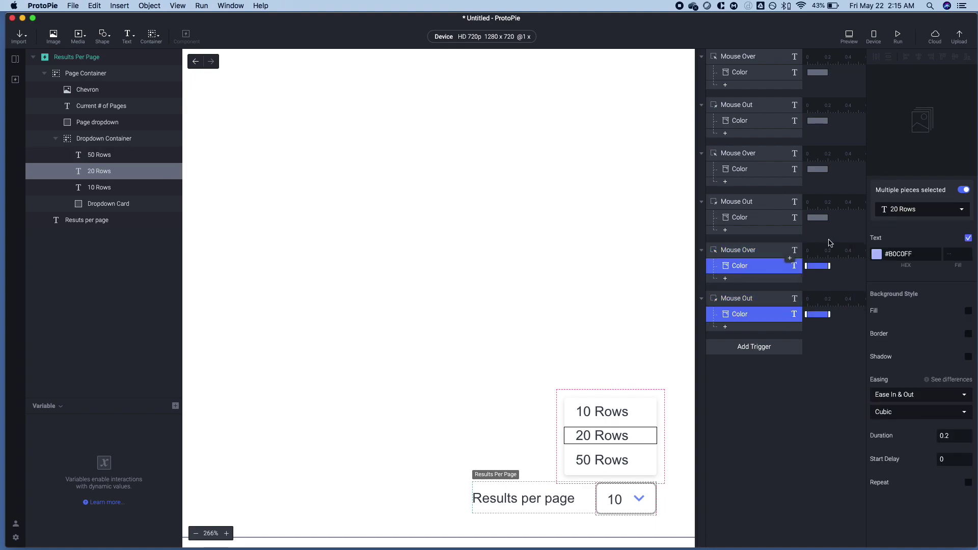
left_click(899, 209)
left_click(935, 322)
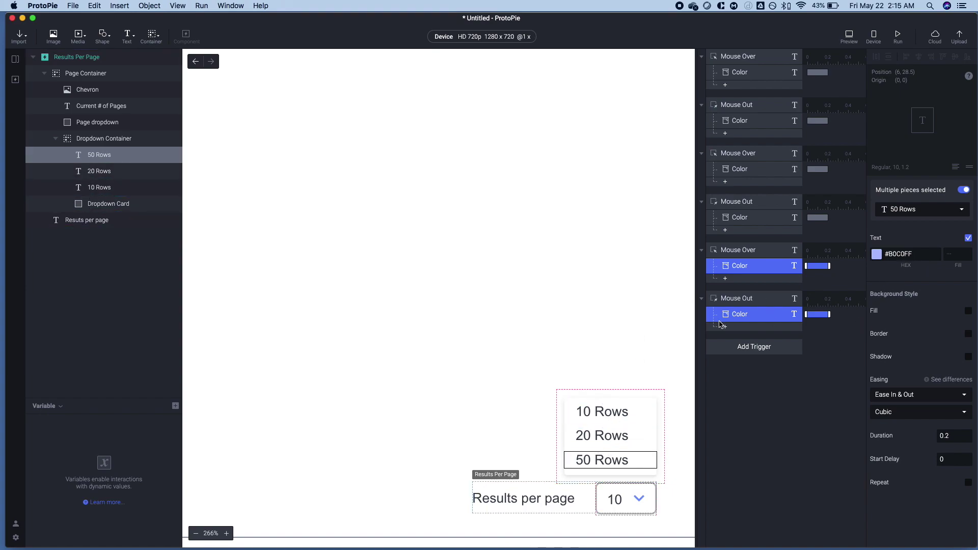
left_click(739, 318)
Add a Tap trigger on 50 Rows with a Scale To size response targeting Dropdown Container
left_click(744, 349)
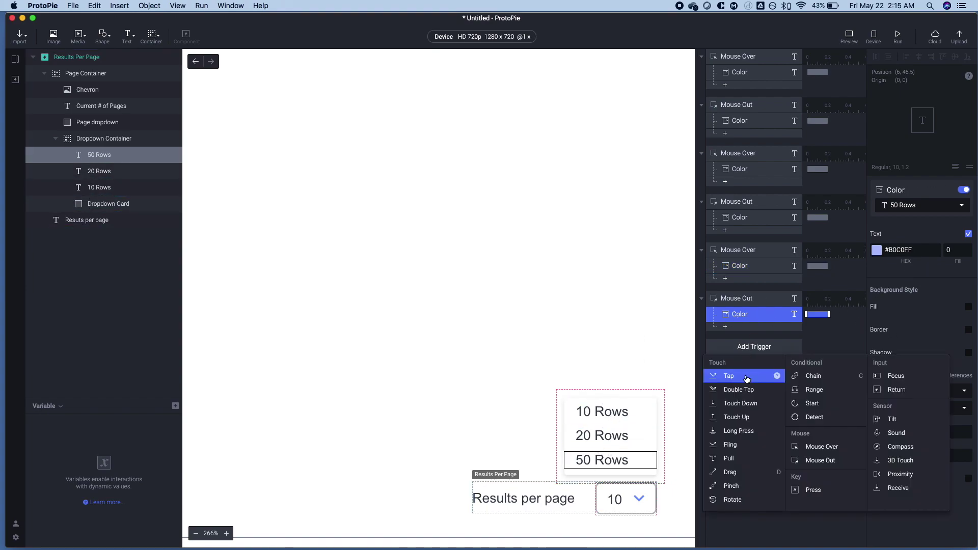
left_click(744, 376)
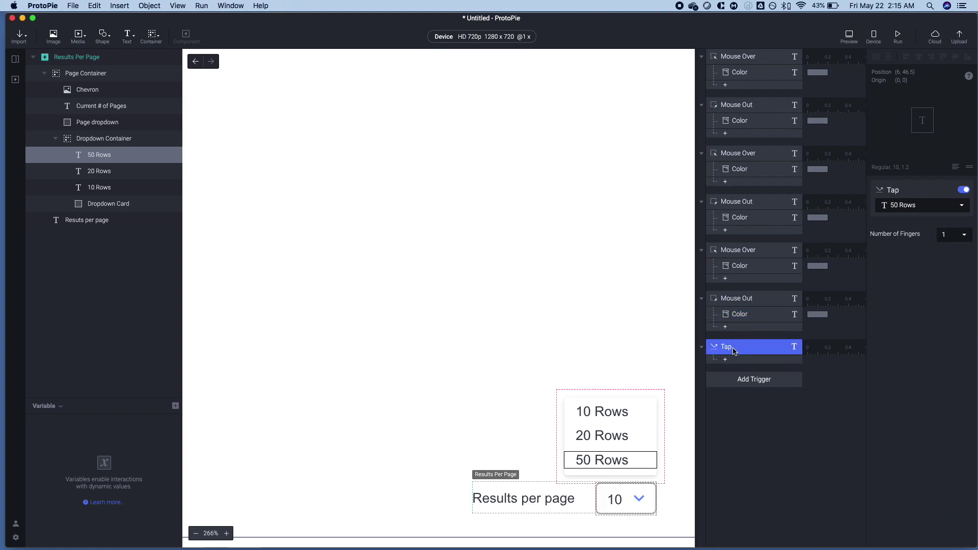
left_click(726, 361)
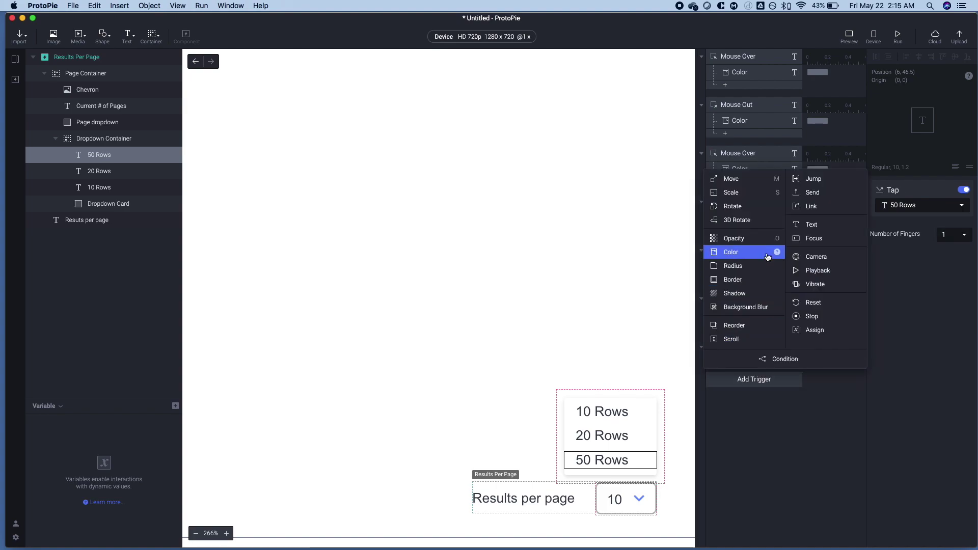
left_click(740, 199)
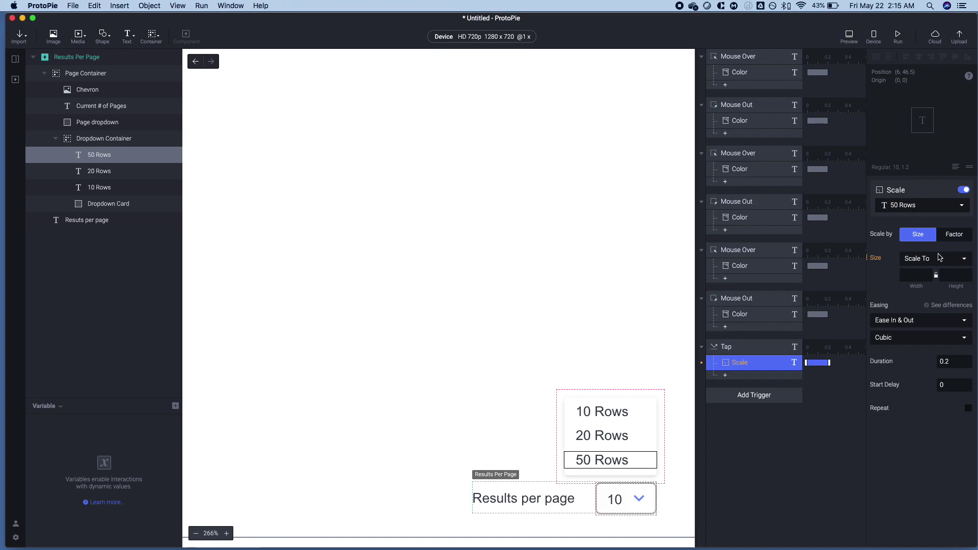
left_click(906, 207)
left_click(905, 310)
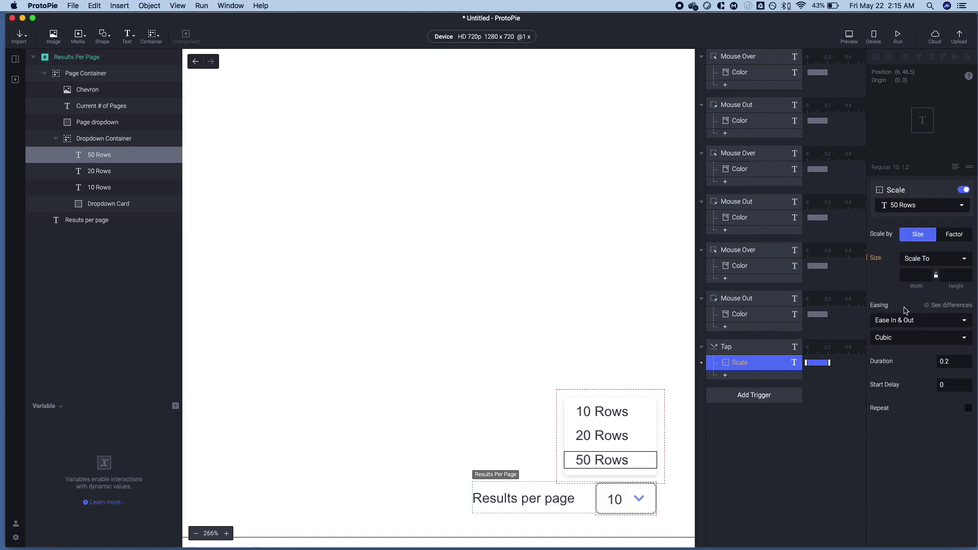
left_click(933, 258)
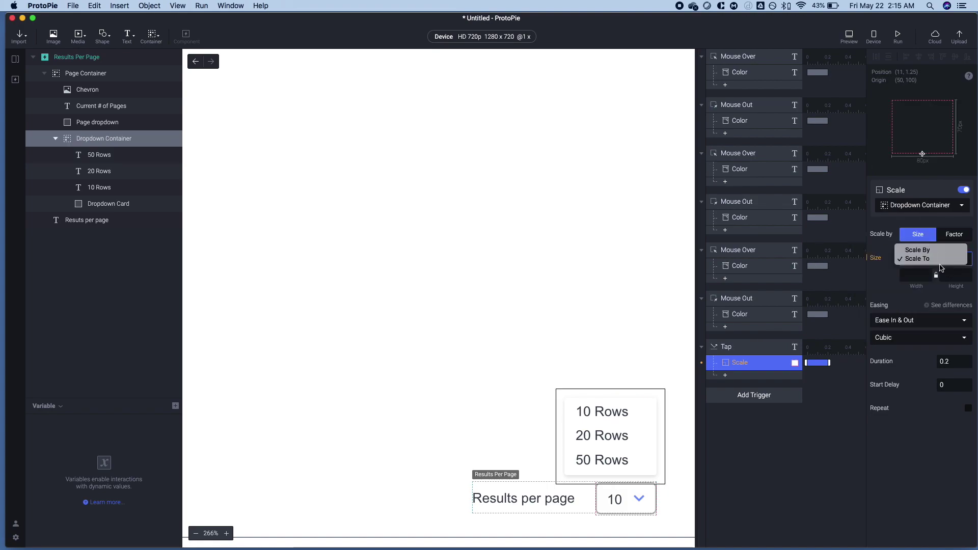
left_click(943, 270)
left_click(955, 275)
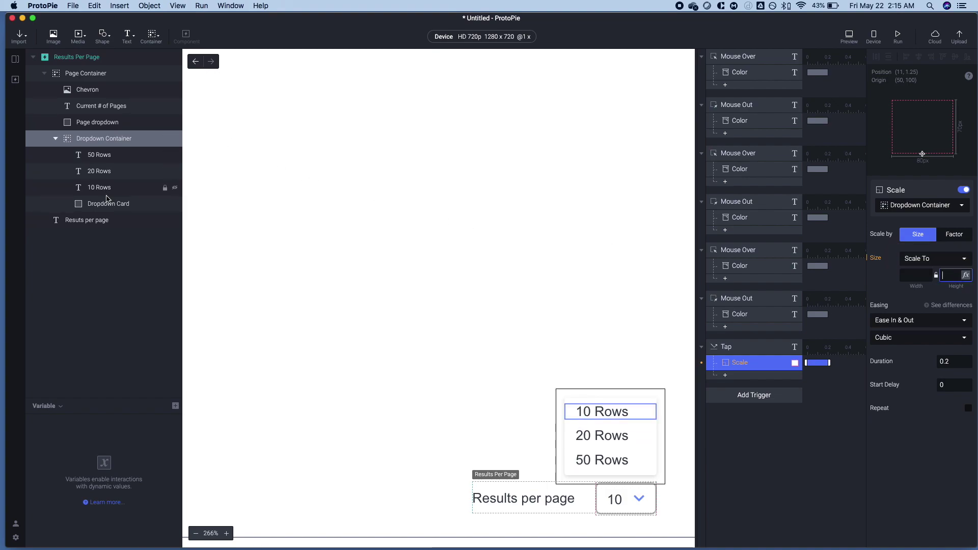
Adjust the Dropdown Container's height to 64 for the tap's Scale response
left_click(106, 141)
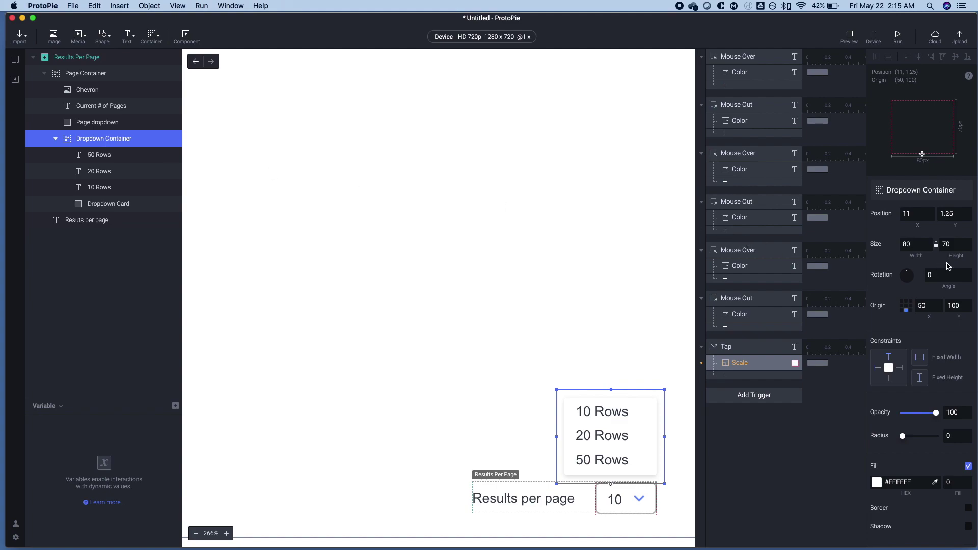
left_click(956, 245)
key("shift+Down")
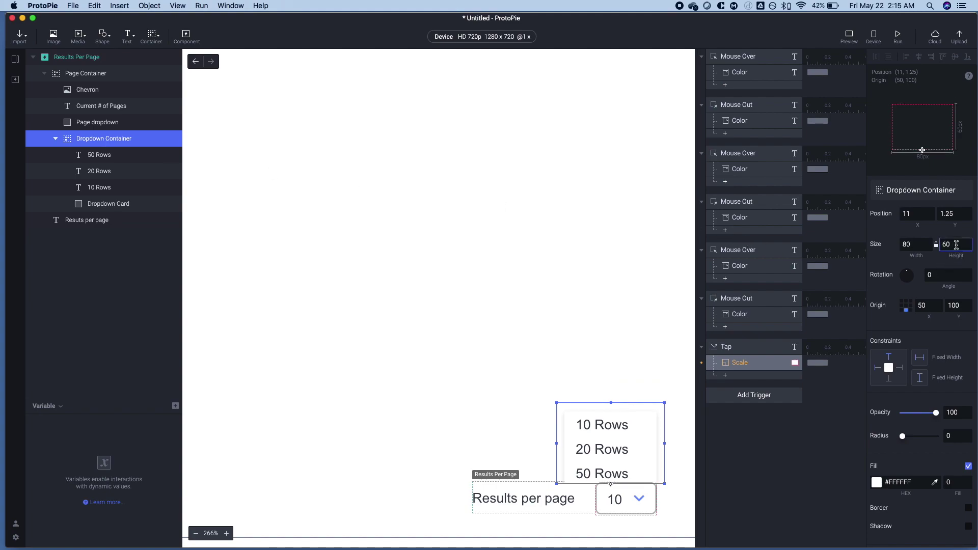
key("Up")
key("Up")
key("Up")
key("Up")
key("Up")
key("Up")
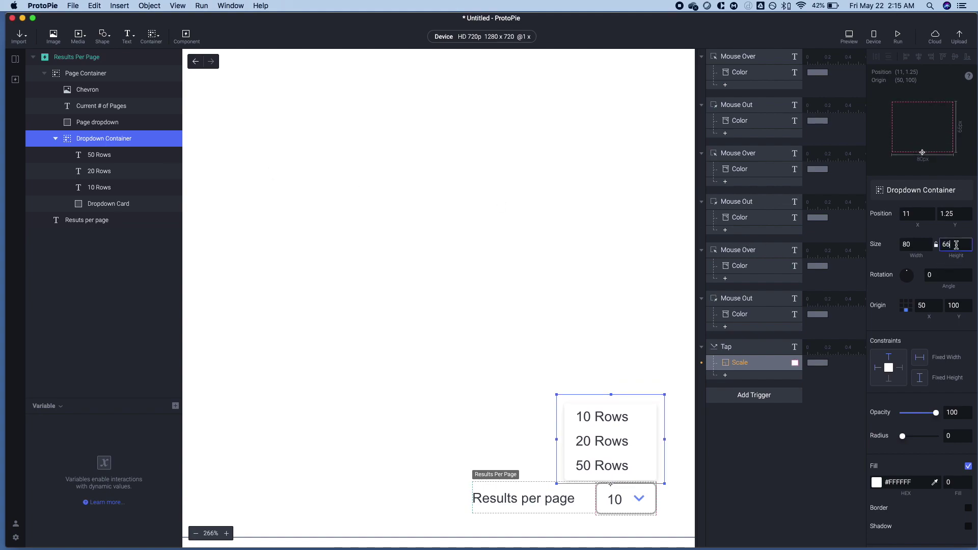
key("Down")
key("Down")
double_click(956, 245)
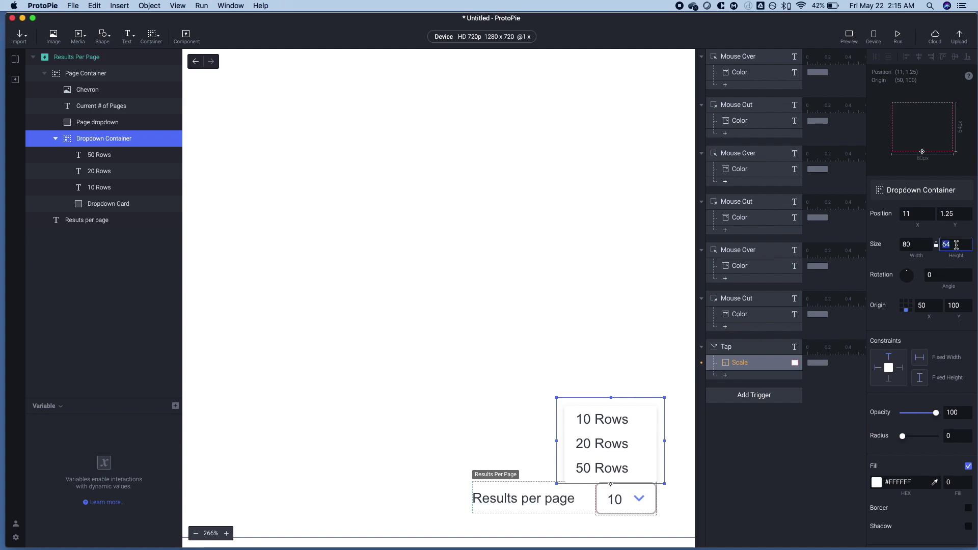
left_click(745, 363)
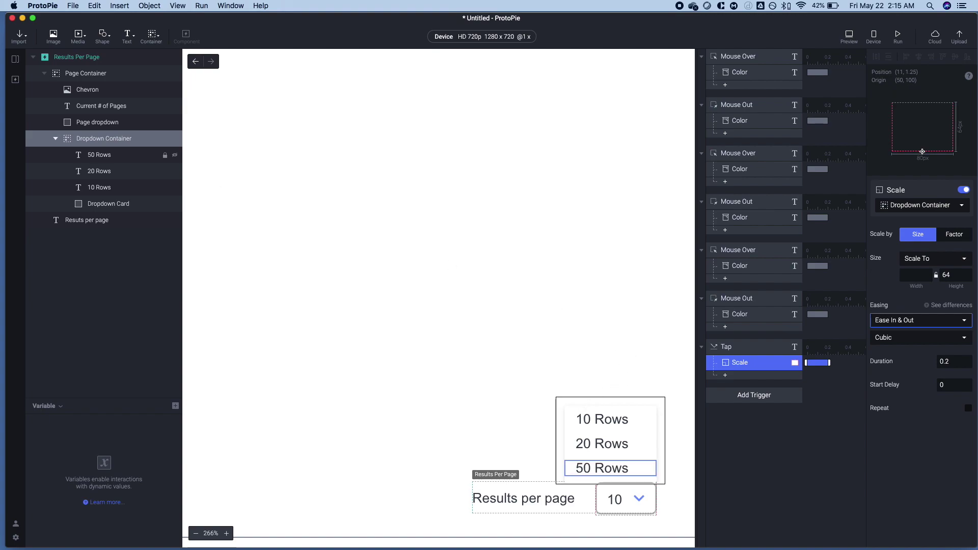
Select the Dropdown Container and Page Container layers in the layer tree and on canvas
left_click(123, 145)
left_click(46, 74)
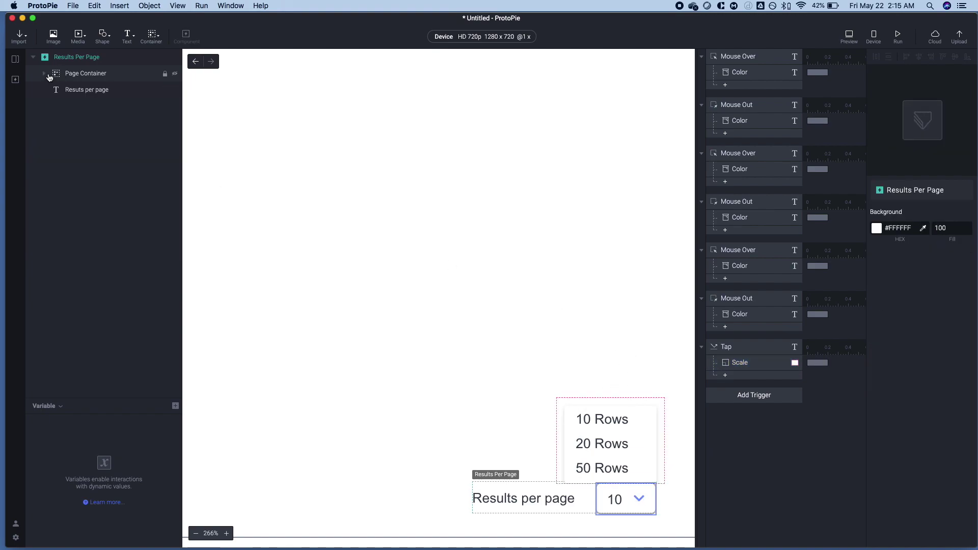
left_click(47, 74)
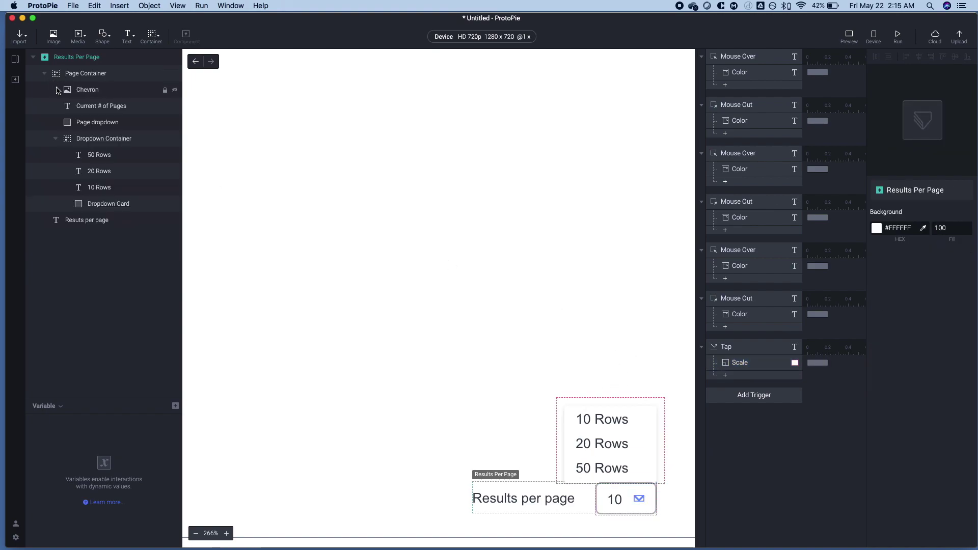
left_click(89, 139)
left_click(73, 77)
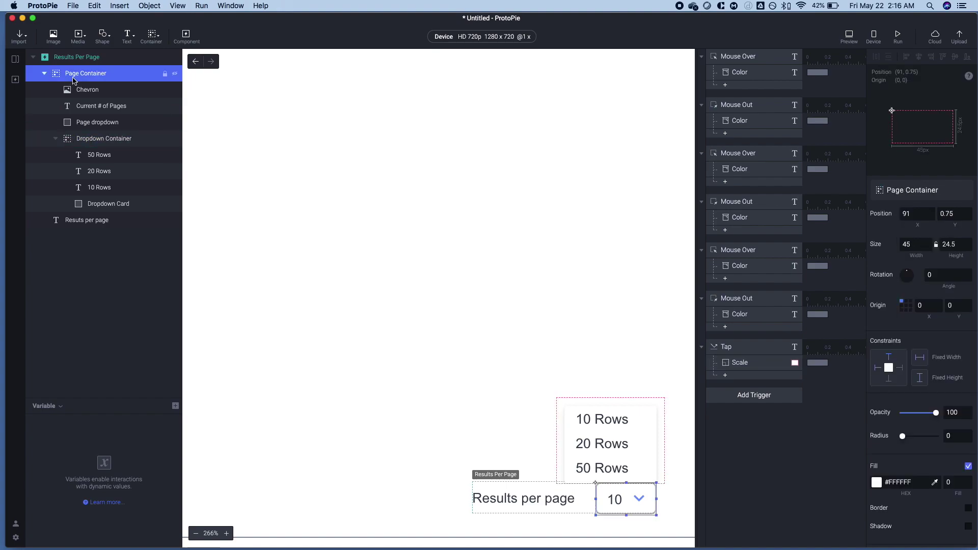
left_click(82, 139)
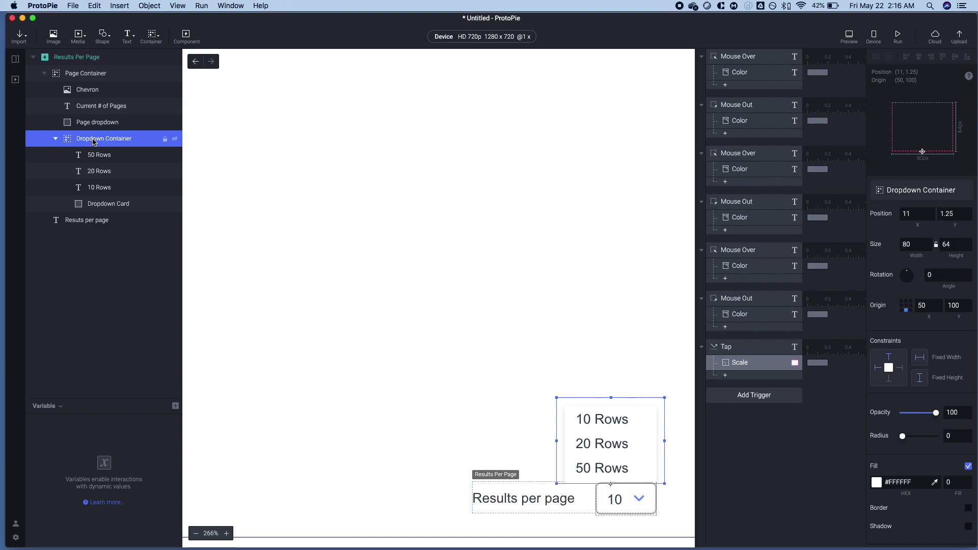
left_click(639, 497)
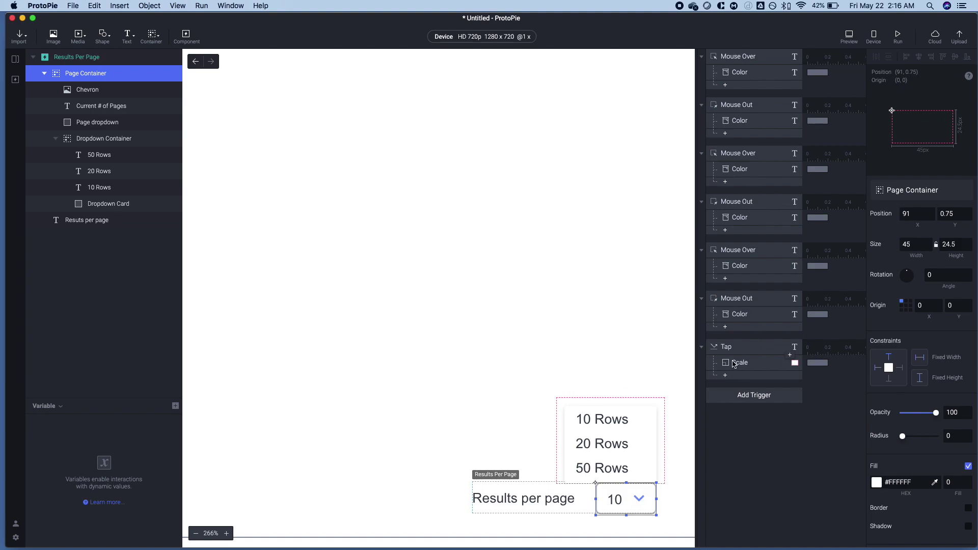
Change the Tap trigger's target from 50 Rows to Page Container
left_click(748, 396)
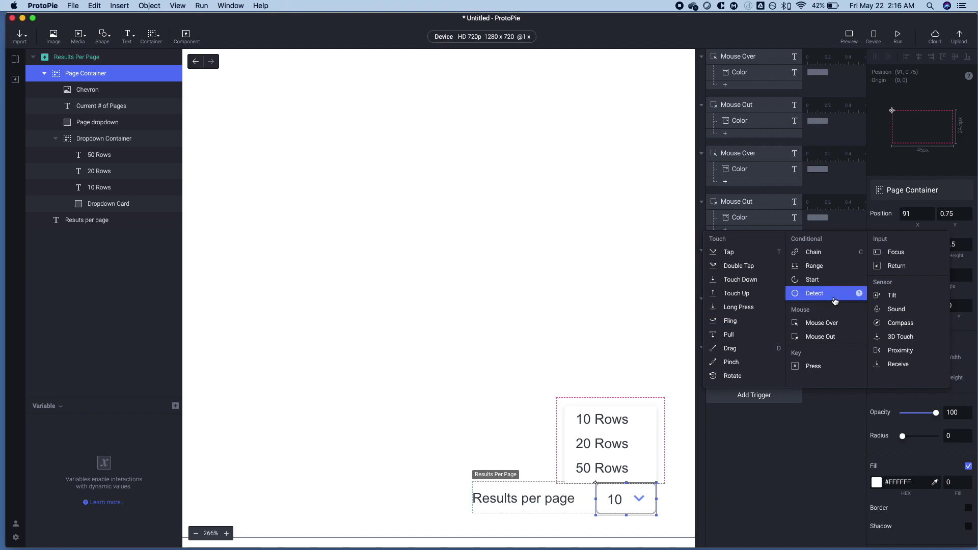
left_click(763, 402)
left_click(744, 363)
left_click(725, 352)
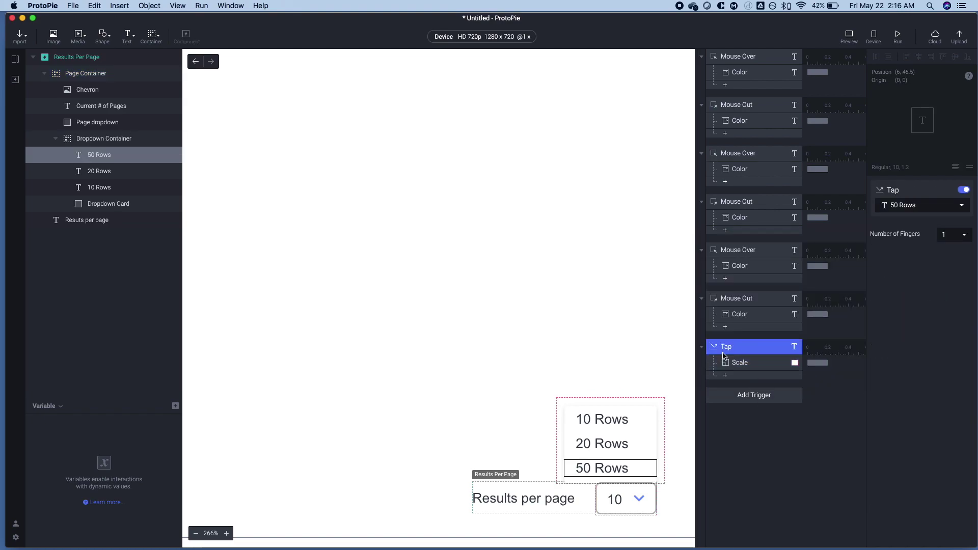
left_click(918, 205)
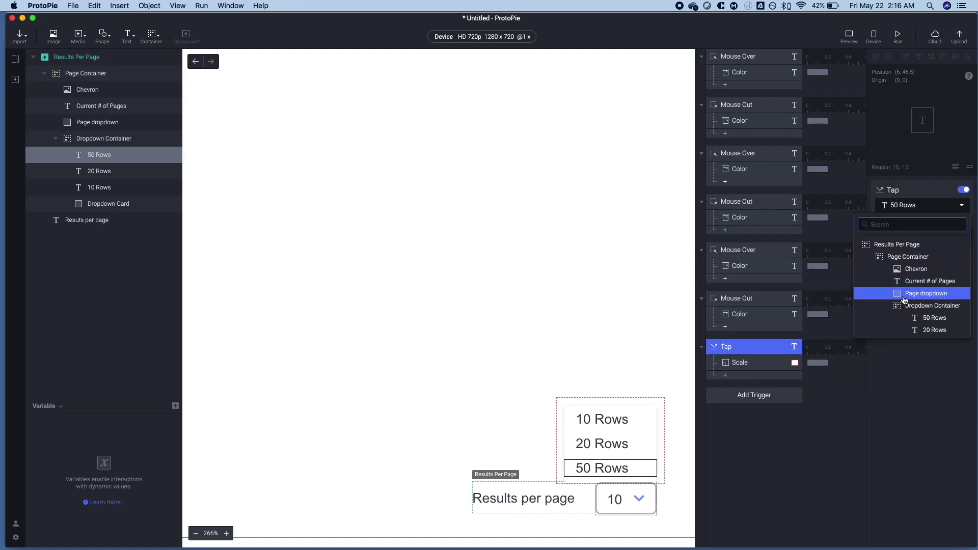
left_click(908, 256)
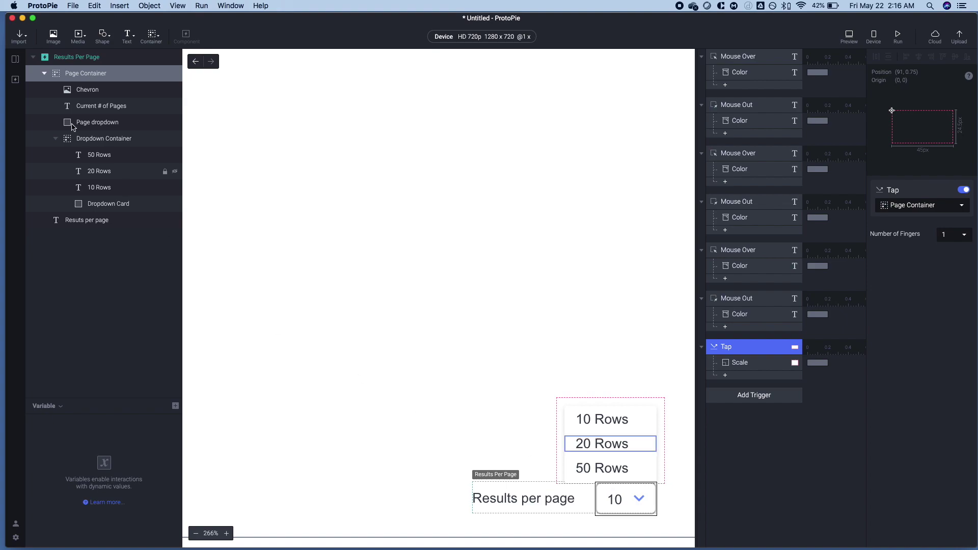
Rename the Page Container layer to 'Page # Container'
double_click(84, 73)
left_click(84, 73)
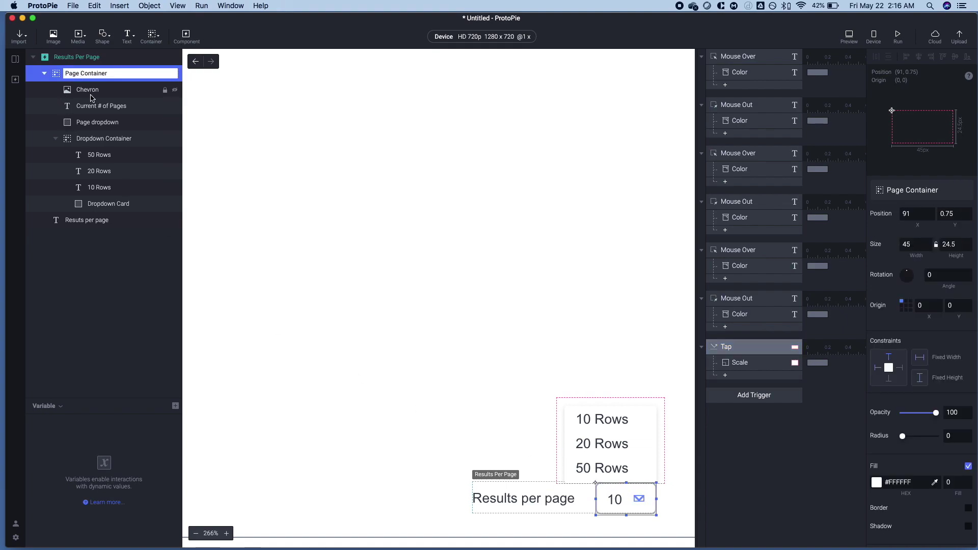
type("#")
left_click(794, 459)
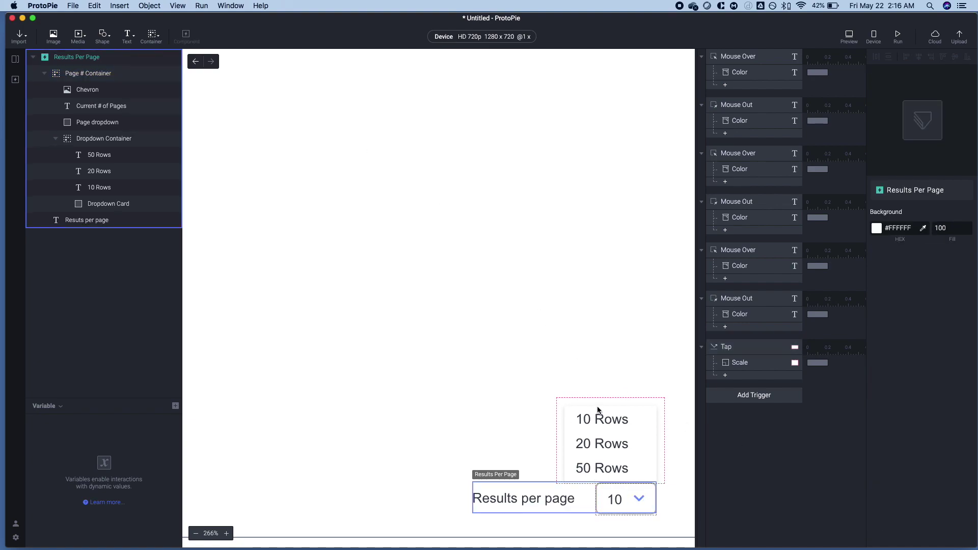
Add Mouse Out and Mouse Over triggers, both targeting Page # Container
left_click(88, 142)
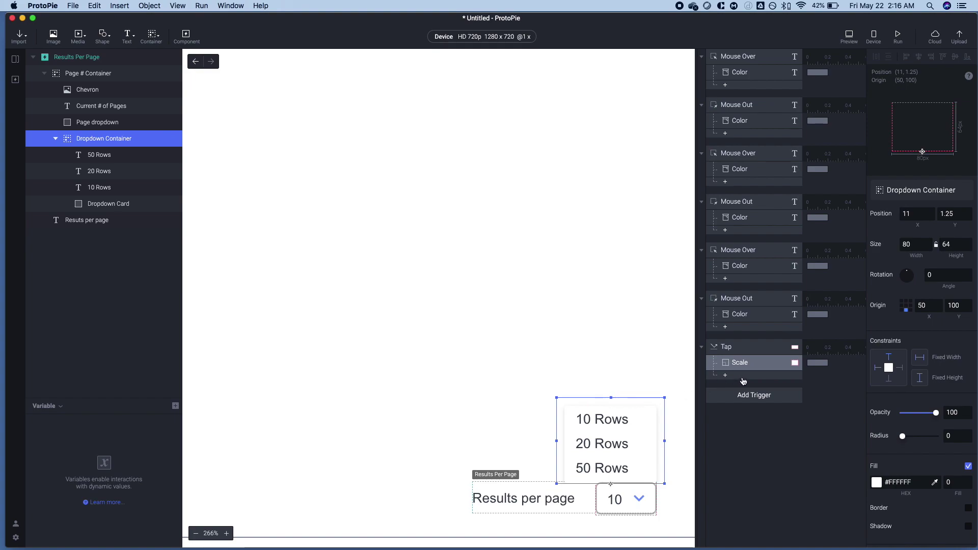
left_click(752, 400)
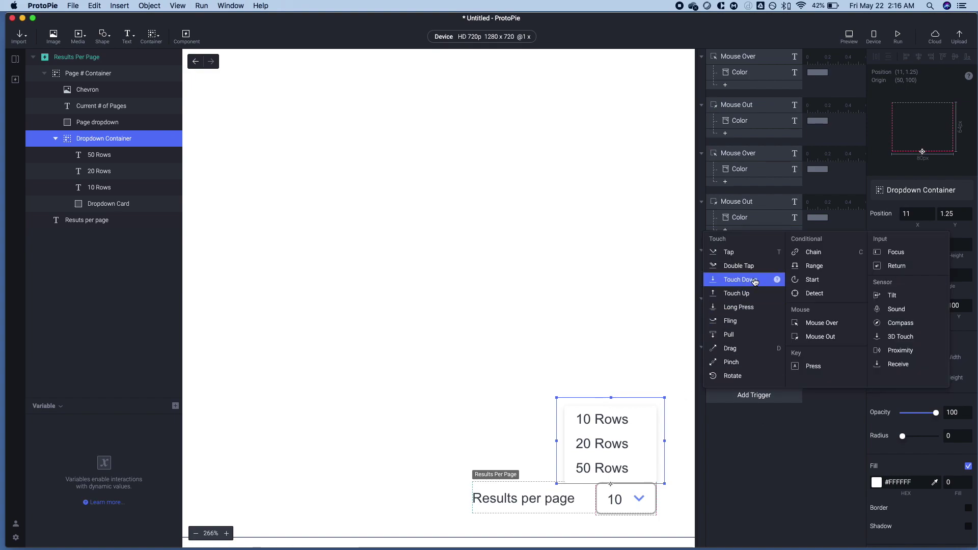
left_click(829, 337)
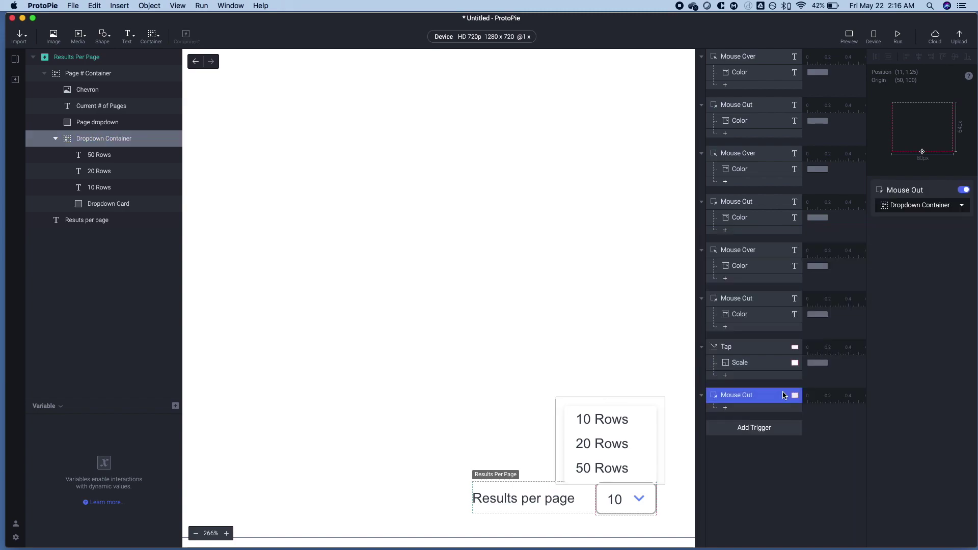
left_click(759, 428)
left_click(824, 356)
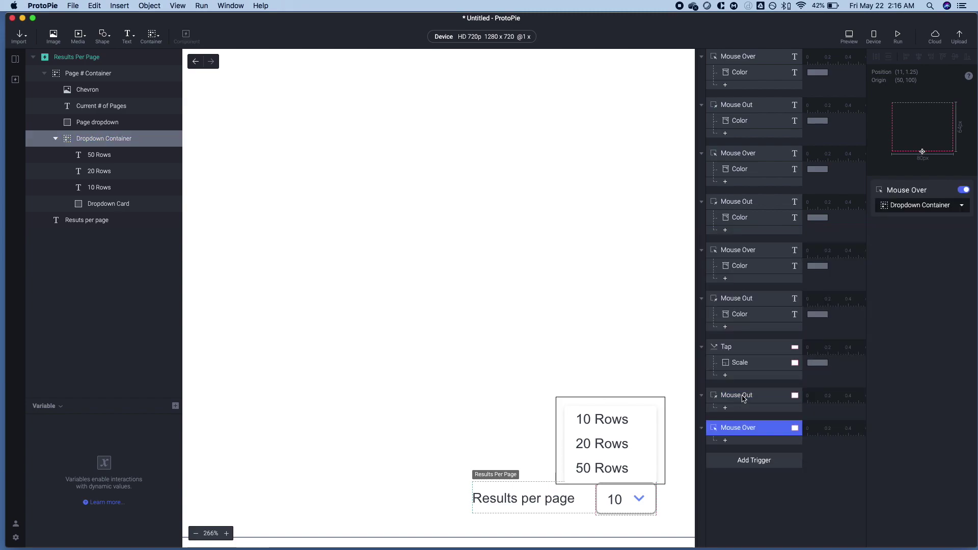
left_click(745, 396, "shift")
left_click(914, 210)
left_click(911, 261)
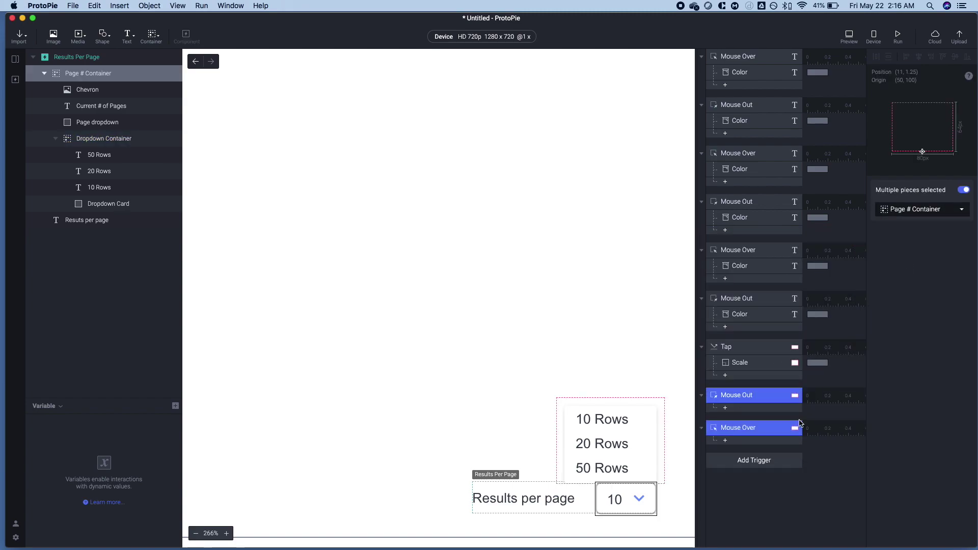
Give Mouse Out a Scale response shrinking Dropdown Container to height 0
left_click(725, 408)
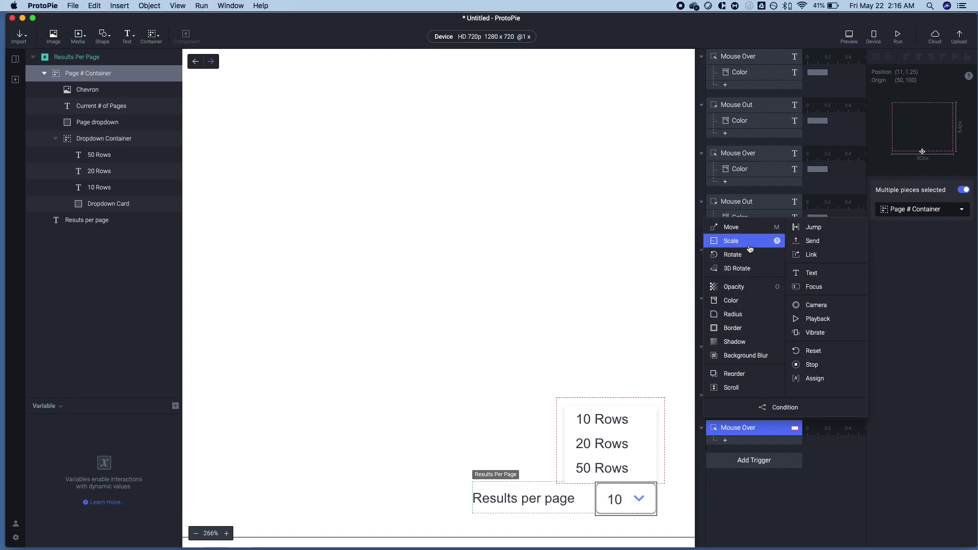
left_click(745, 241)
left_click(947, 275)
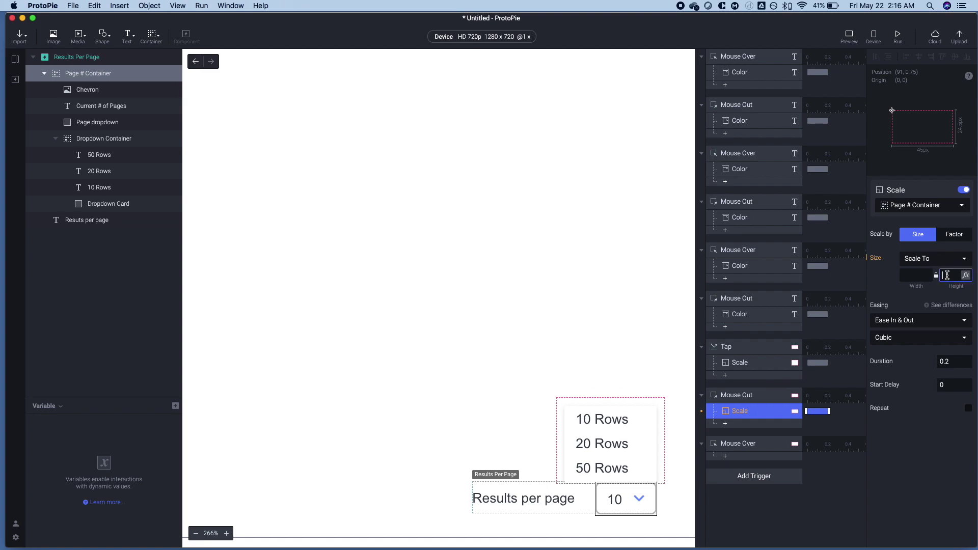
key("Tab")
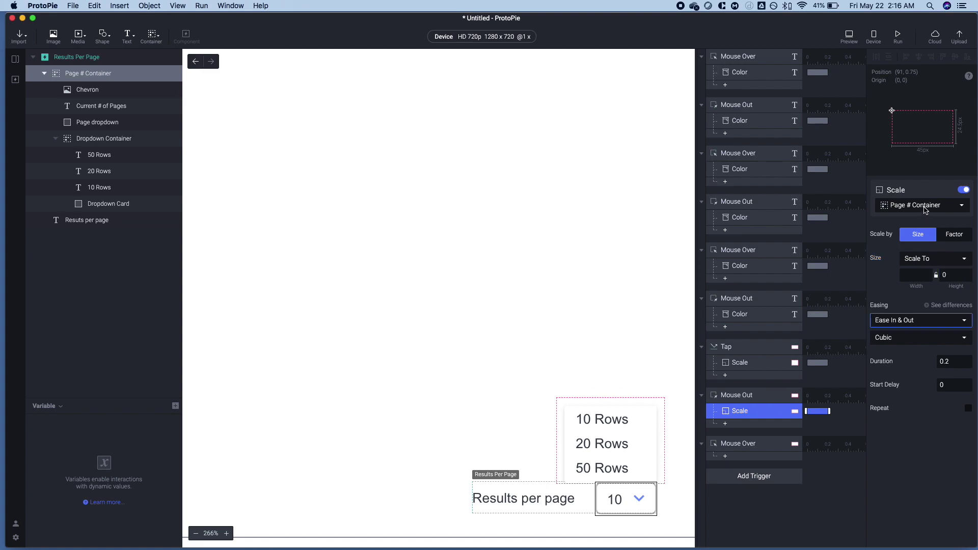
left_click(926, 209)
left_click(912, 308)
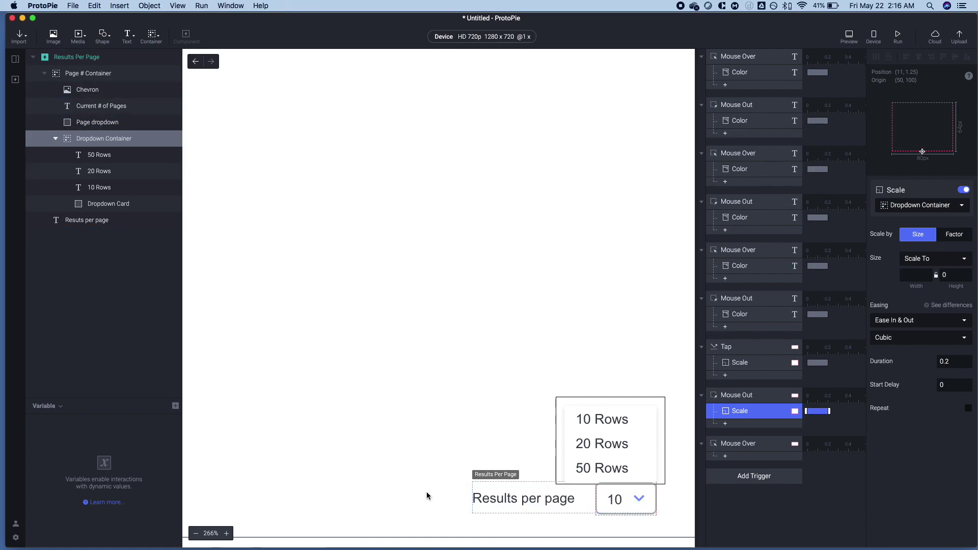
Add a single Color response to the Mouse Over trigger, targeting the Page dropdown layer
left_click(738, 443)
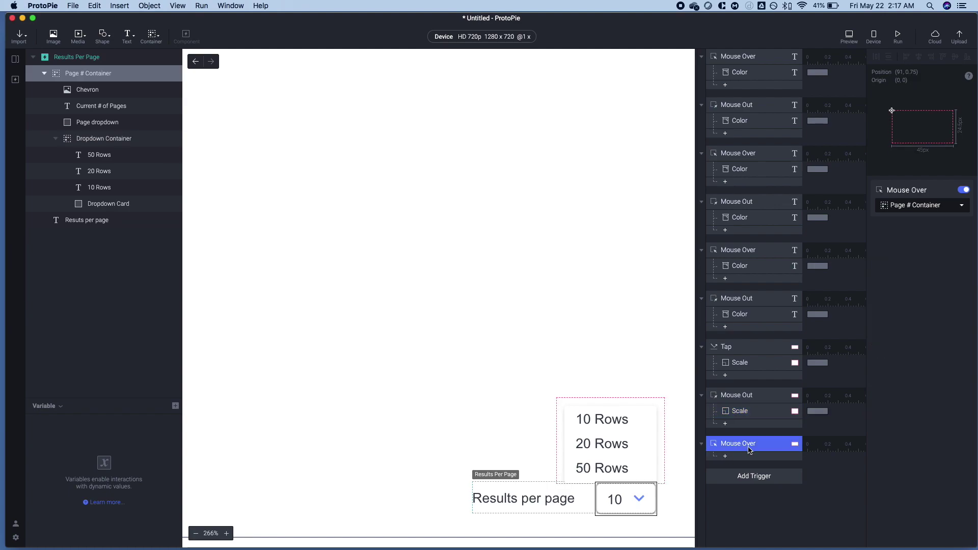
left_click(726, 456)
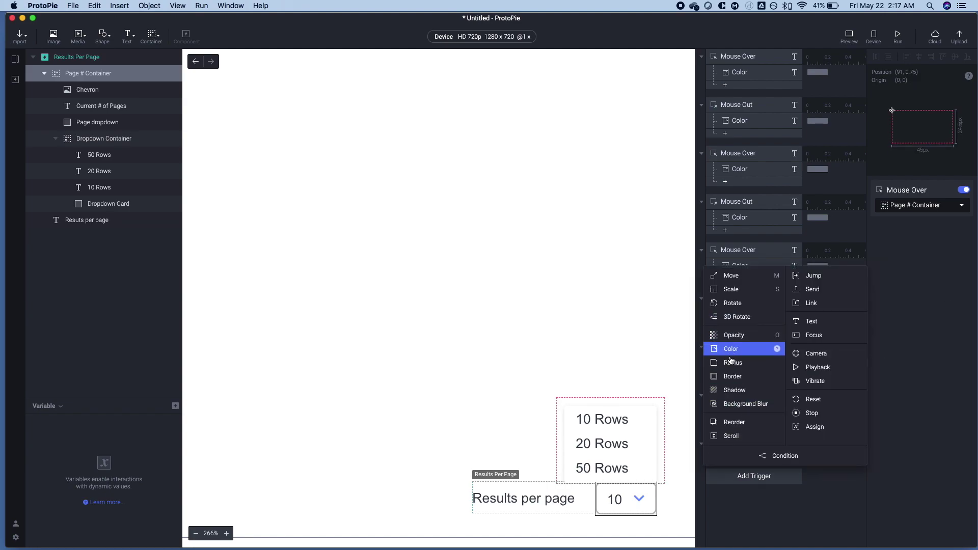
left_click(733, 349)
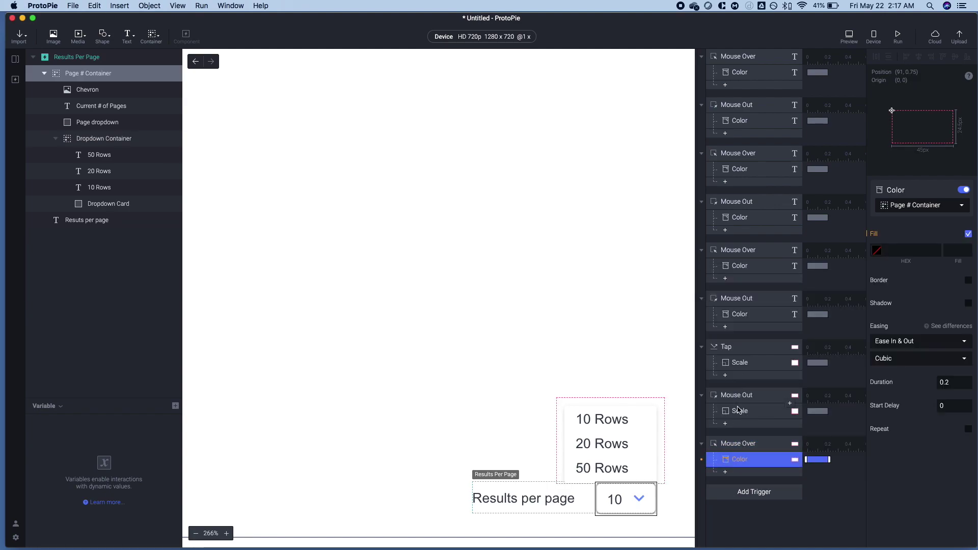
key("super+z")
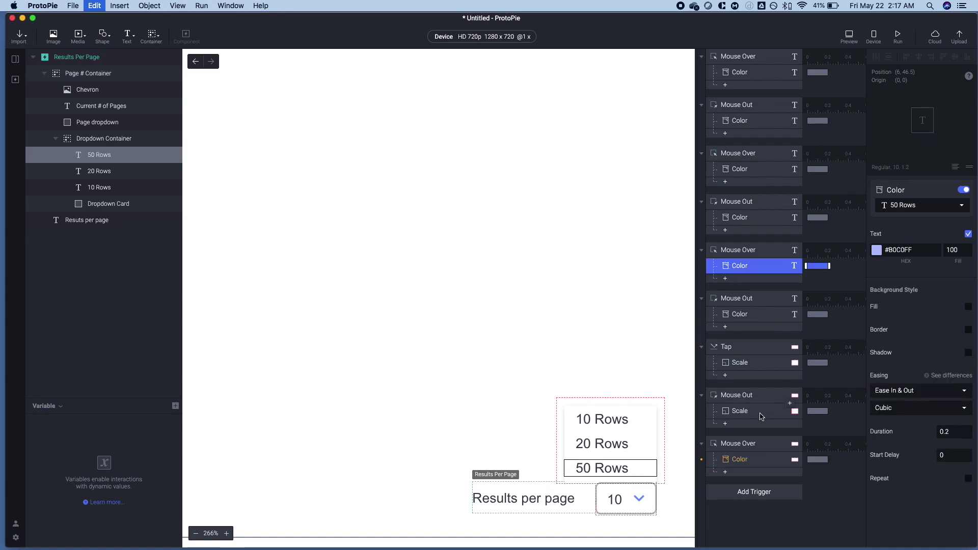
left_click(740, 459)
left_click(743, 475)
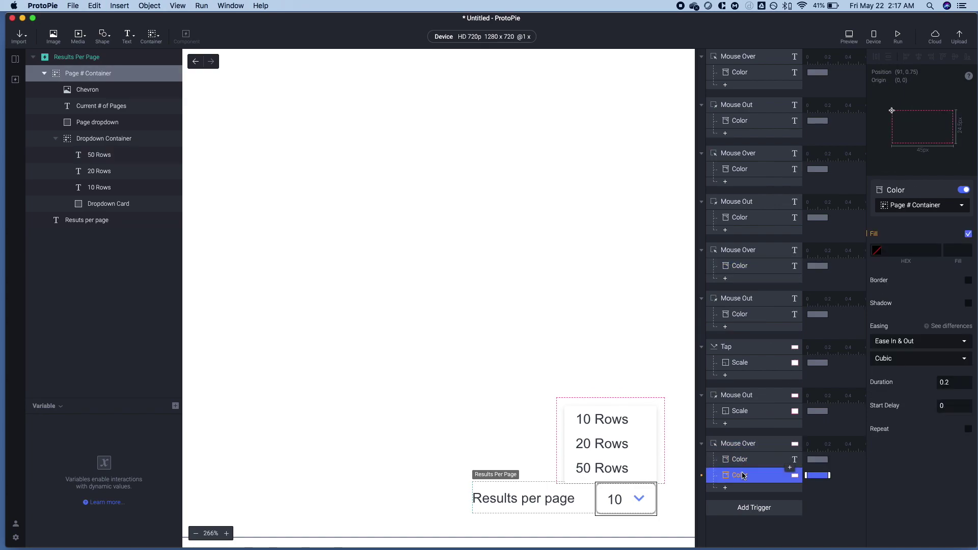
key("Delete")
left_click(734, 460)
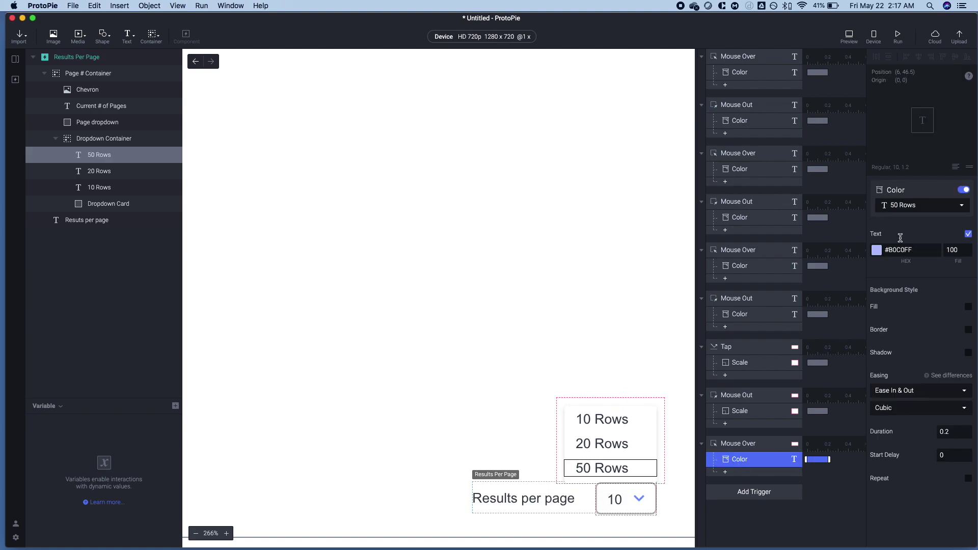
left_click(905, 206)
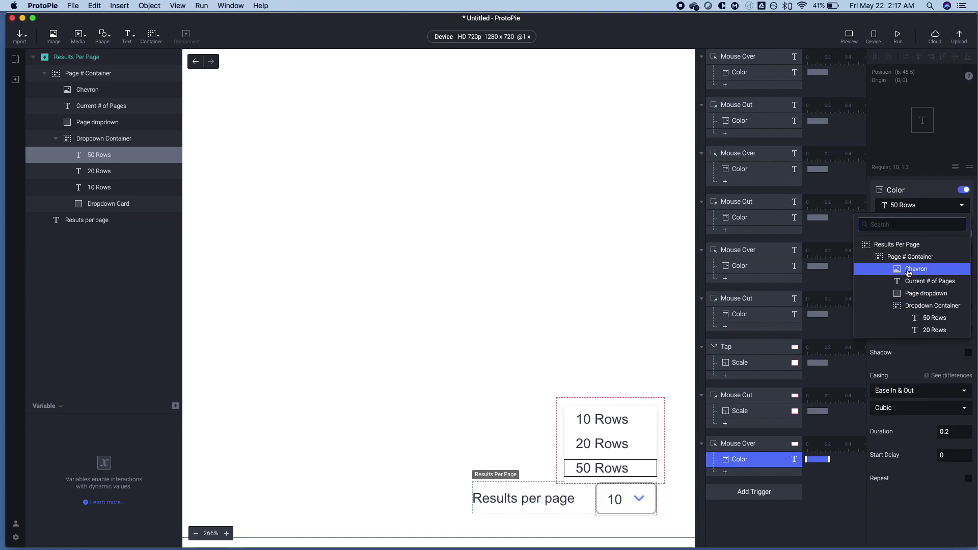
left_click(909, 294)
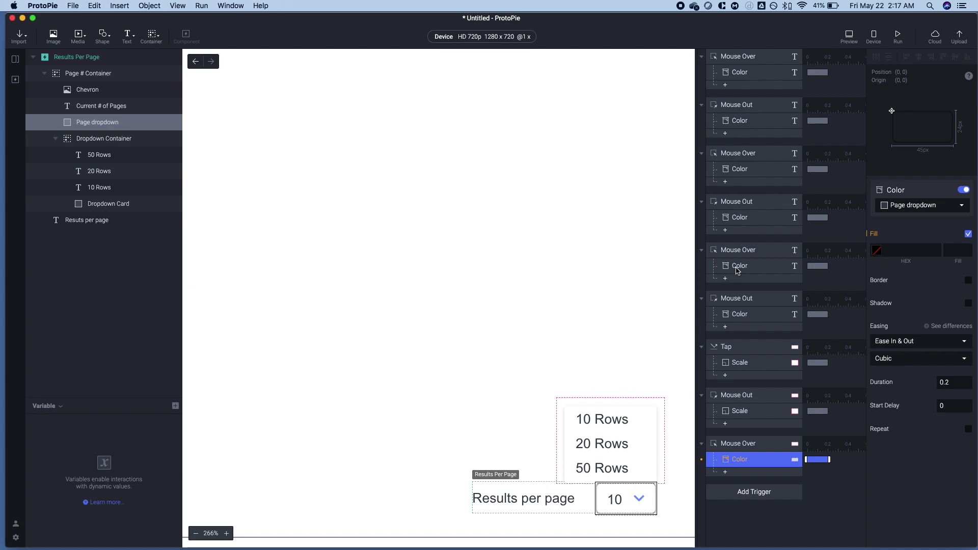
Set the Page dropdown Mouse Over fill colour to #B0C0FF
left_click(739, 267)
left_click(741, 460)
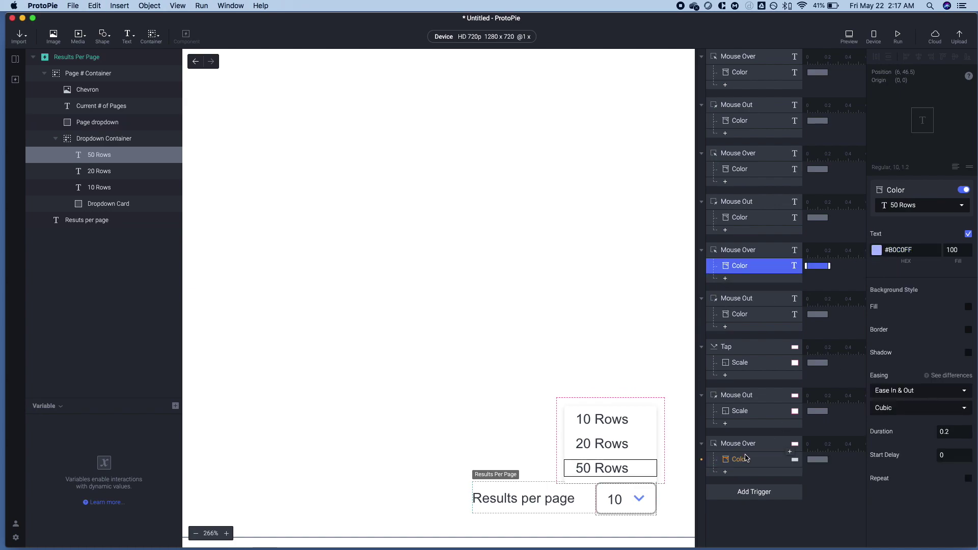
left_click(899, 250)
left_click(878, 251)
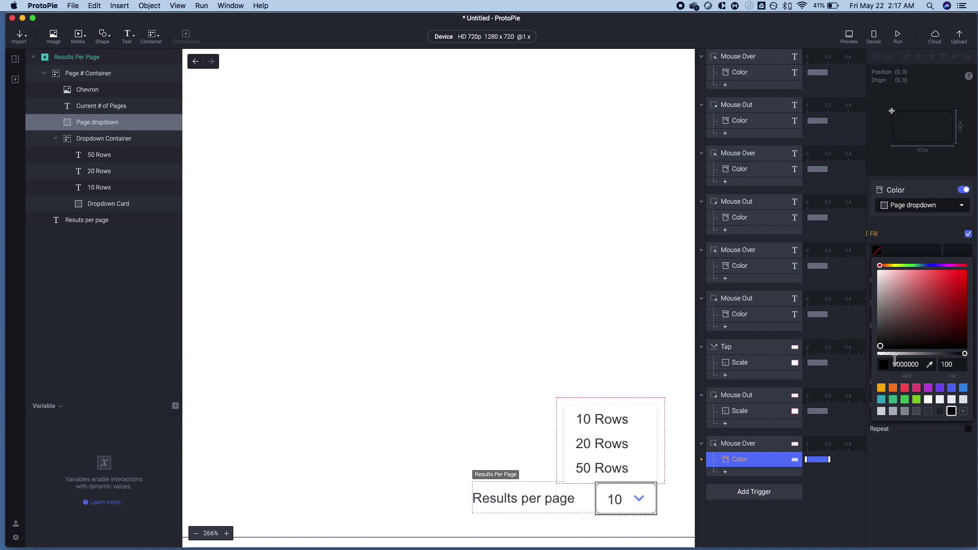
double_click(905, 365)
type("B0C0FF")
key("Tab")
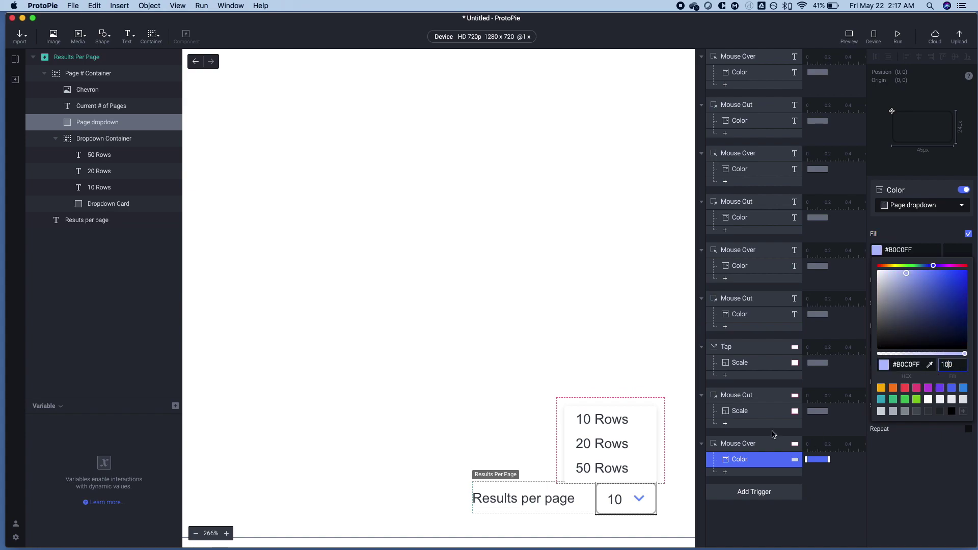
Add a Scale and a Color response to Mouse Out, with Page dropdown fill opacity 0
left_click(741, 472)
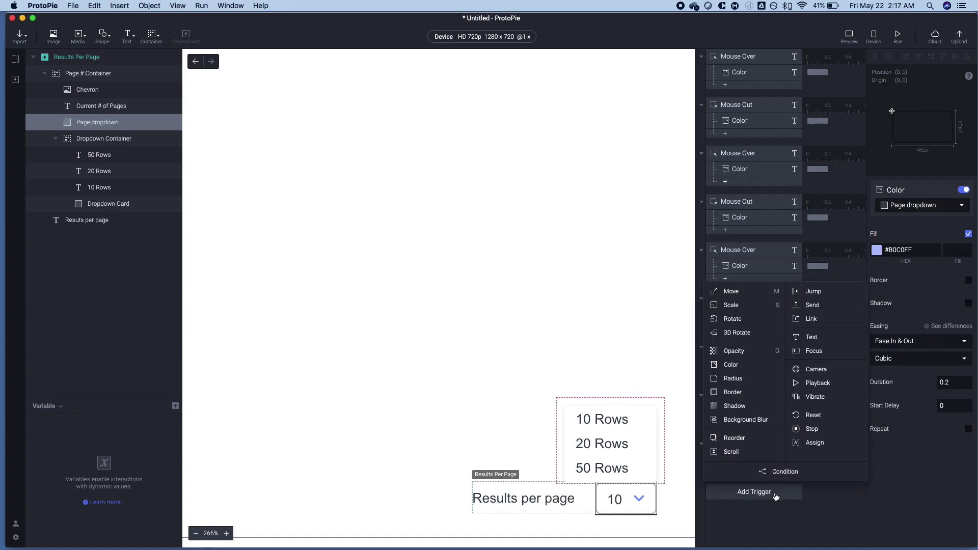
key("s")
key("super+v")
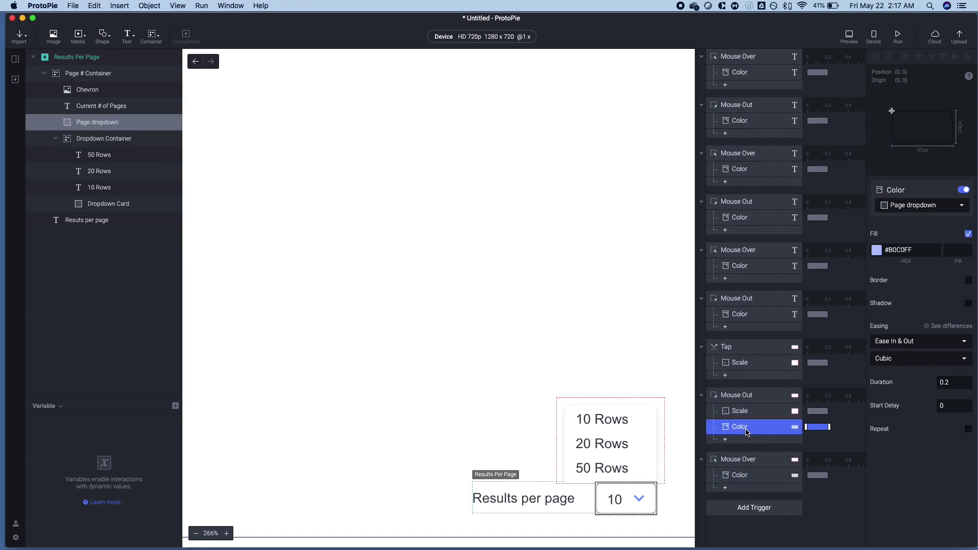
left_click(948, 249)
type("0")
key("Return")
left_click(919, 209)
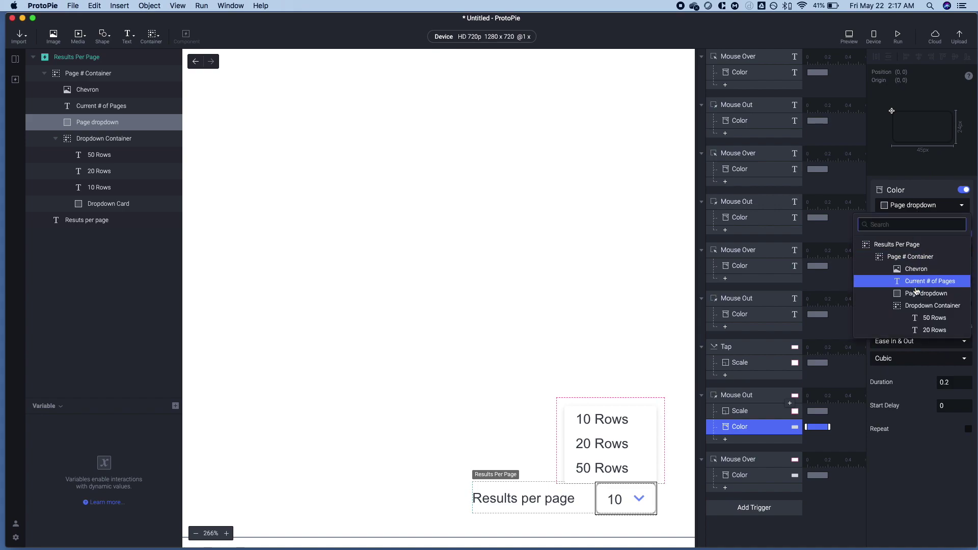
left_click(897, 295)
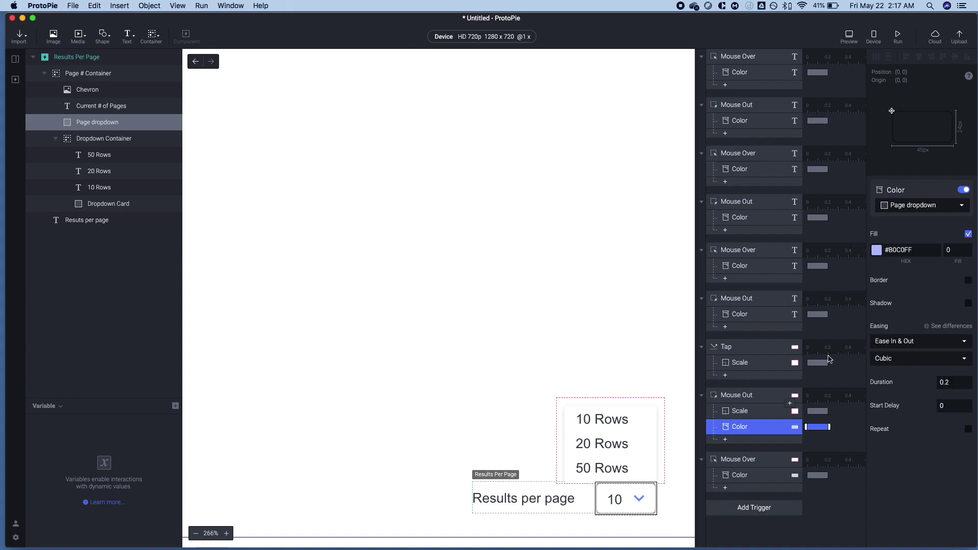
Set the Mouse Over colour's fill opacity to 100, then review the Mouse Out responses and preview
left_click(745, 478)
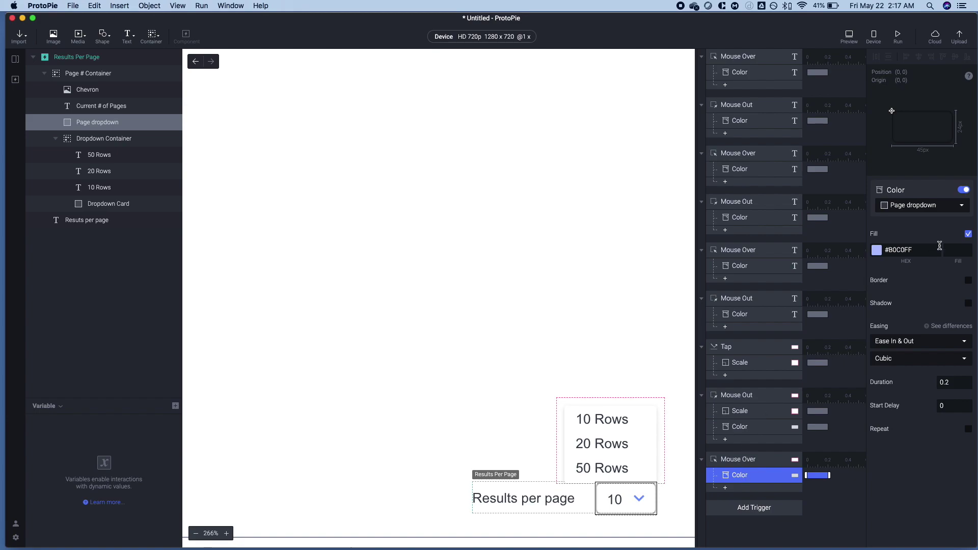
left_click(951, 249)
type("100")
key("Return")
left_click(733, 411)
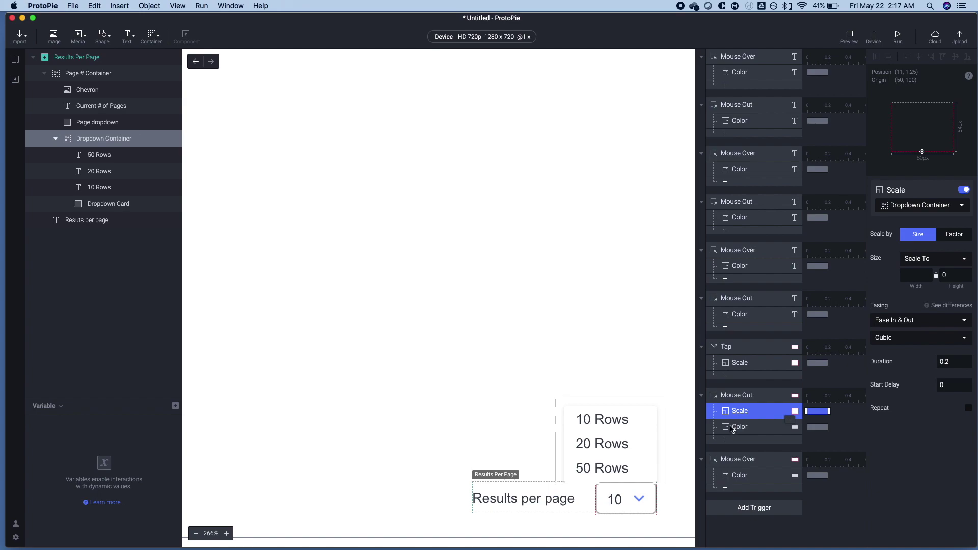
left_click(735, 427)
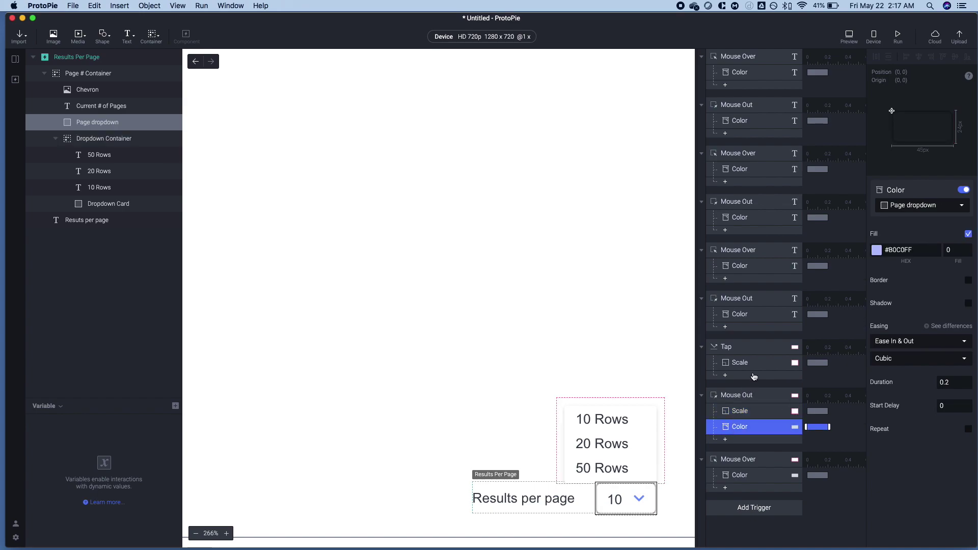
left_click(740, 411)
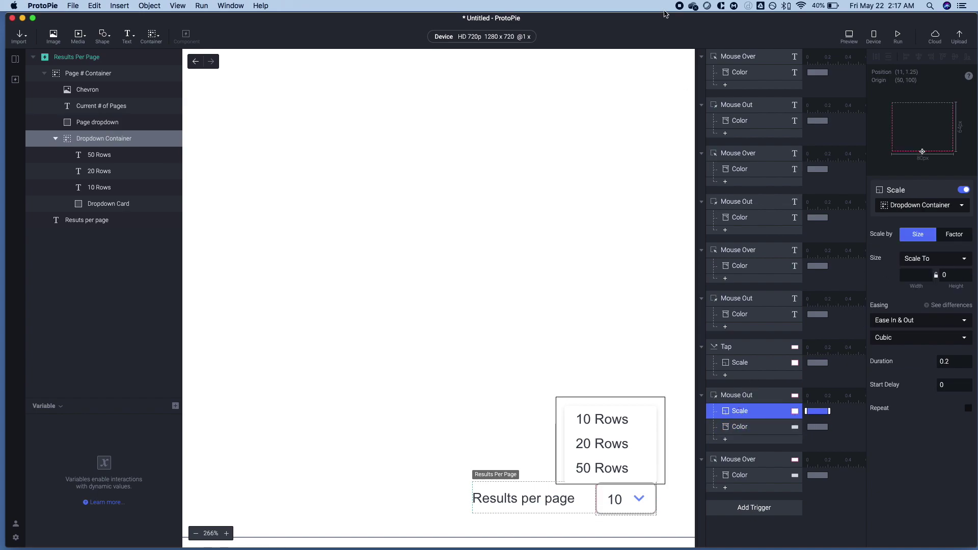
left_click(849, 37)
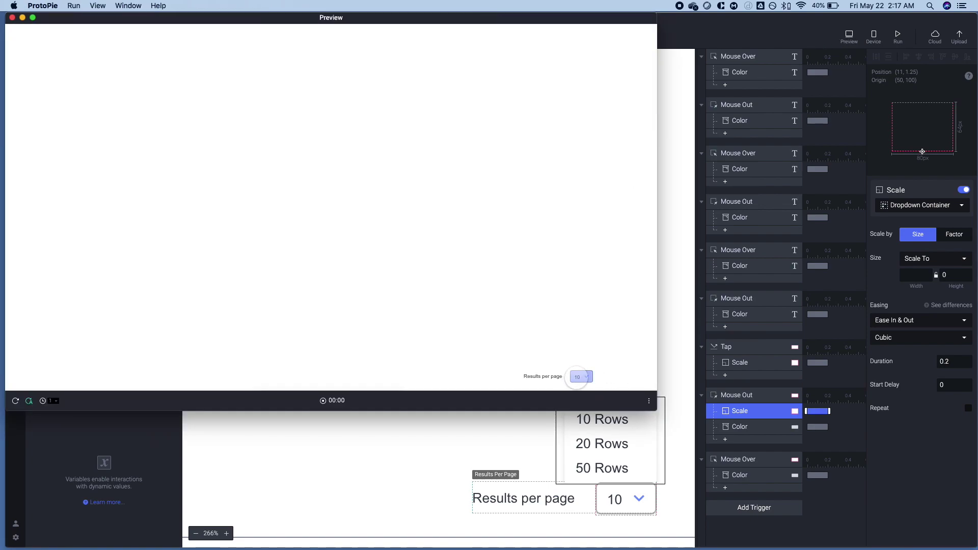
Set the Dropdown Container height to 0, then open the results-per-page dropdown in Preview
left_click(453, 439)
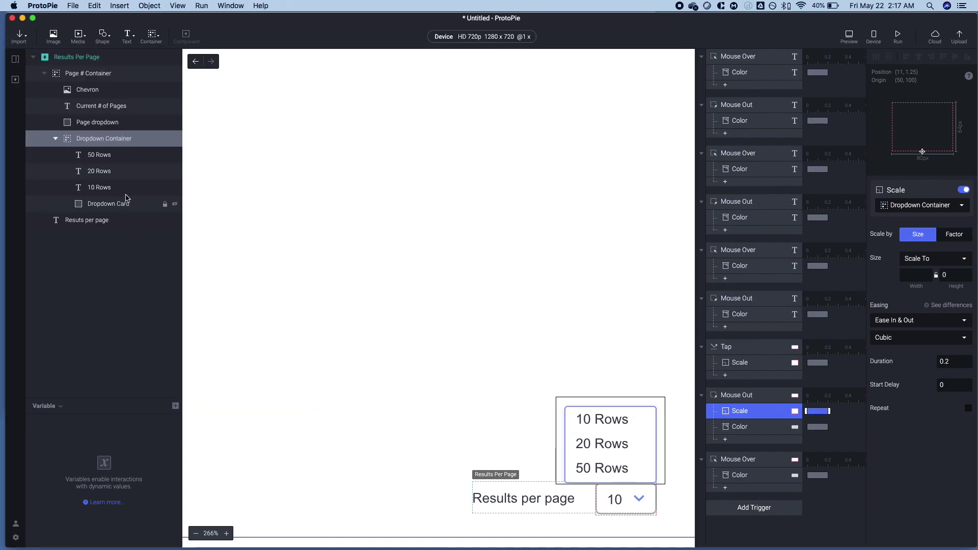
left_click(683, 267)
left_click(953, 244)
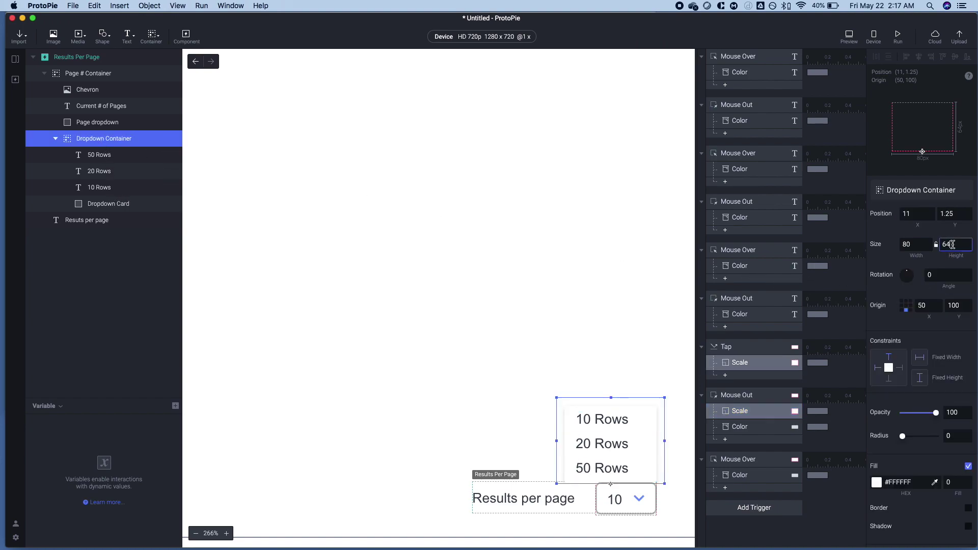
key("Return")
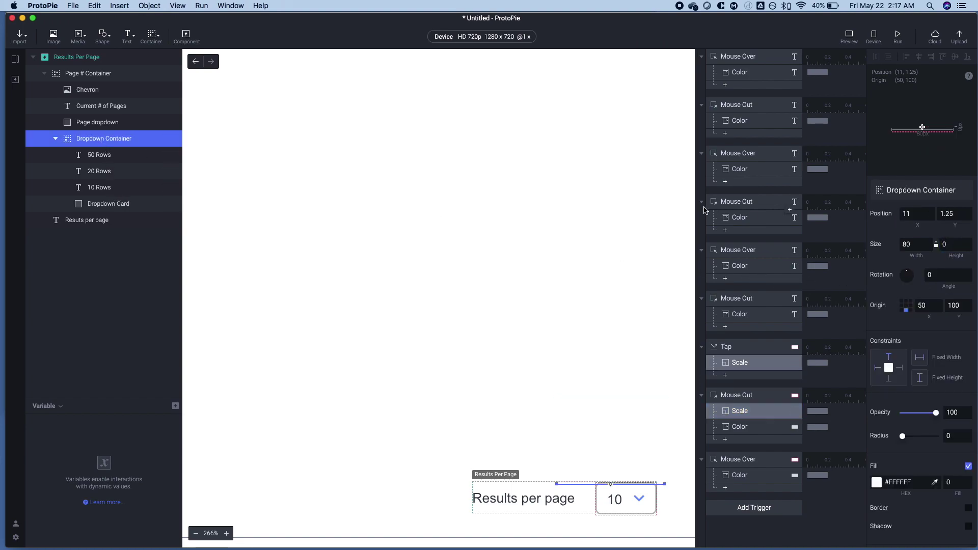
left_click(849, 36)
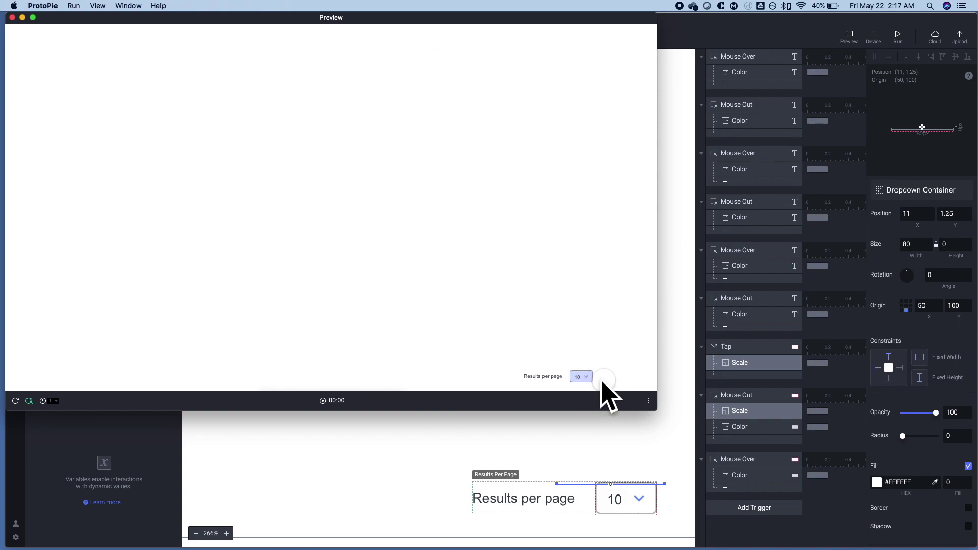
left_click(577, 377)
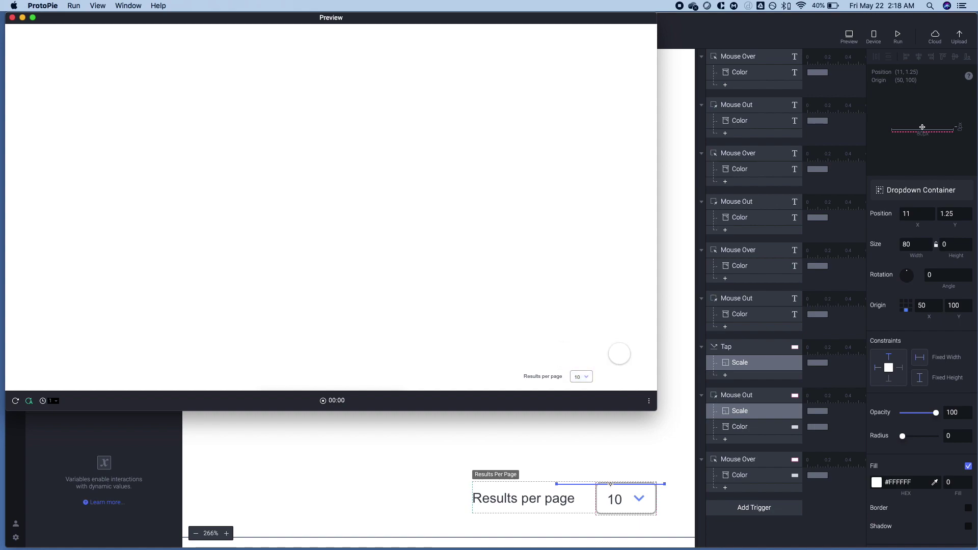
Switch the 50 Rows colour responses from text colour to a #B0C0FF background fill at 100 opacity
left_click(752, 310)
left_click(744, 314)
left_click(756, 269, "shift")
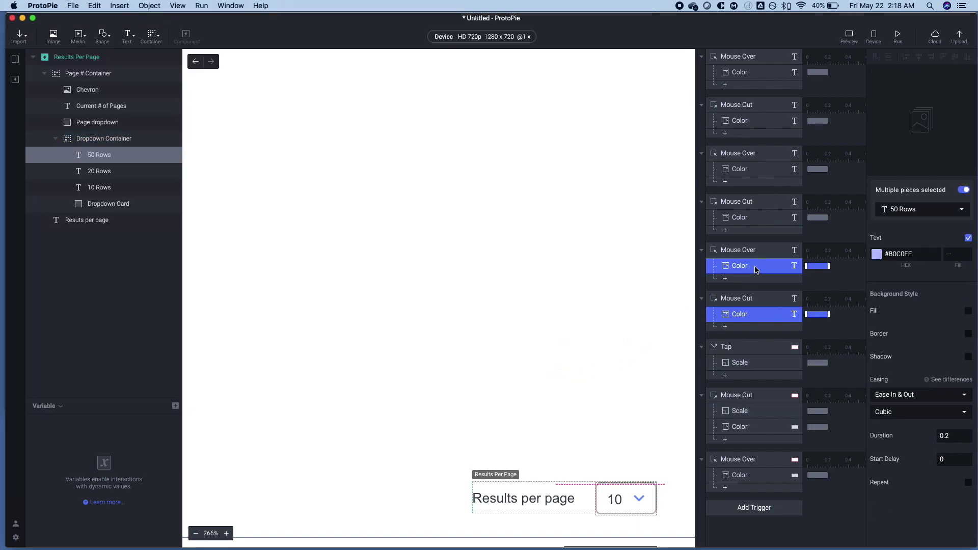
left_click(903, 253)
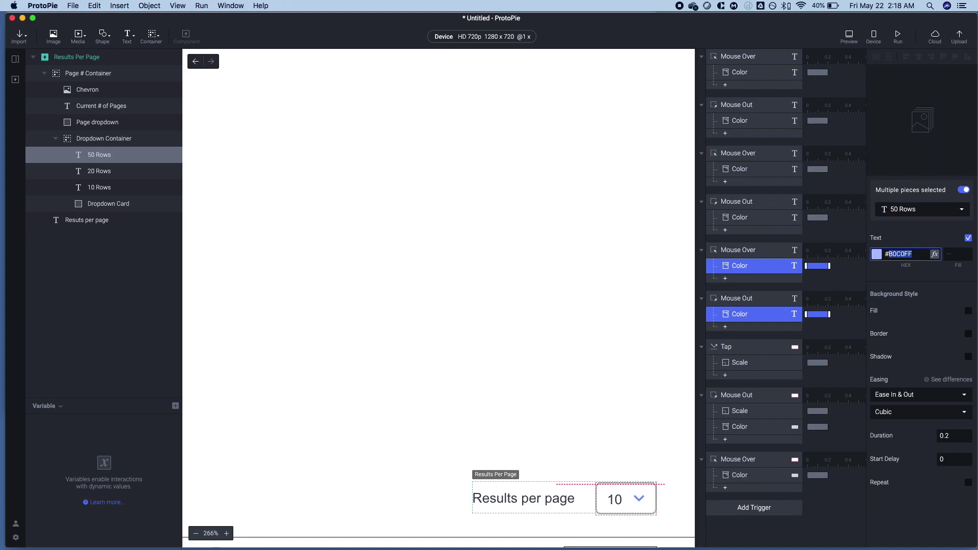
left_click(969, 311)
left_click(877, 328)
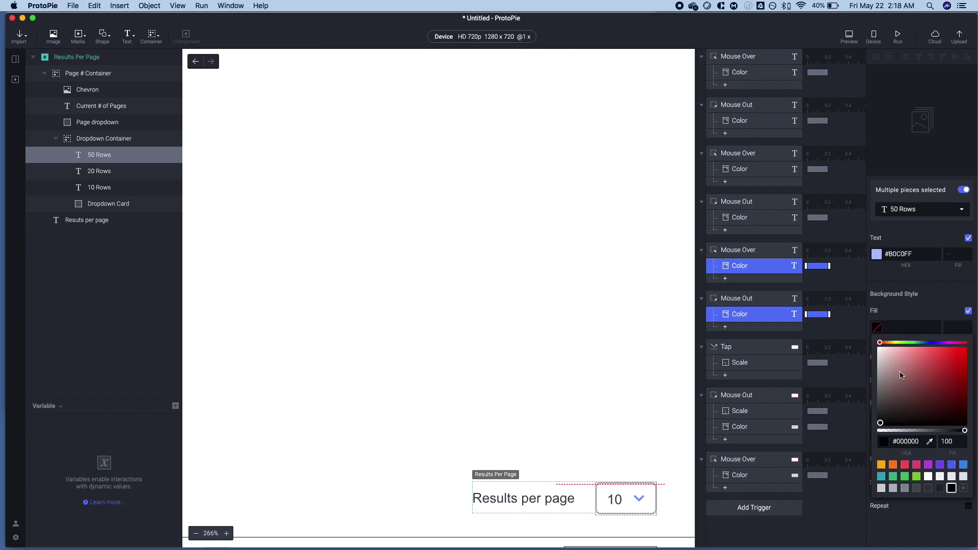
left_click(905, 441)
type("#B0C0FF")
left_click(943, 441)
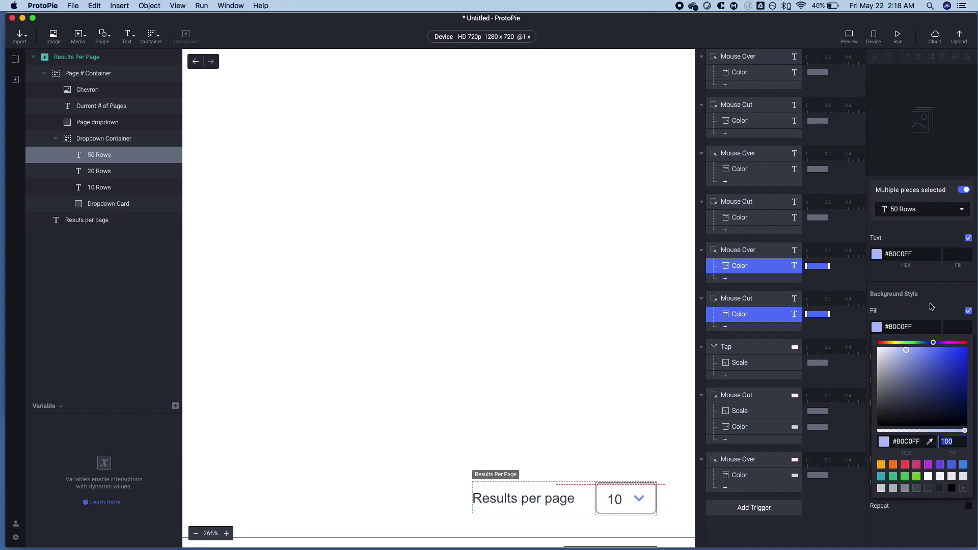
left_click(956, 327)
type("100")
key("Tab")
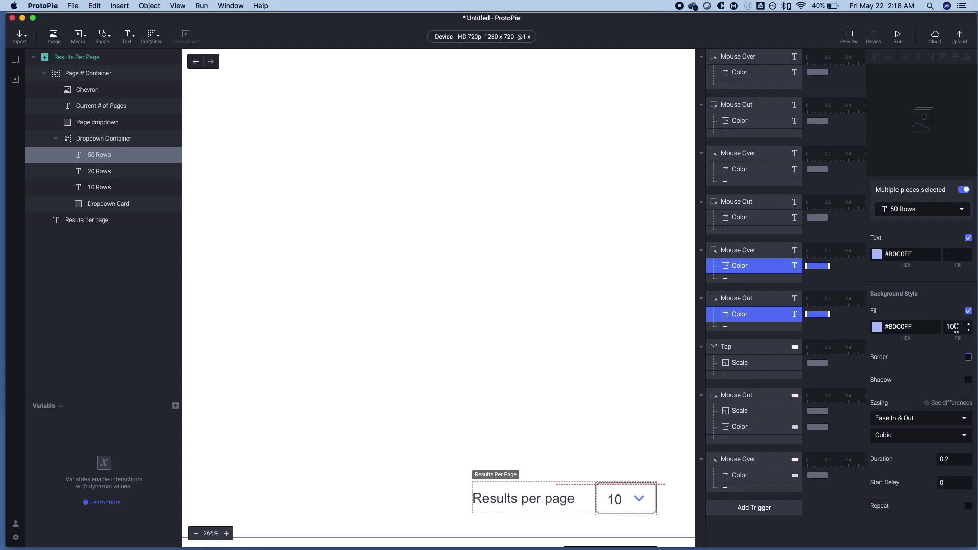
left_click(969, 238)
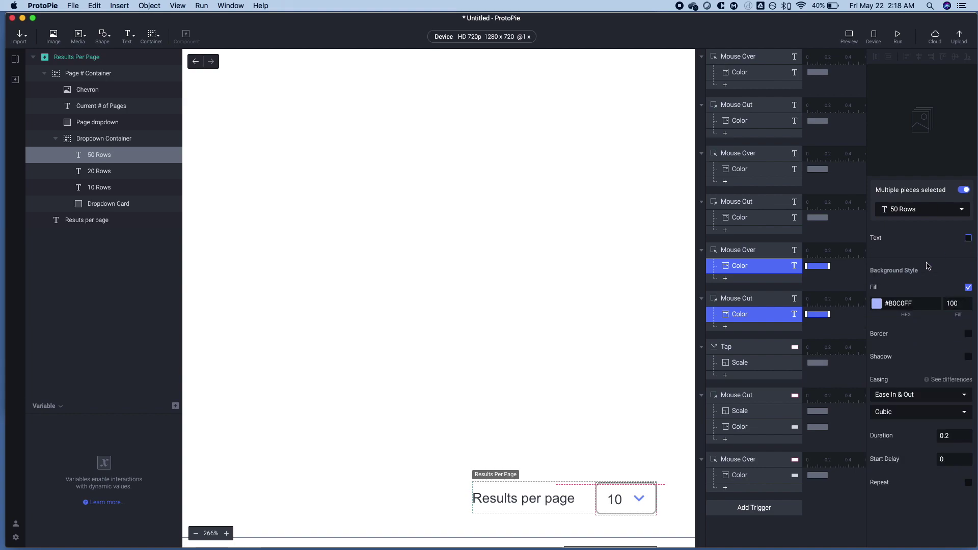
Set the first 50 Rows colour response's fill opacity to 0
left_click(746, 269)
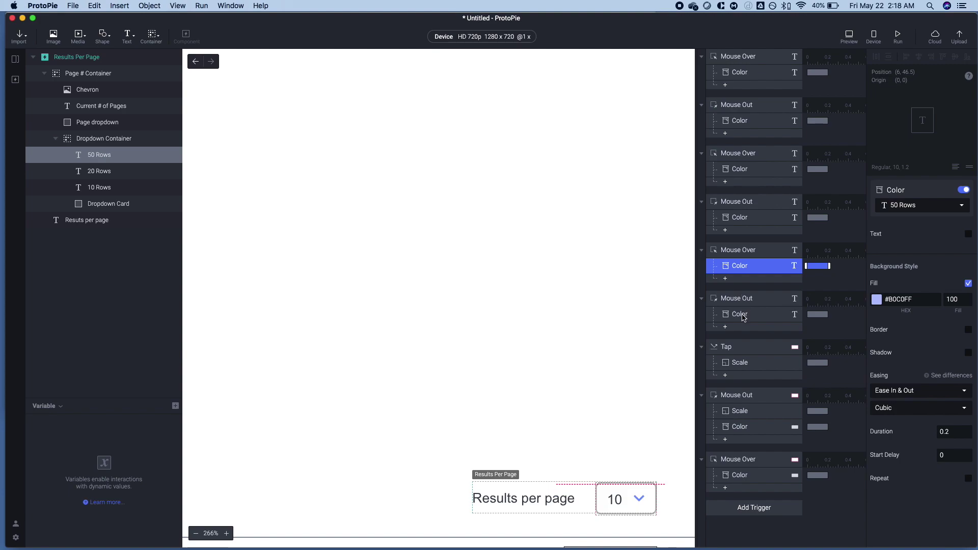
left_click(952, 299)
type("0")
key("Return")
left_click(746, 316, "shift")
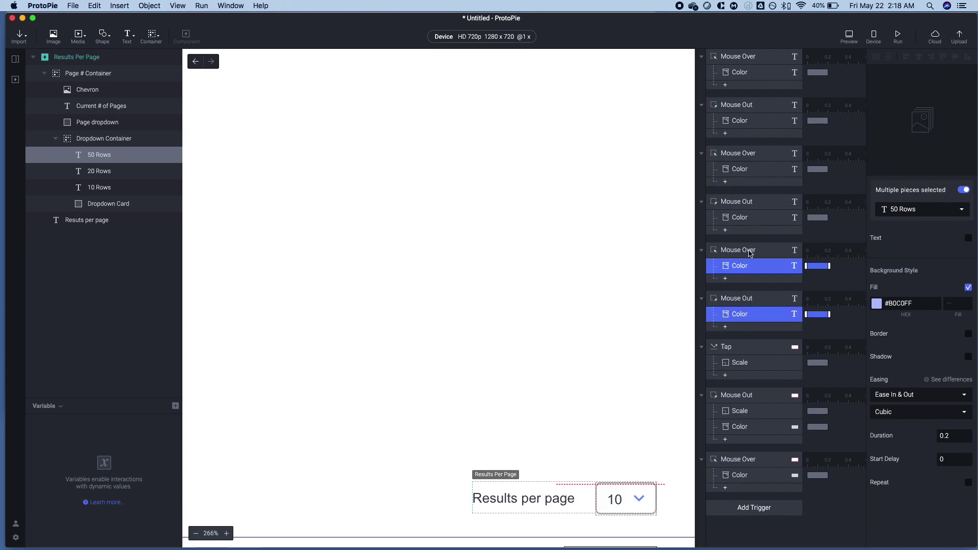
Switch both 20 Rows colour responses from text colour to background fill, copying #B0C0FF from 50 Rows
left_click(743, 220)
left_click(740, 173, "shift")
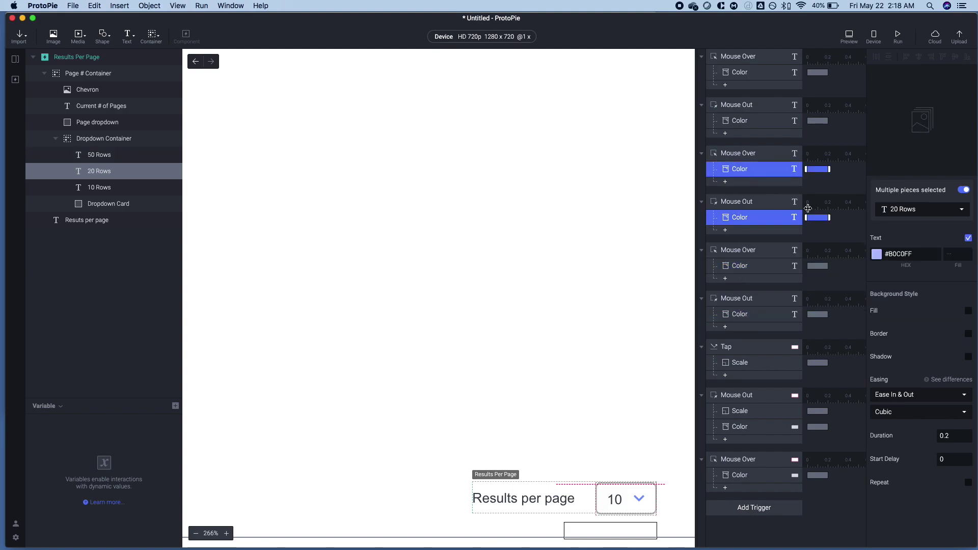
left_click(968, 238)
left_click(968, 288)
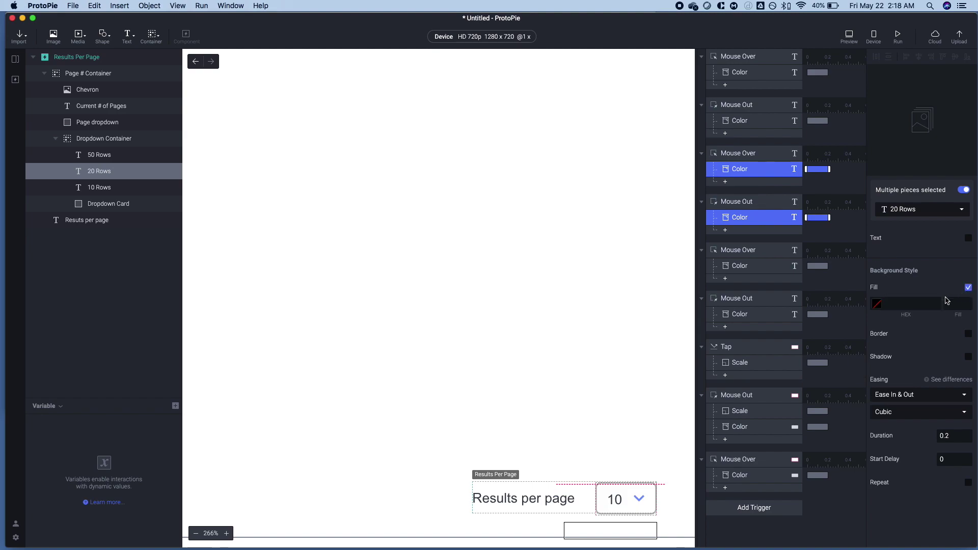
left_click(878, 304)
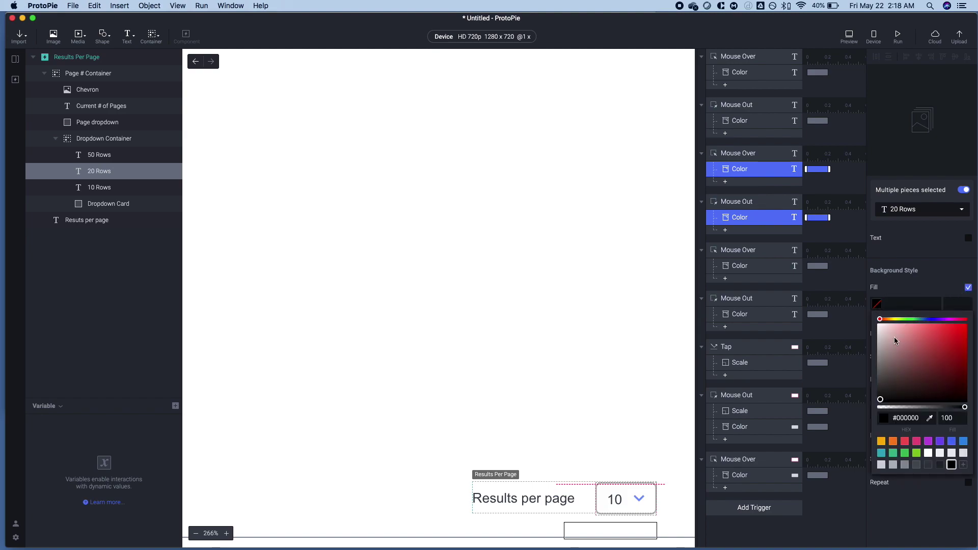
left_click(747, 266)
left_click(902, 299)
key("super+c")
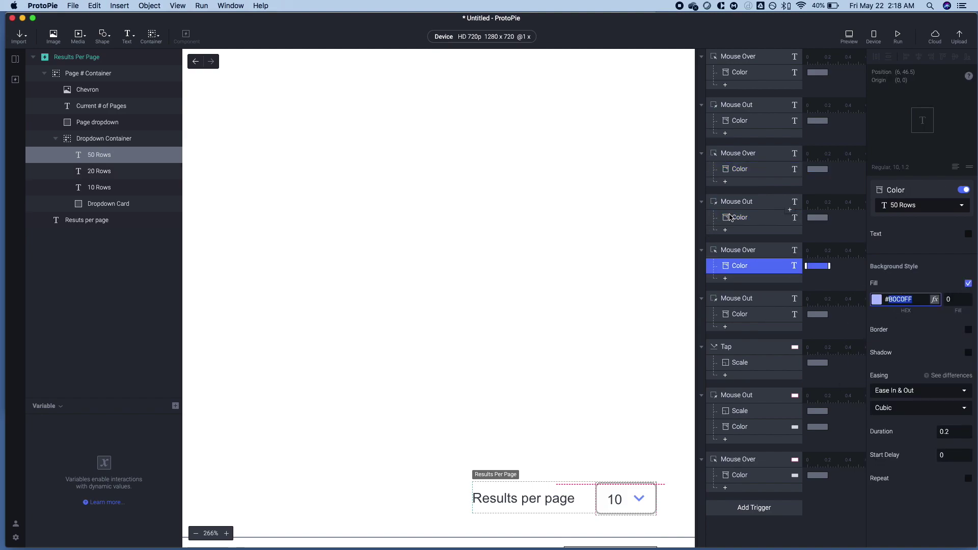
Give both 20 Rows colour responses a #B0C0FF fill at 100 opacity
left_click(730, 217)
left_click(741, 171, "super")
left_click(876, 308)
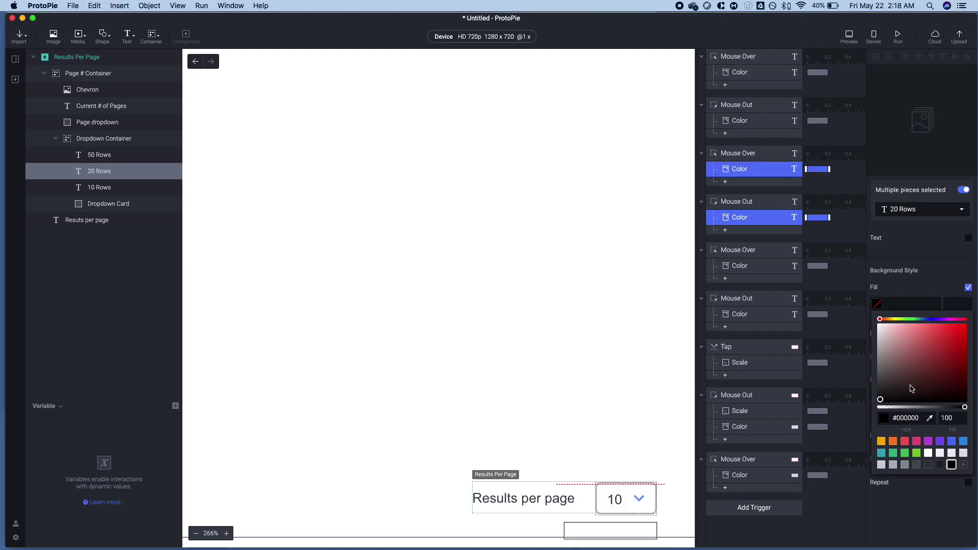
left_click(906, 418)
key("super+v")
left_click(943, 418)
key("Return")
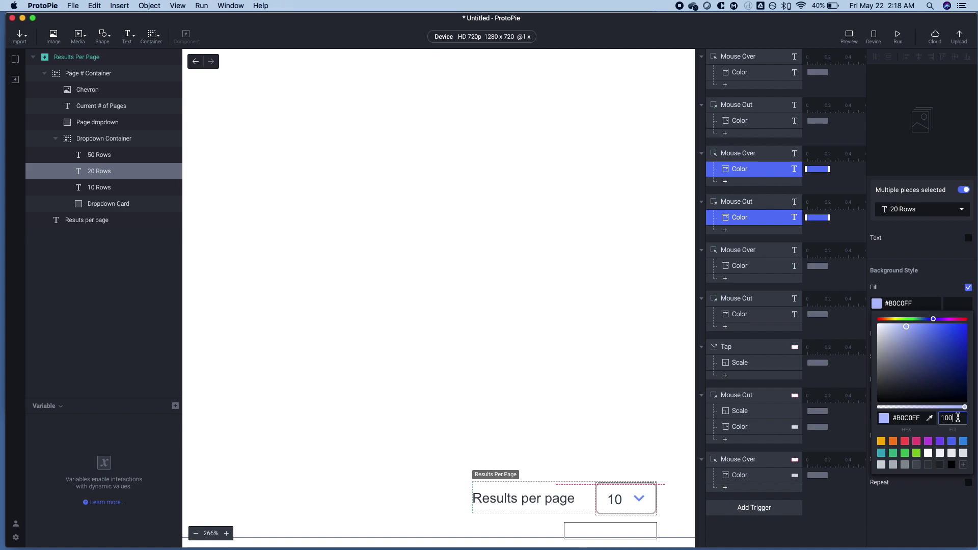
left_click(930, 282)
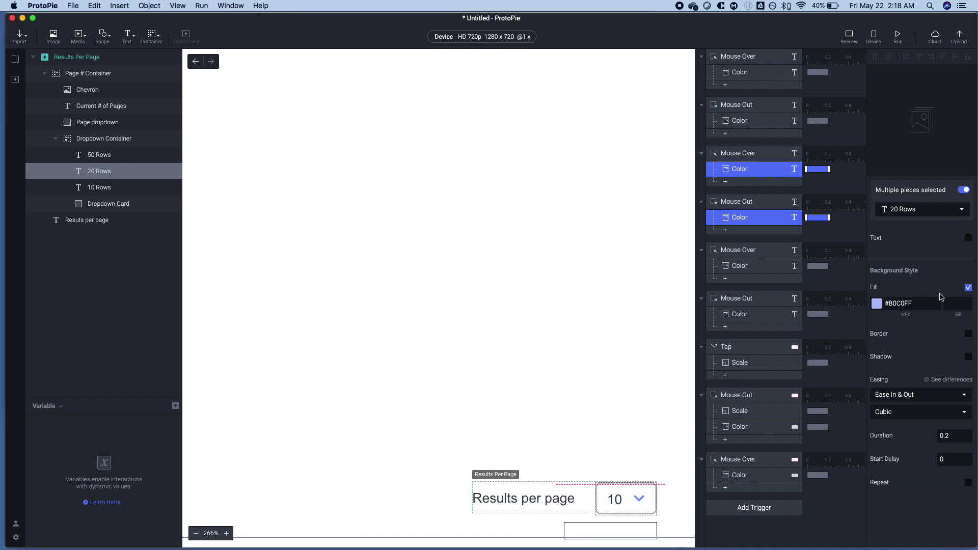
left_click(952, 302)
key("Return")
Set the 20 Rows Mouse Out fill opacity to 0 and recheck the Mouse Over response
left_click(754, 202)
left_click(754, 218)
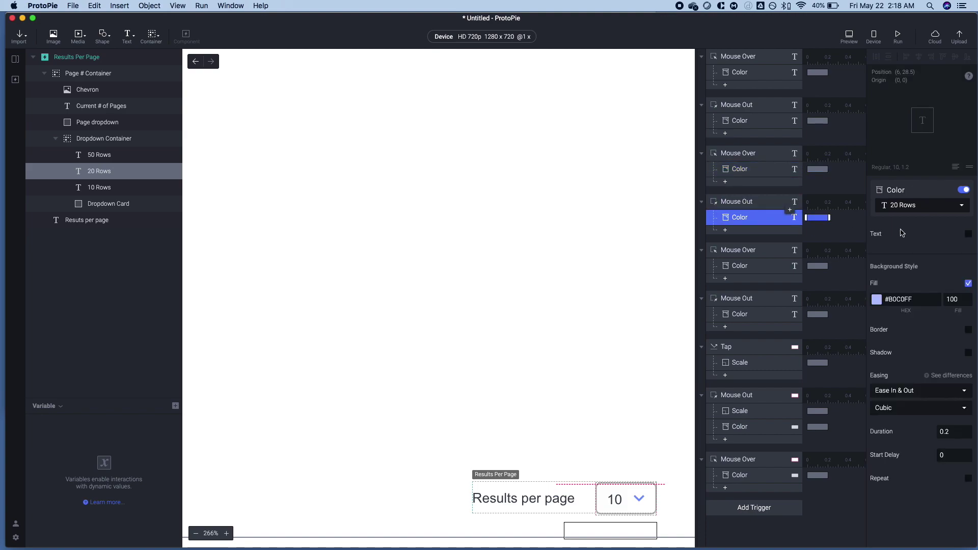
left_click(961, 300)
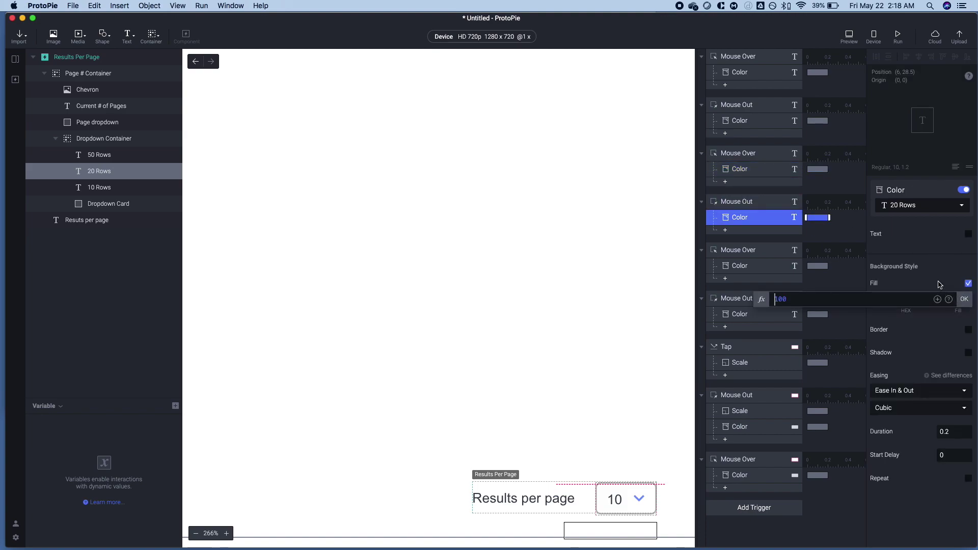
key("super+a")
type("0")
key("Return")
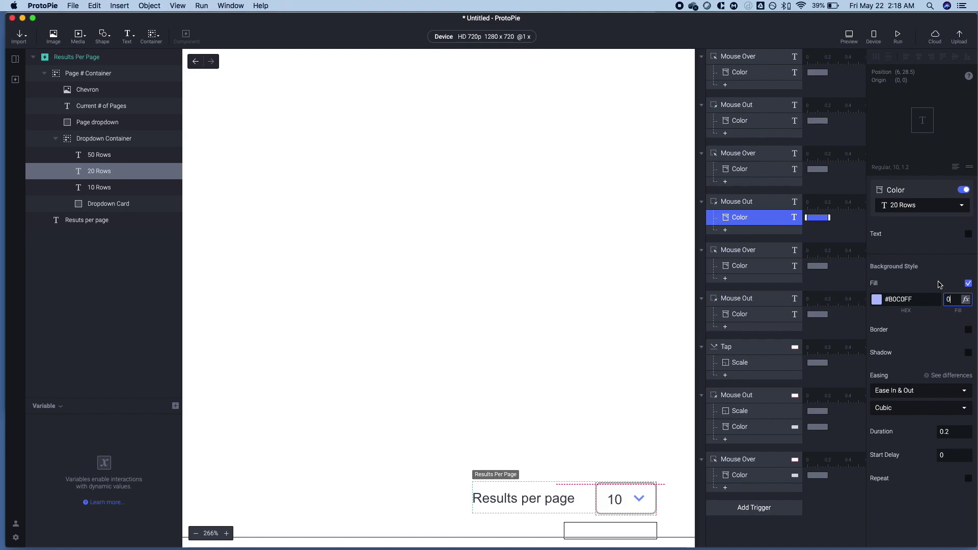
left_click(734, 170)
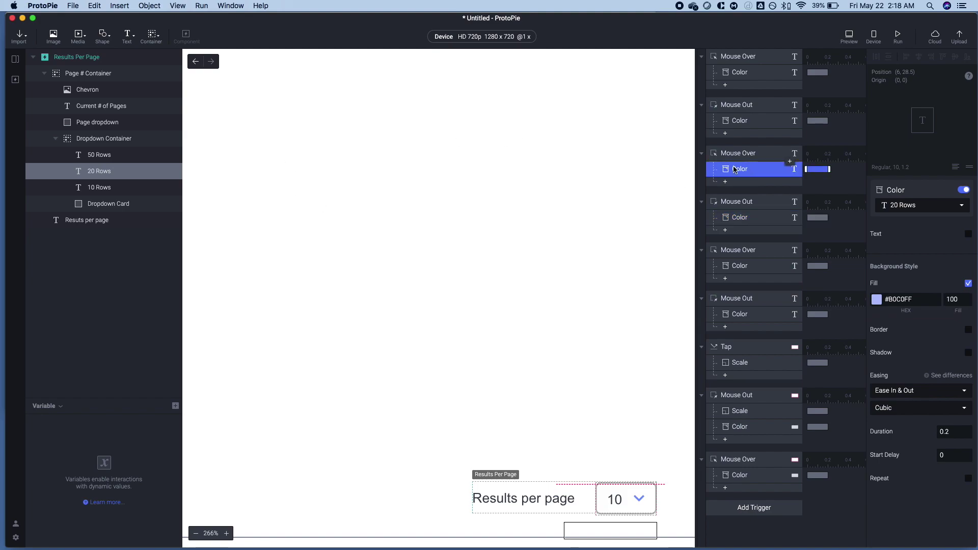
Switch both 10 Rows colour responses from text colour to a #B0C0FF background fill
left_click(740, 120)
left_click(741, 71, "shift")
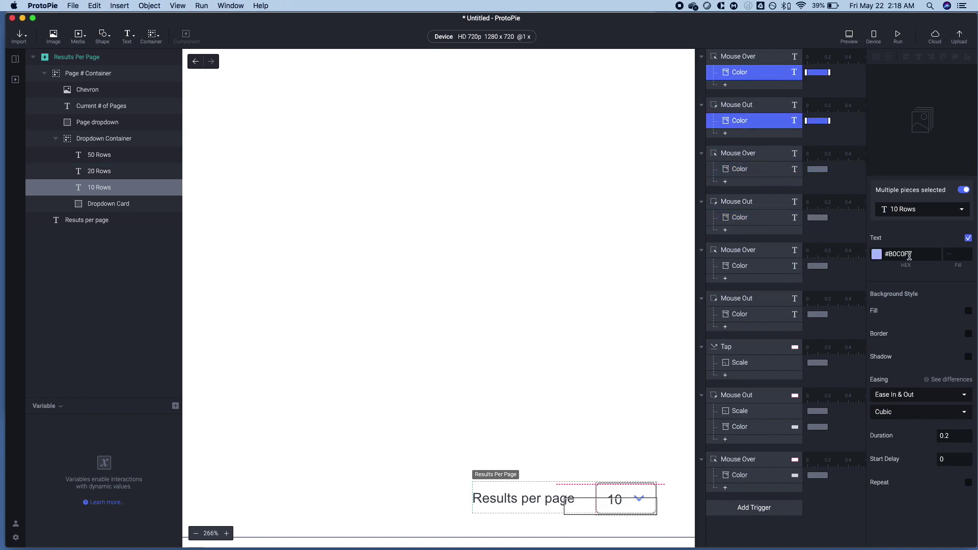
left_click(969, 238)
left_click(969, 287)
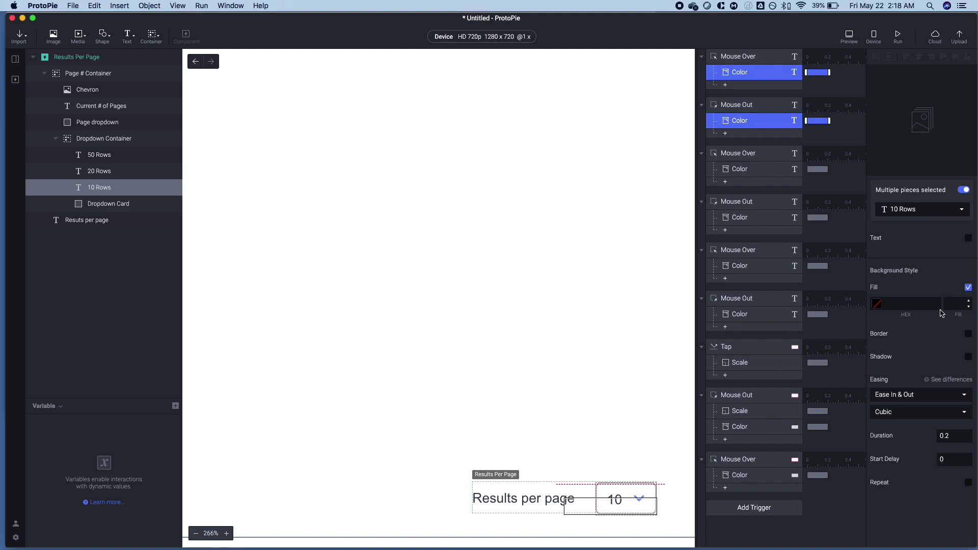
left_click(877, 305)
double_click(902, 416)
type("B0C0FF")
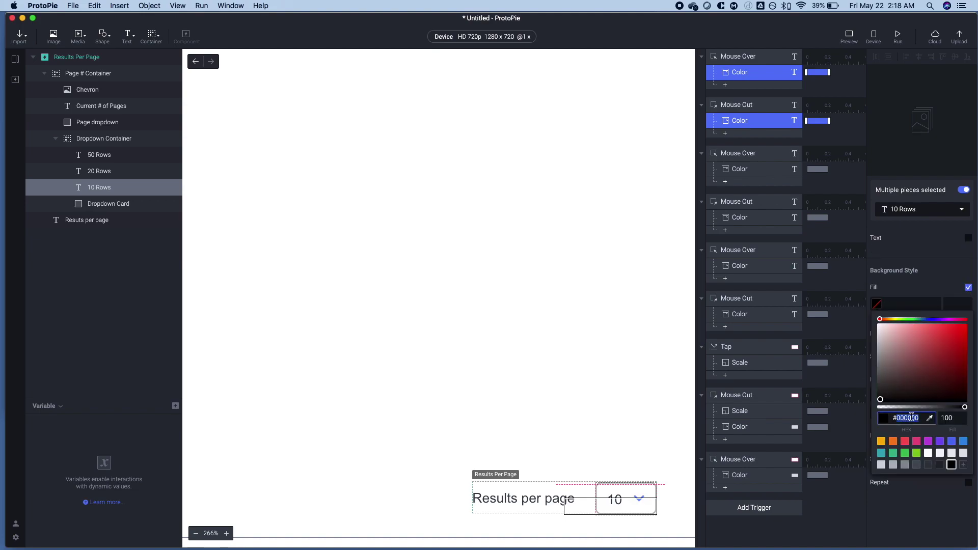
left_click(812, 170)
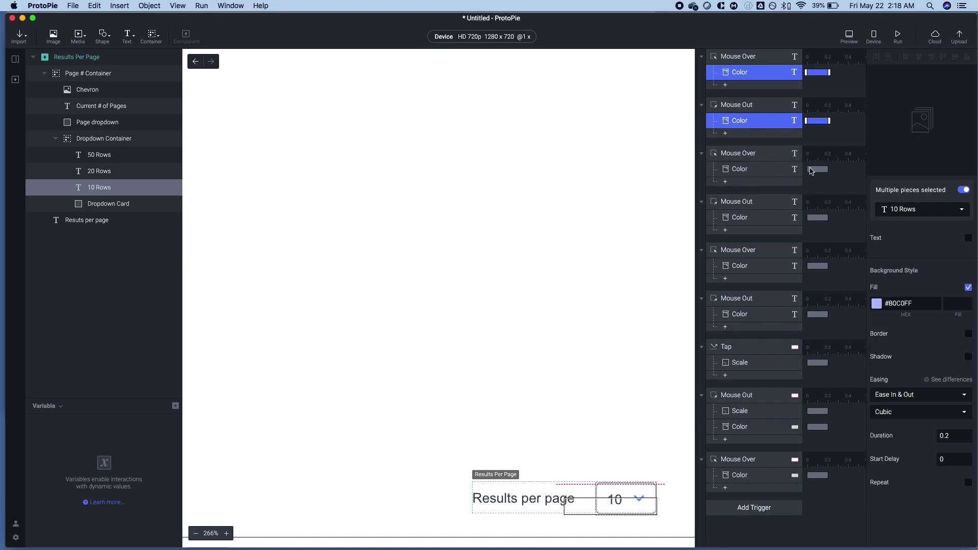
Set the 10 Rows fill opacity to 0 on Mouse Out and 100 on Mouse Over
left_click(748, 120)
type("0")
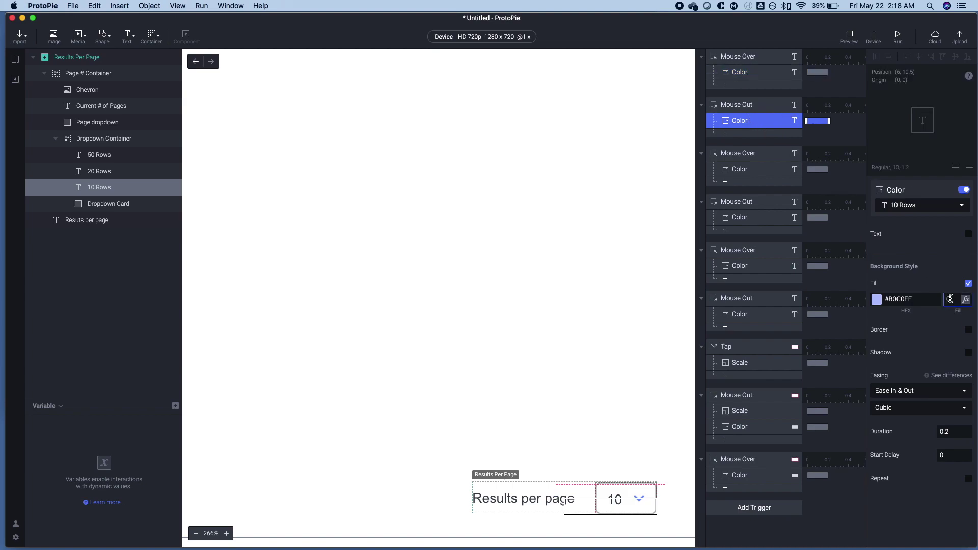
key("Tab")
left_click(752, 73)
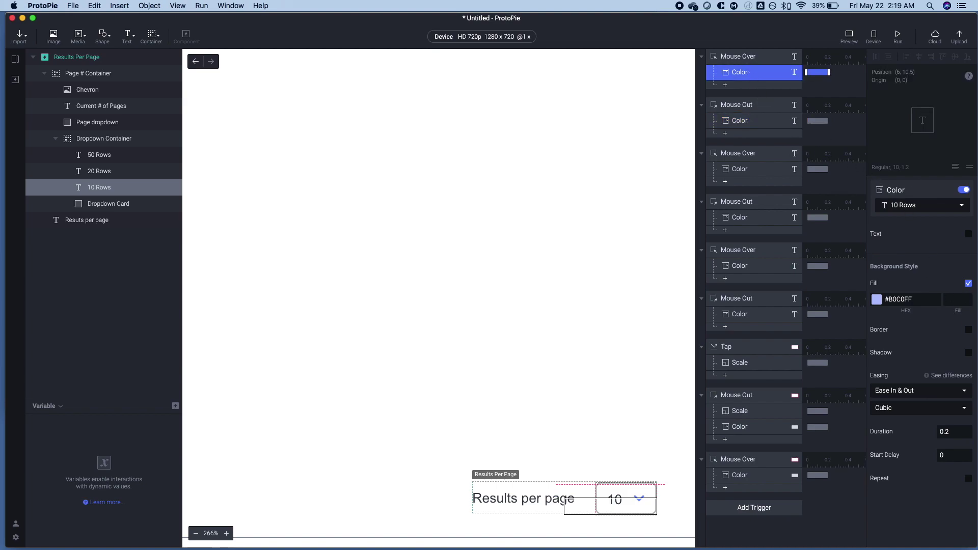
left_click(956, 300)
type("10")
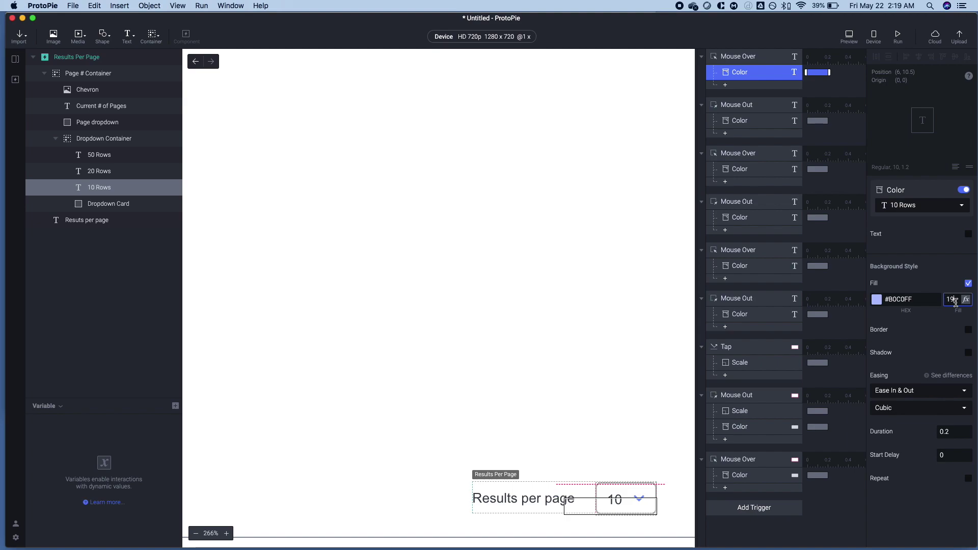
type("0")
key("Return")
left_click(856, 39)
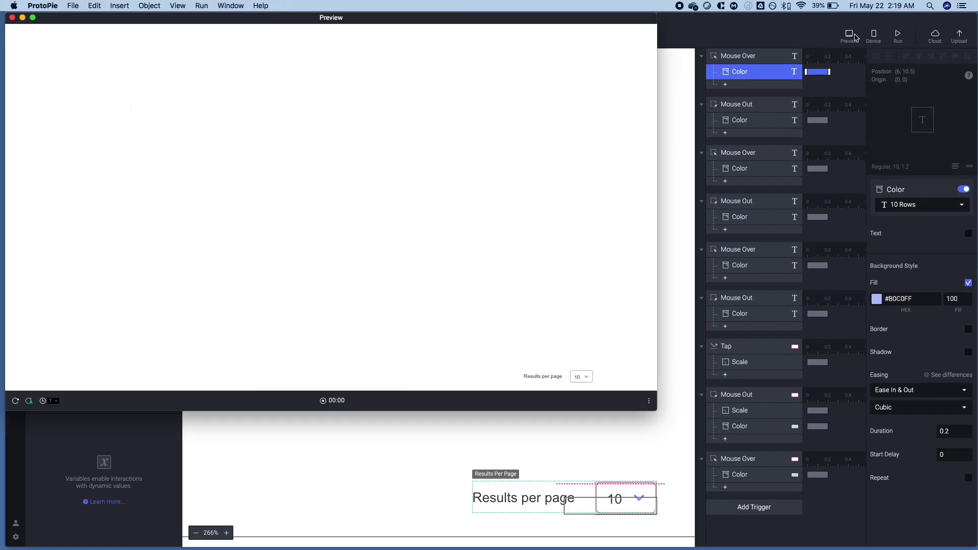
left_click(579, 378)
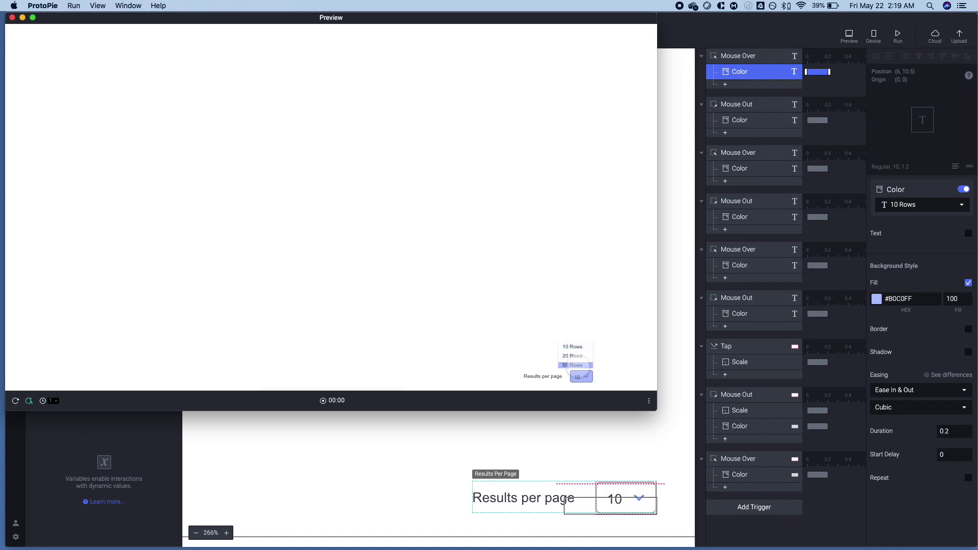
left_click(578, 377)
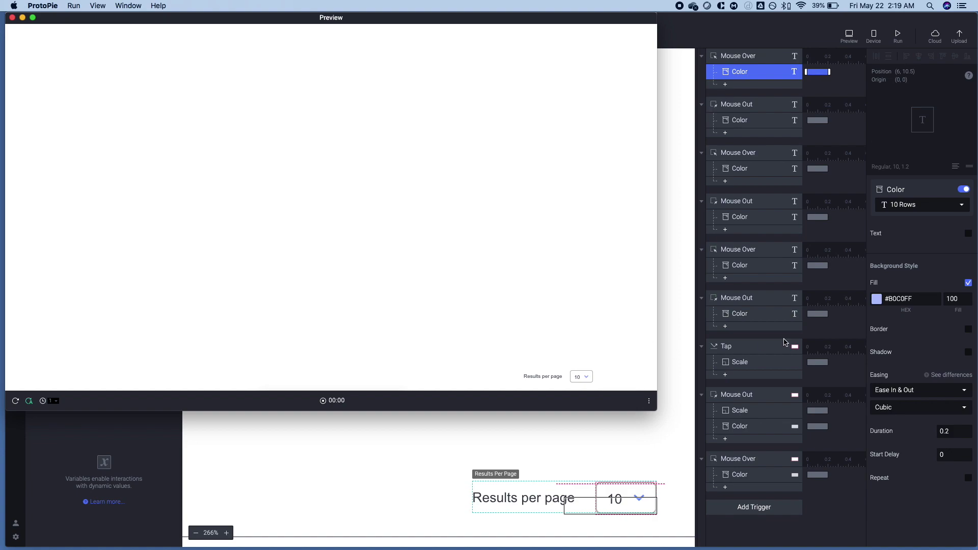
left_click(749, 320)
left_click(743, 313)
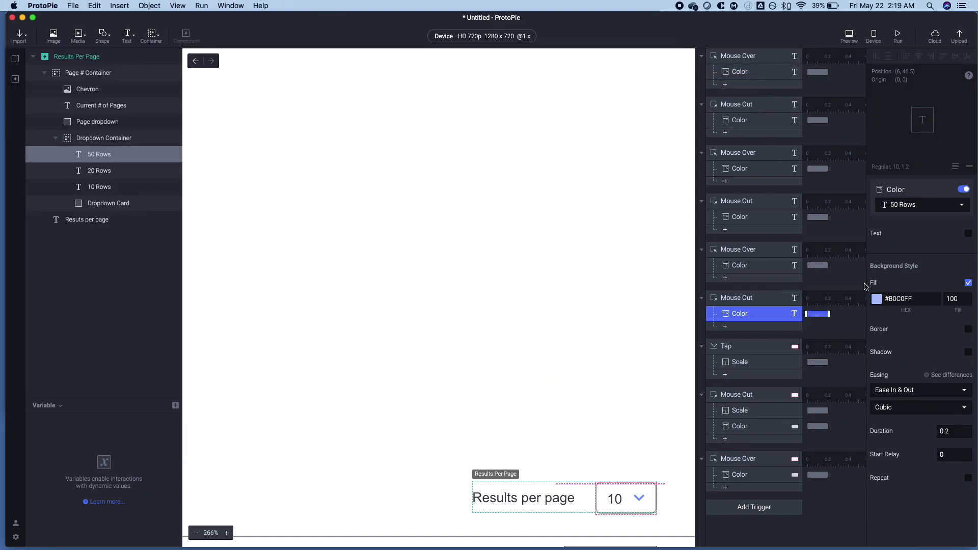
Set the 50 Rows Mouse Out fill opacity to 0
left_click(951, 299)
type("0")
left_click(758, 267)
left_click(957, 297)
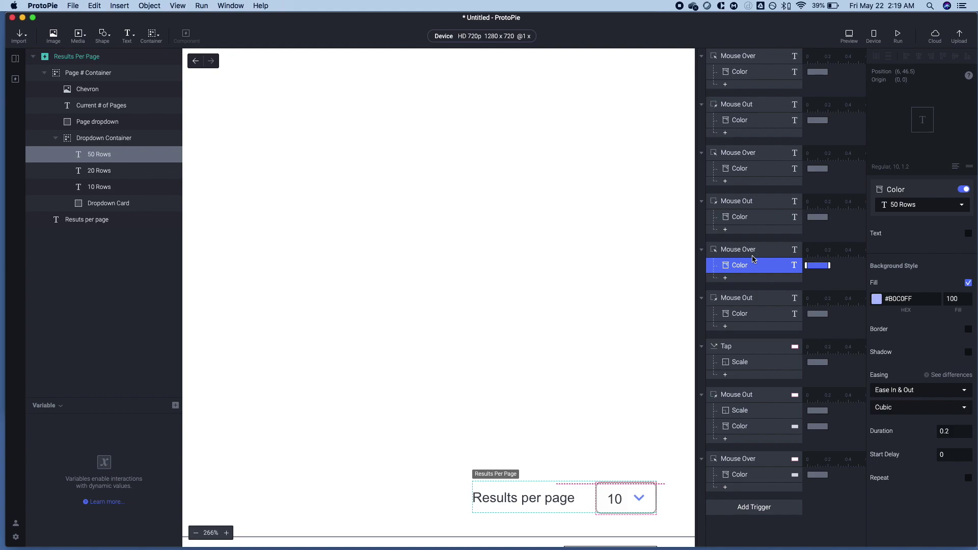
Collapse every trigger in the interaction list, including Tap and the Page # Container ones
left_click(703, 56)
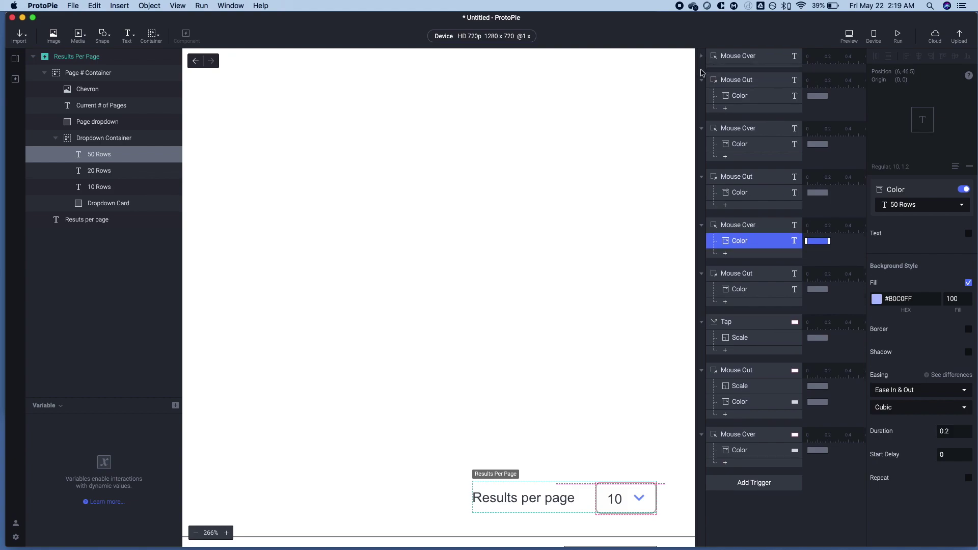
left_click(701, 80)
left_click(702, 103)
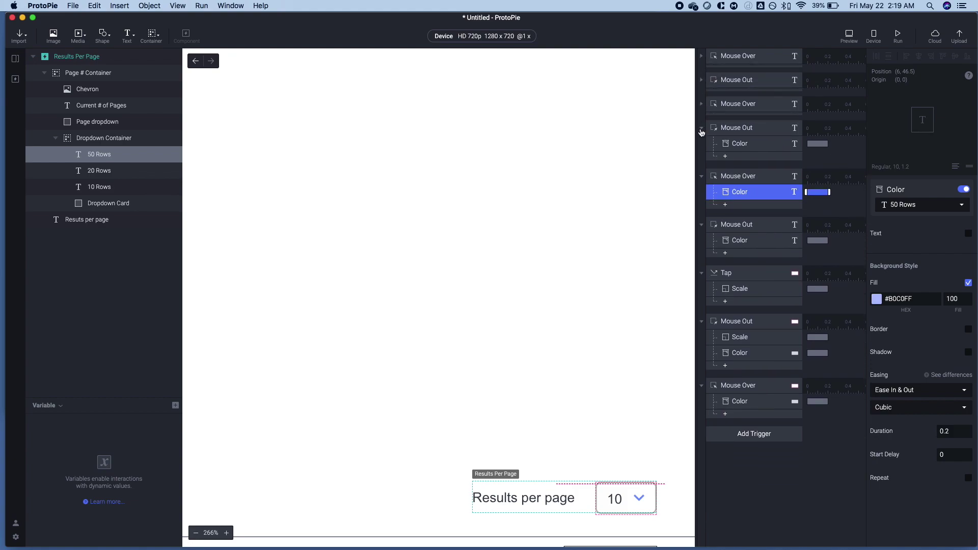
left_click(702, 129)
left_click(701, 151)
left_click(702, 175)
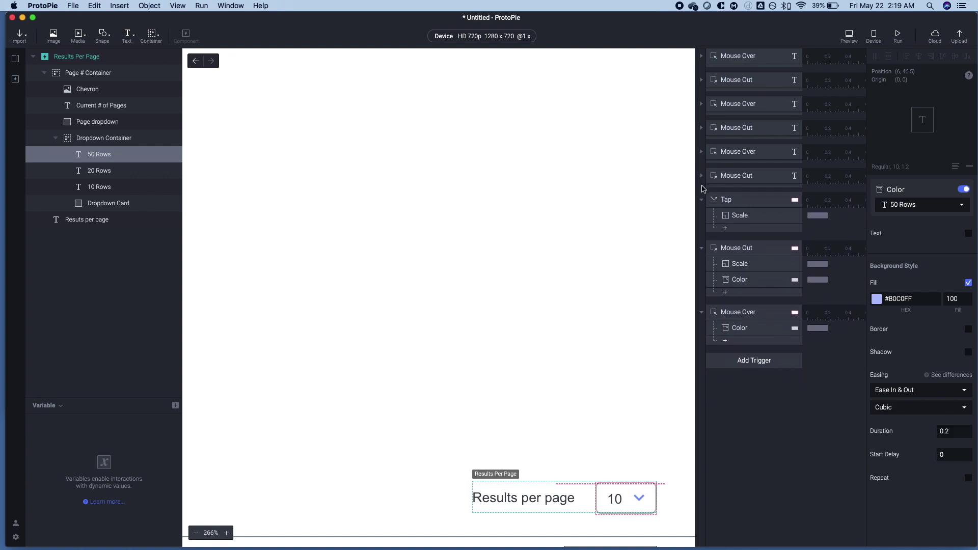
left_click(703, 200)
left_click(704, 224)
left_click(702, 224)
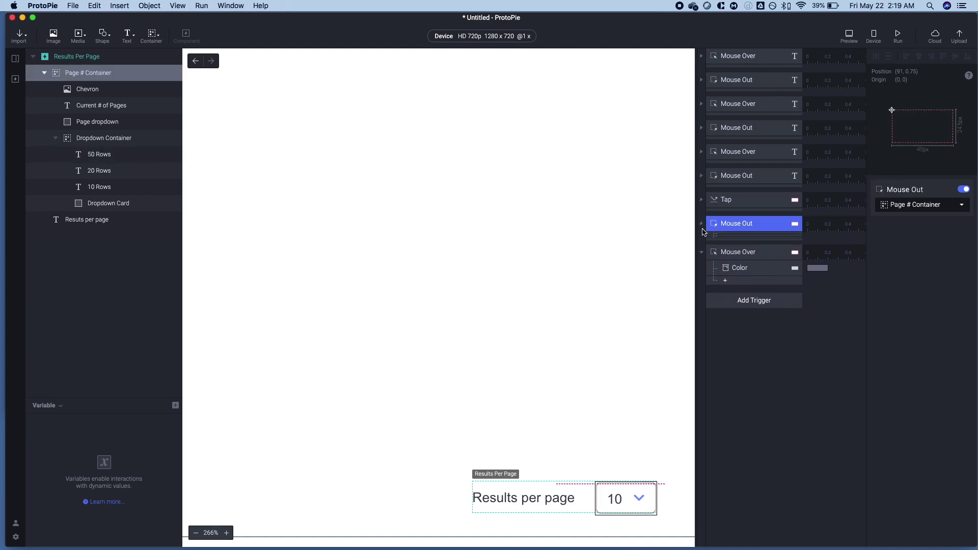
left_click(702, 248)
Group the six row hover triggers and name the group 'Hover in/out'
left_click(736, 176)
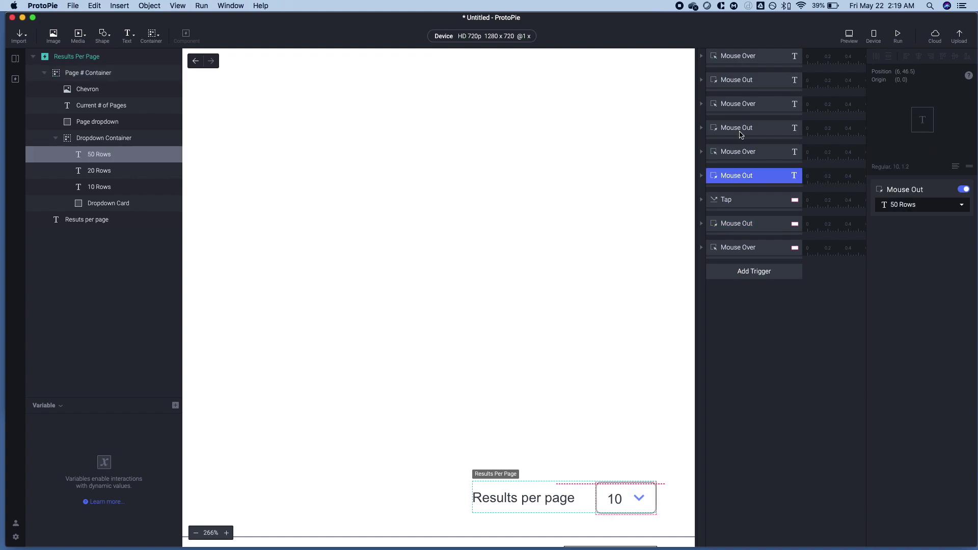
left_click(742, 57, "shift")
key("super+g")
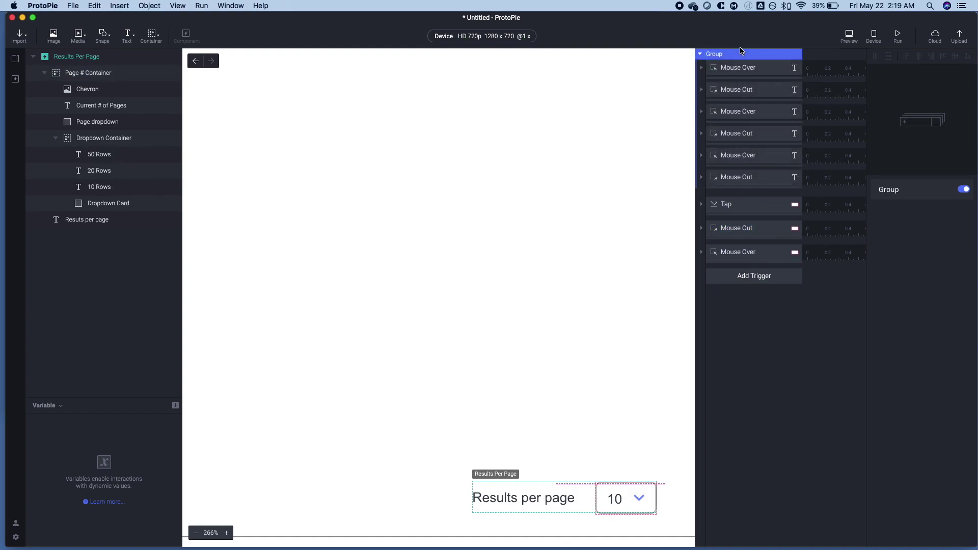
double_click(733, 57)
type("Hover in/out")
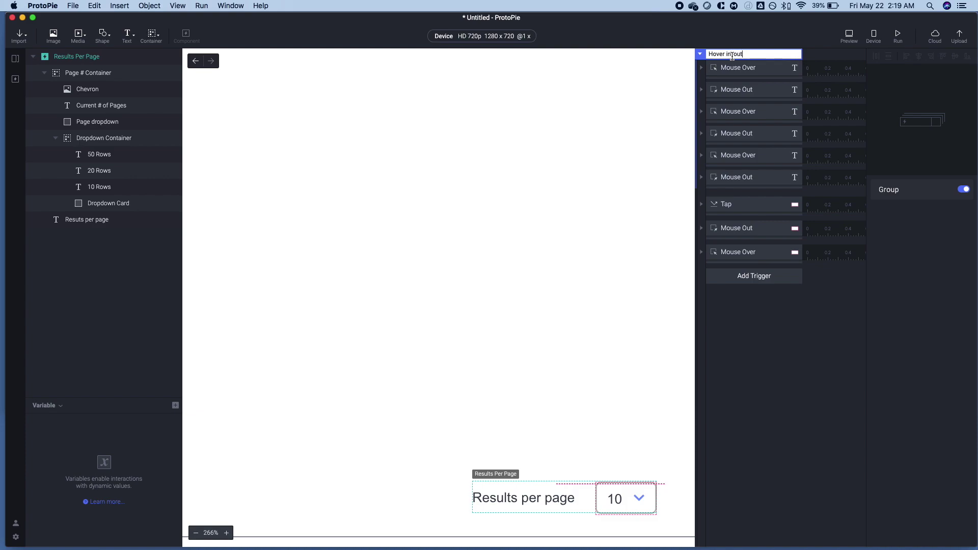
key("Return")
left_click(701, 55)
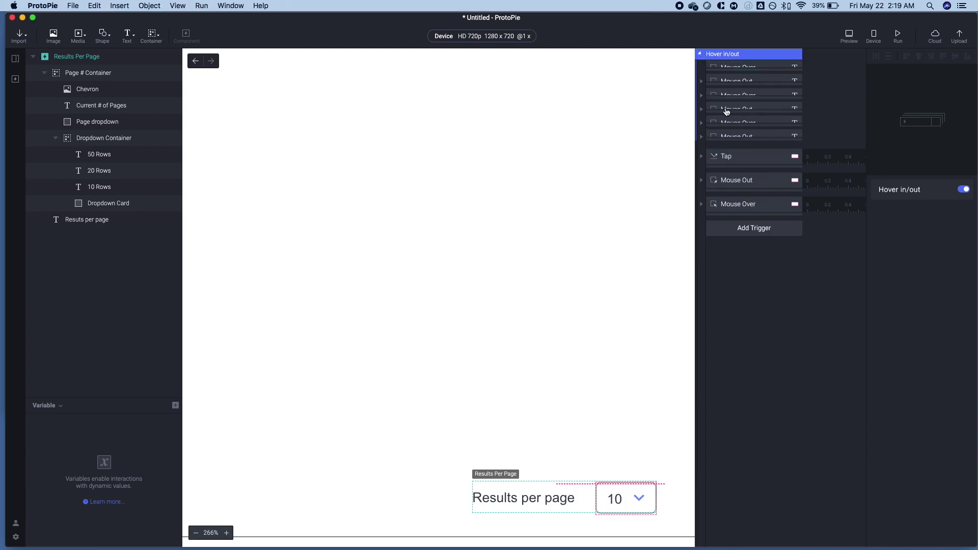
Add a Tap trigger at the bottom of the trigger list and name it Tap 10 Rows
left_click(741, 159)
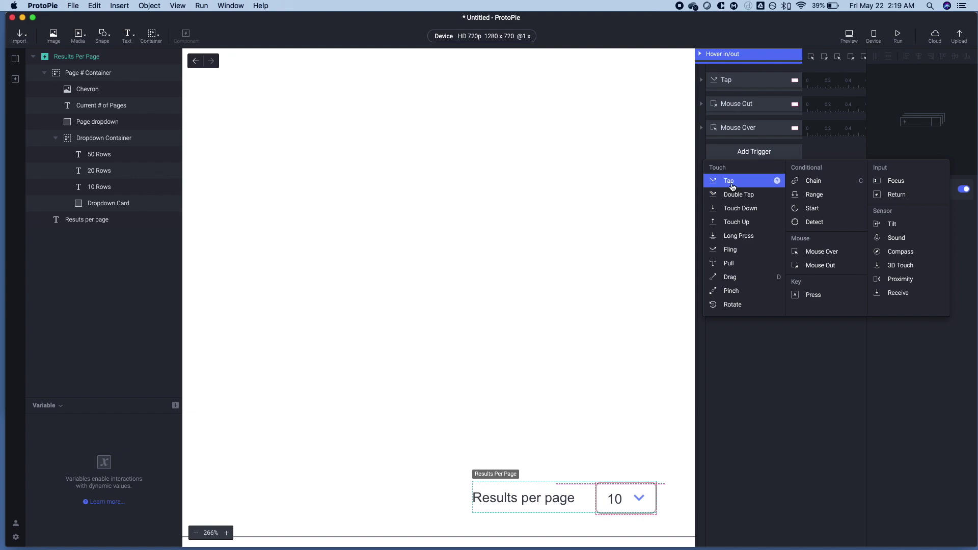
left_click(751, 190)
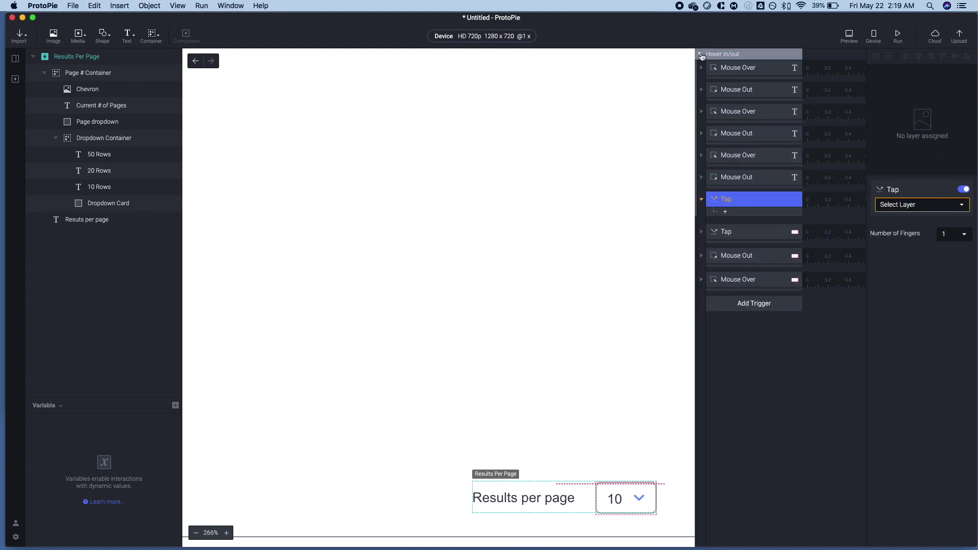
left_click(702, 56)
left_click_drag(731, 201, 704, 287)
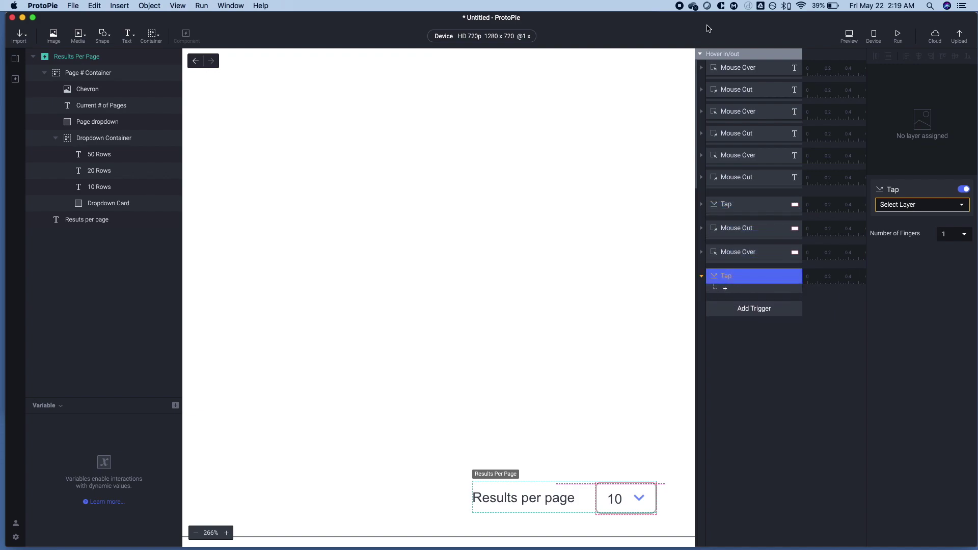
left_click(702, 54)
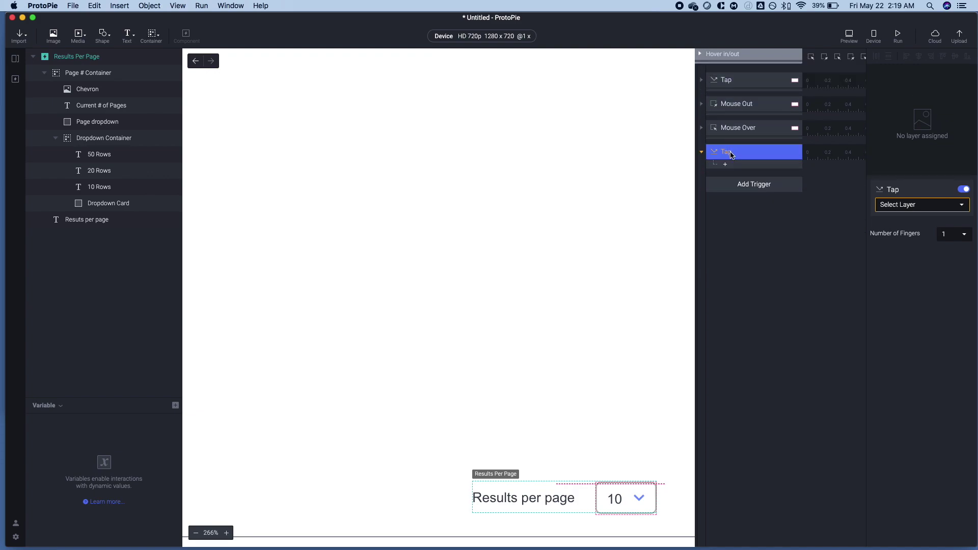
double_click(731, 154)
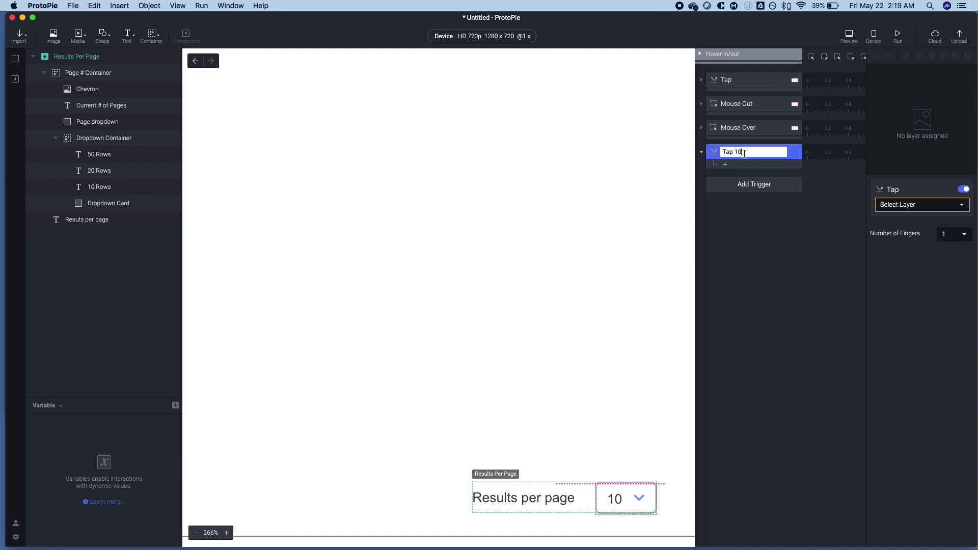
type("10 Rows")
key("Return")
Duplicate Tap 10 Rows twice and rename the copies Tap 20 Rows and Tap 50 Rows
key("super+d")
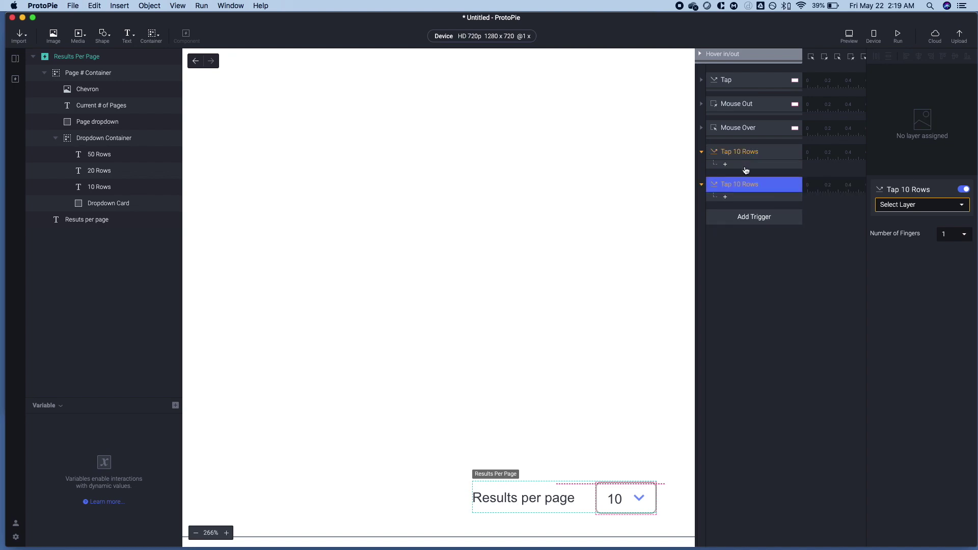
key("super+d")
left_click(746, 192)
double_click(736, 184)
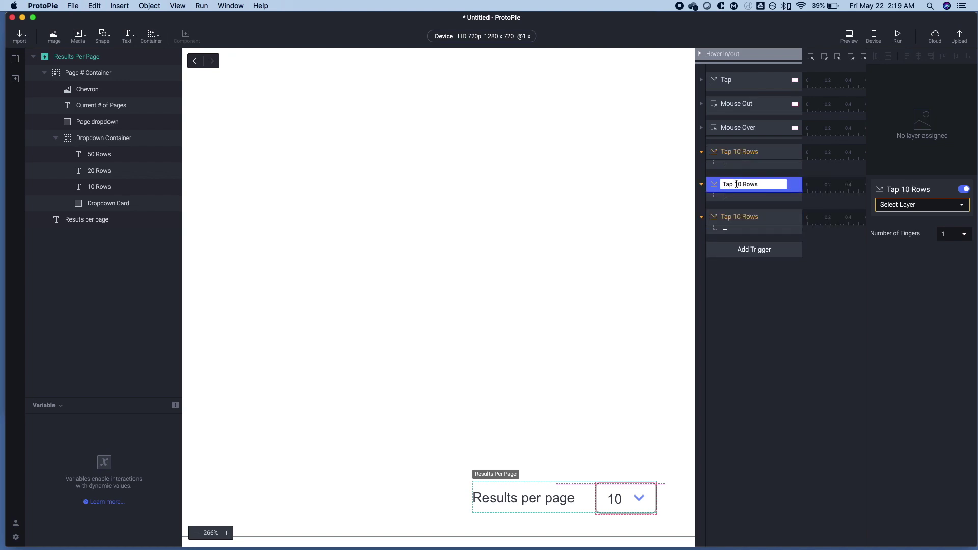
double_click(746, 217)
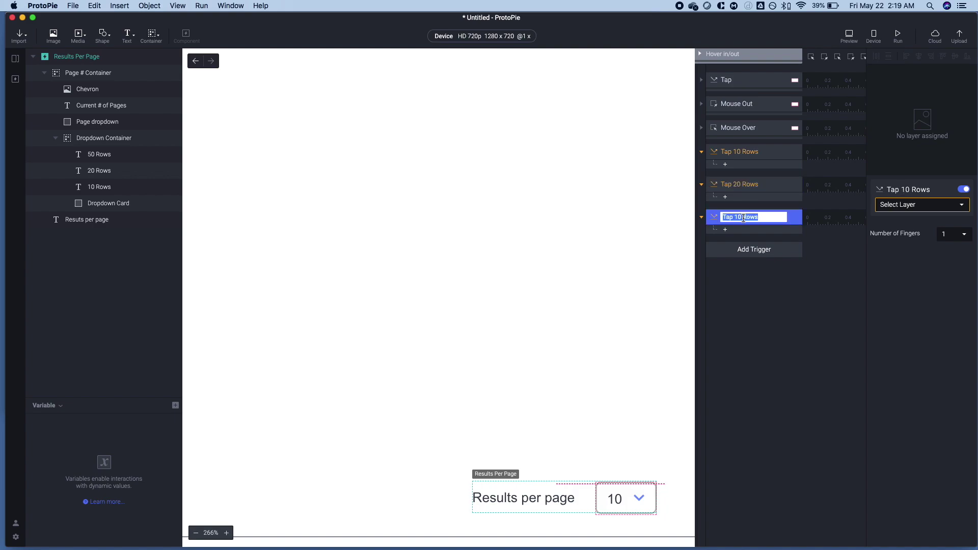
left_click(735, 217)
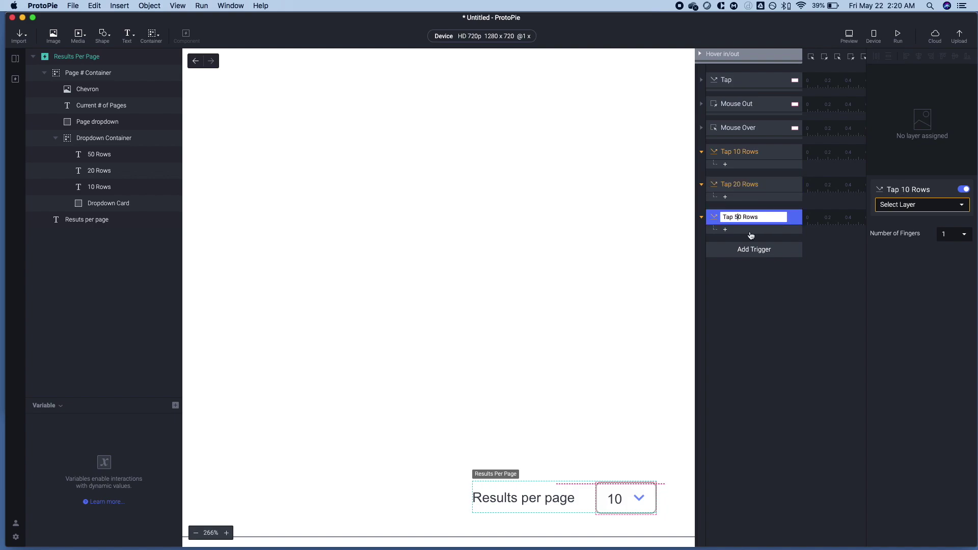
left_click(748, 196)
key("Escape")
Assign Tap 10 Rows, Tap 20 Rows and Tap 50 Rows to the 10 Rows, 20 Rows and 50 Rows layers
left_click(747, 152)
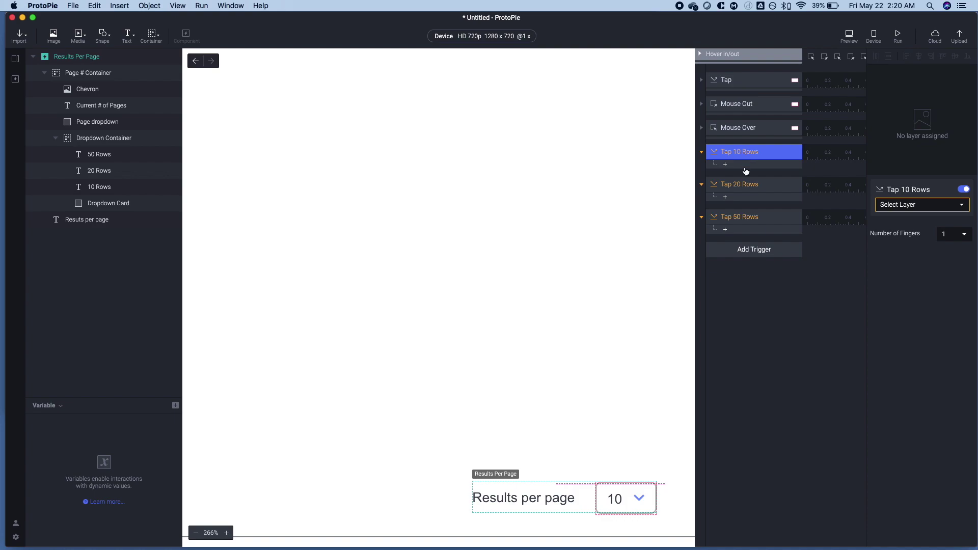
left_click(881, 206)
scroll(918, 306, "down", 2)
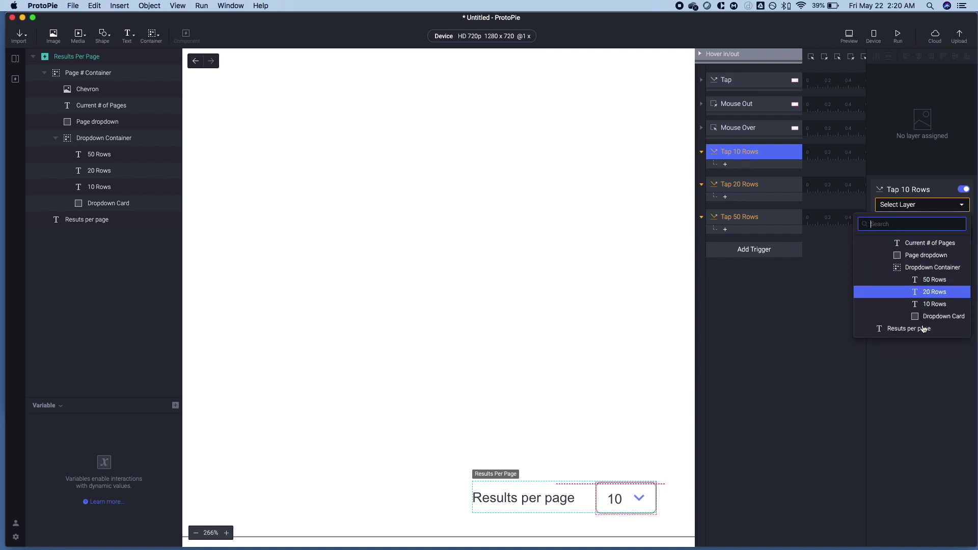
left_click(923, 306)
left_click(739, 184)
left_click(898, 204)
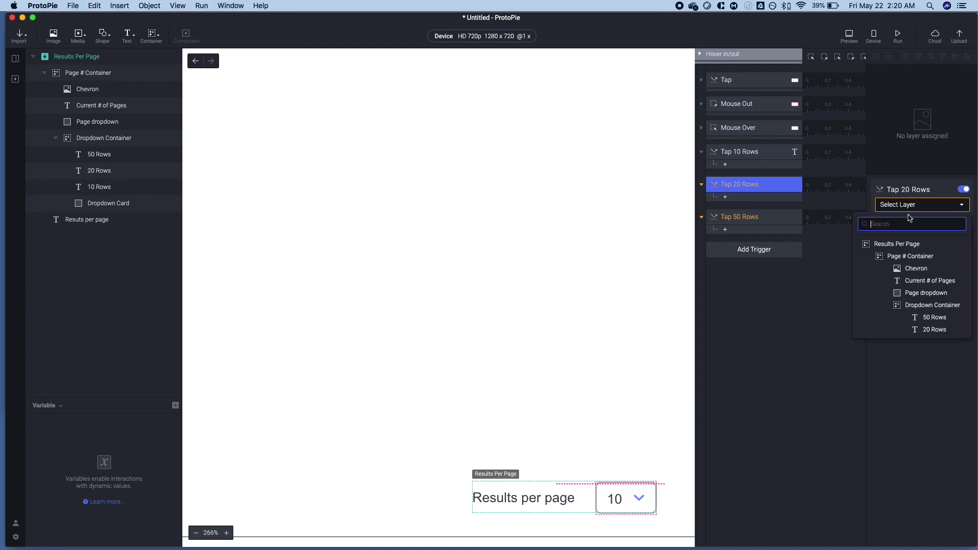
scroll(932, 269, "down", 2)
left_click(935, 292)
left_click(789, 220)
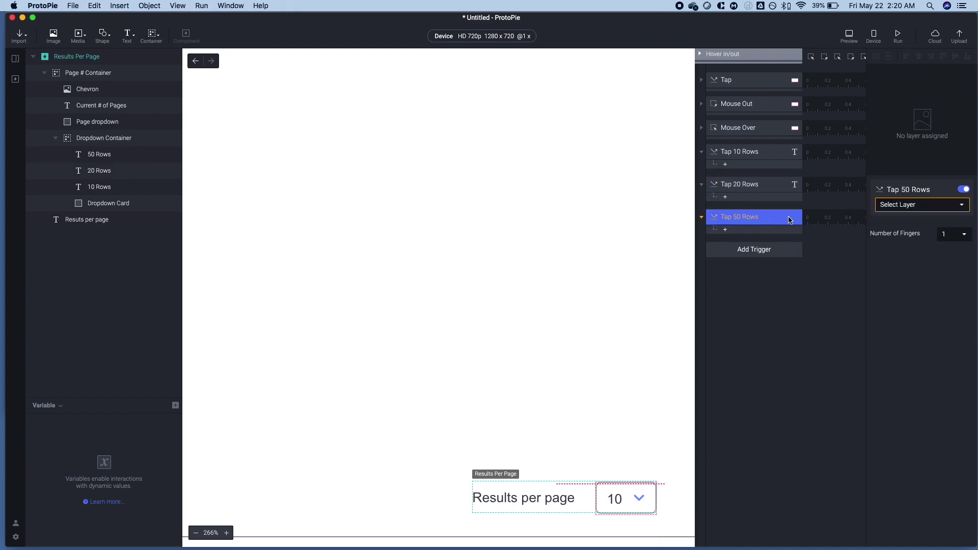
left_click(931, 205)
scroll(881, 270, "down", 2)
left_click(899, 280)
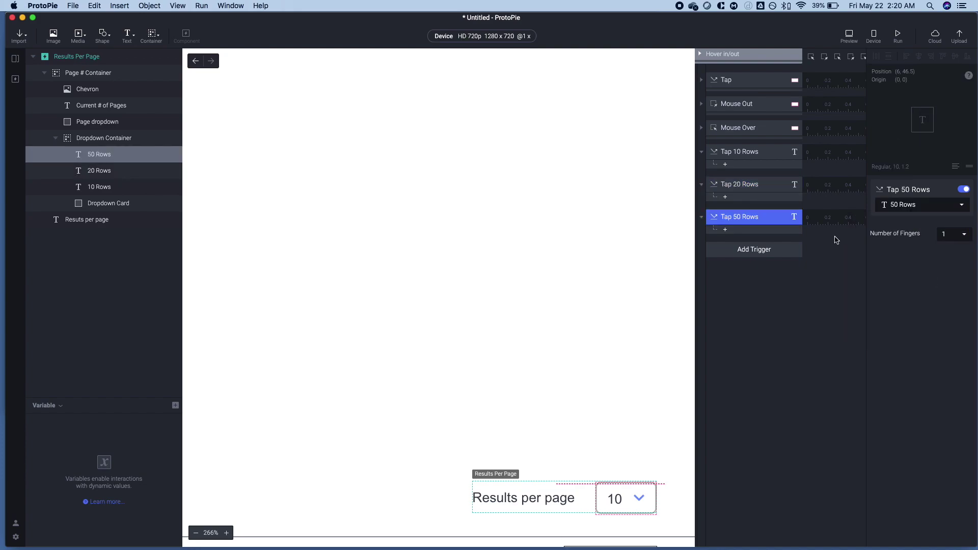
left_click(725, 165)
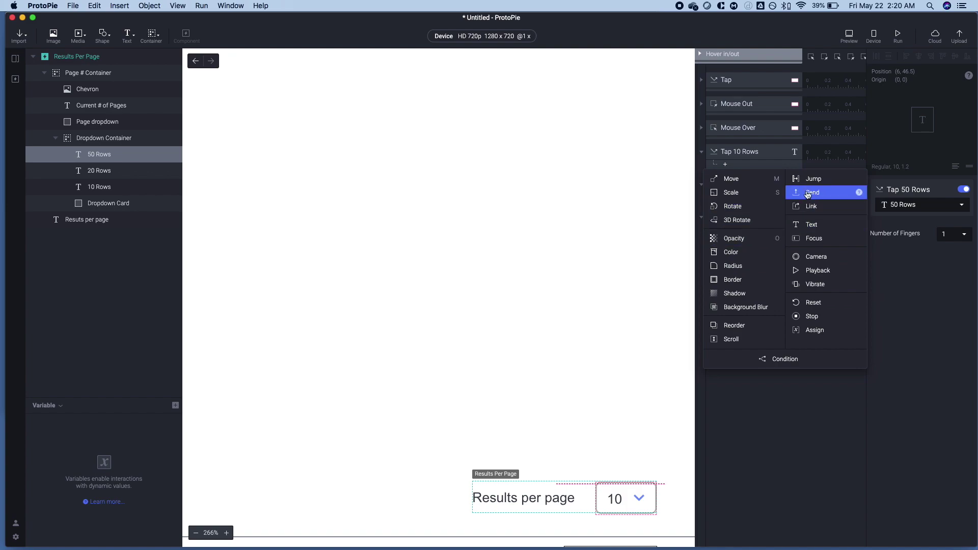
Add a Send response under Tap 10 Rows and paste copies under Tap 20 Rows and Tap 50 Rows
left_click(813, 193)
key("cmd+c")
left_click(740, 200)
key("cmd+v")
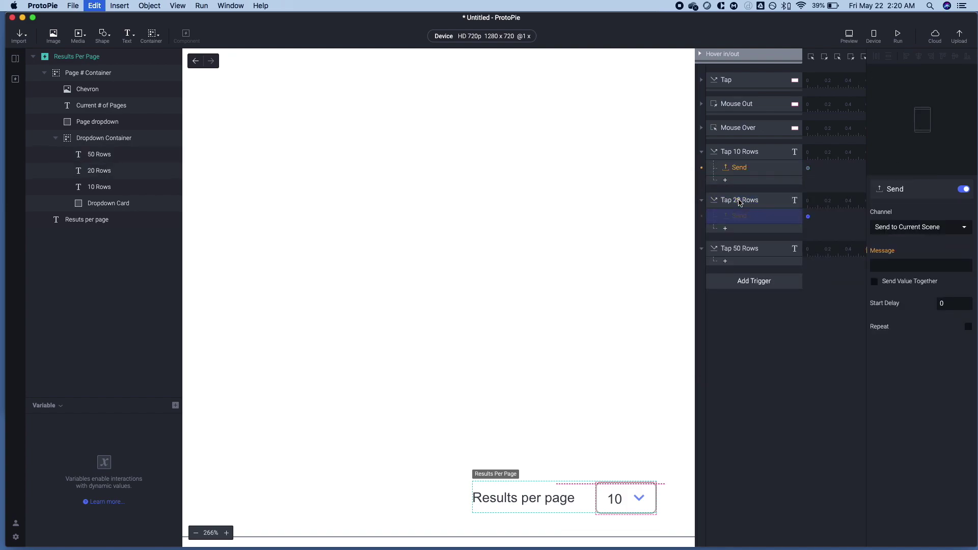
left_click(741, 248)
key("super+v")
Set the three Send messages to 10 Rows, 20 Rows and 50 Rows
left_click(754, 174)
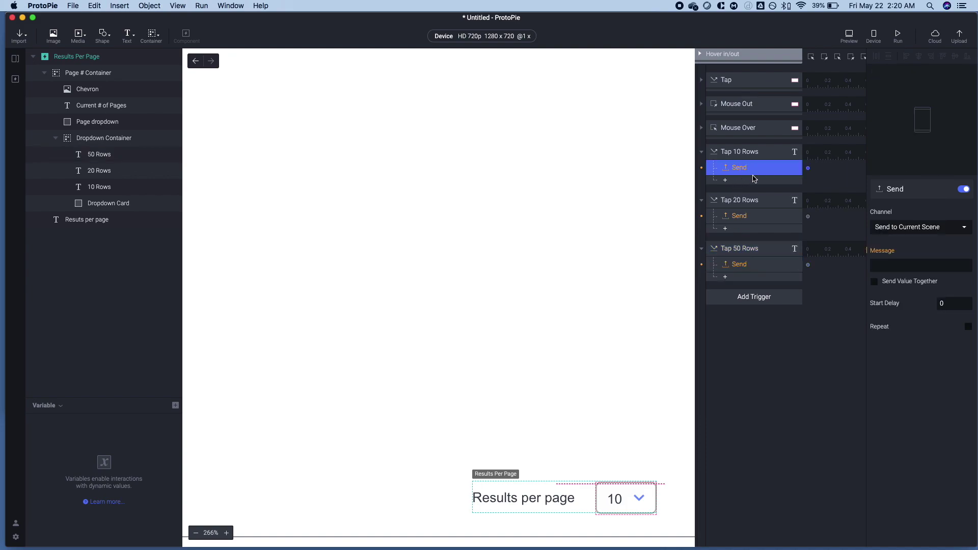
left_click(900, 265)
key("super+a")
key("super+c")
left_click(768, 217)
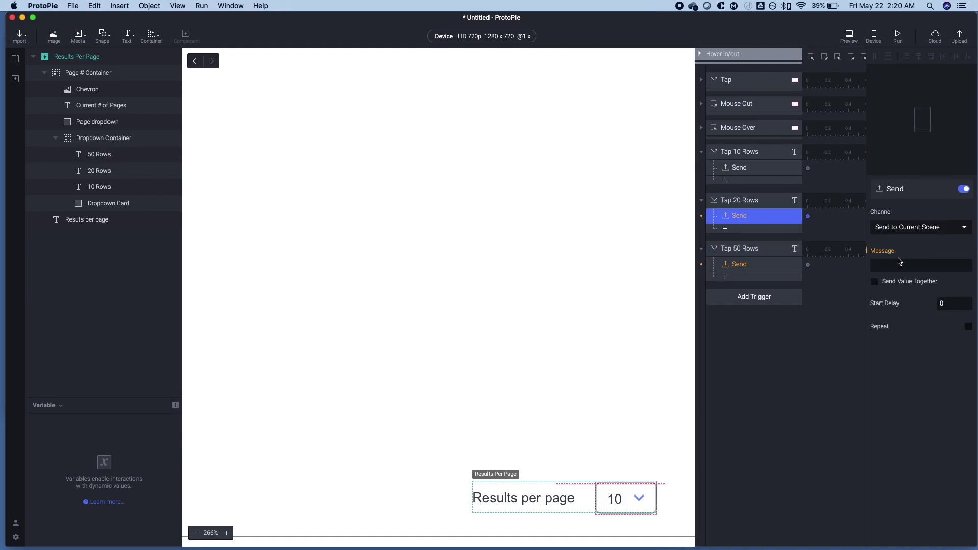
left_click(901, 264)
key("super+v")
double_click(877, 265)
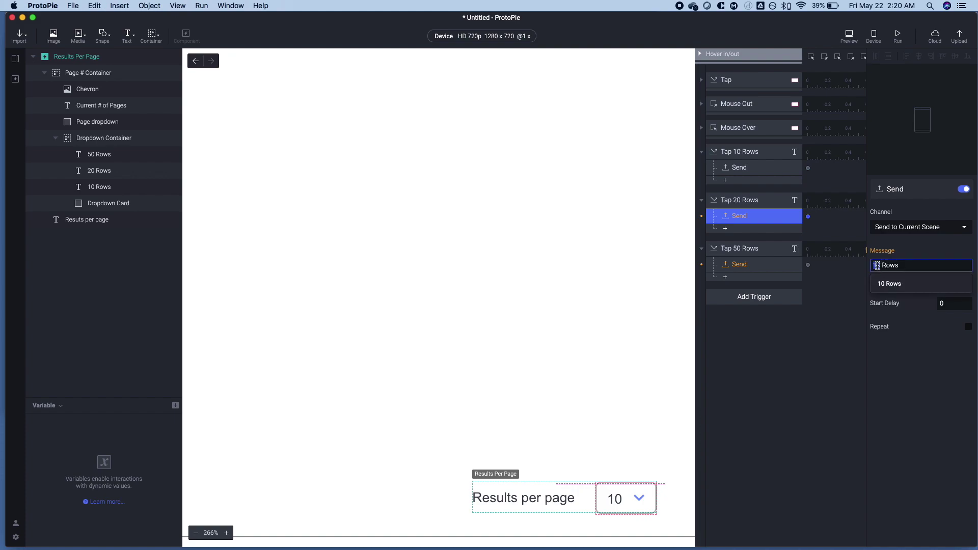
type("20")
left_click(756, 261)
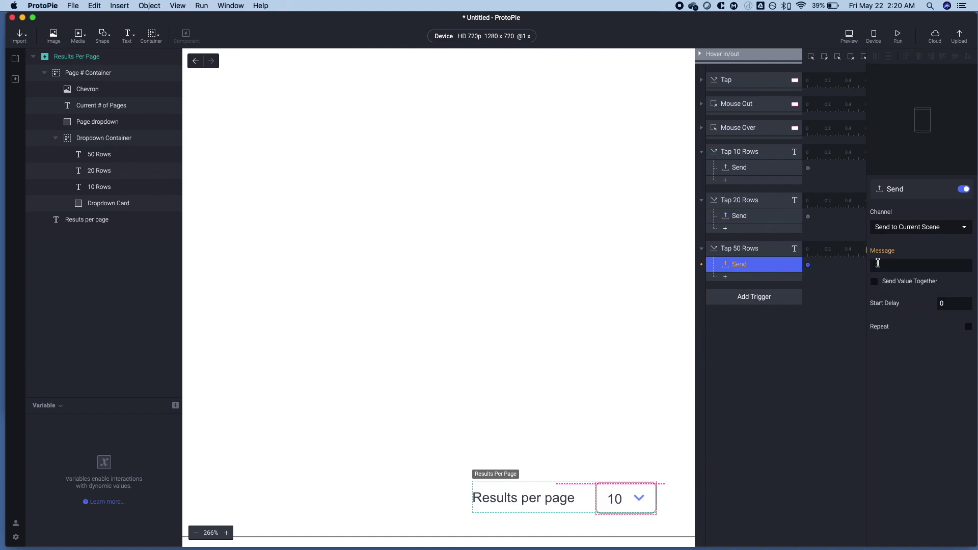
left_click(878, 264)
key("super+v")
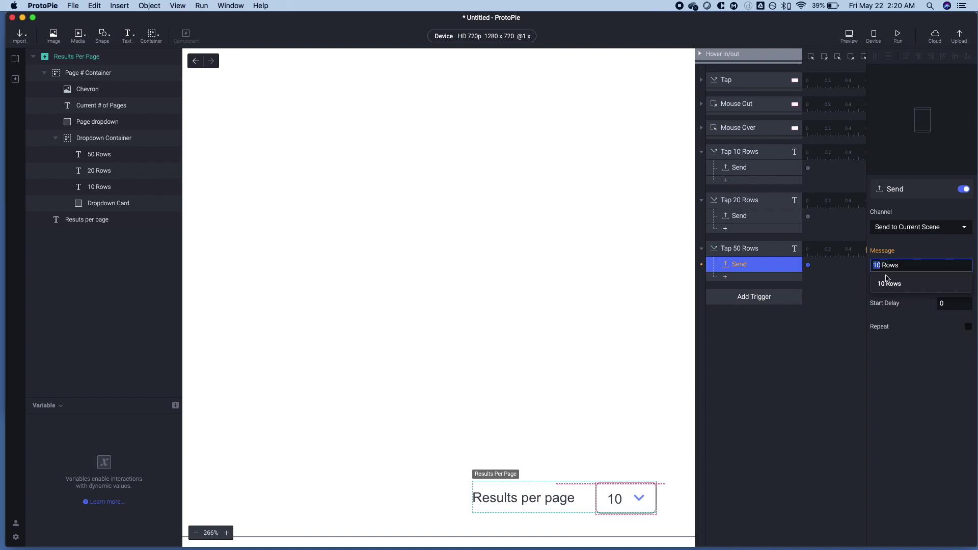
type("50")
left_click(833, 368)
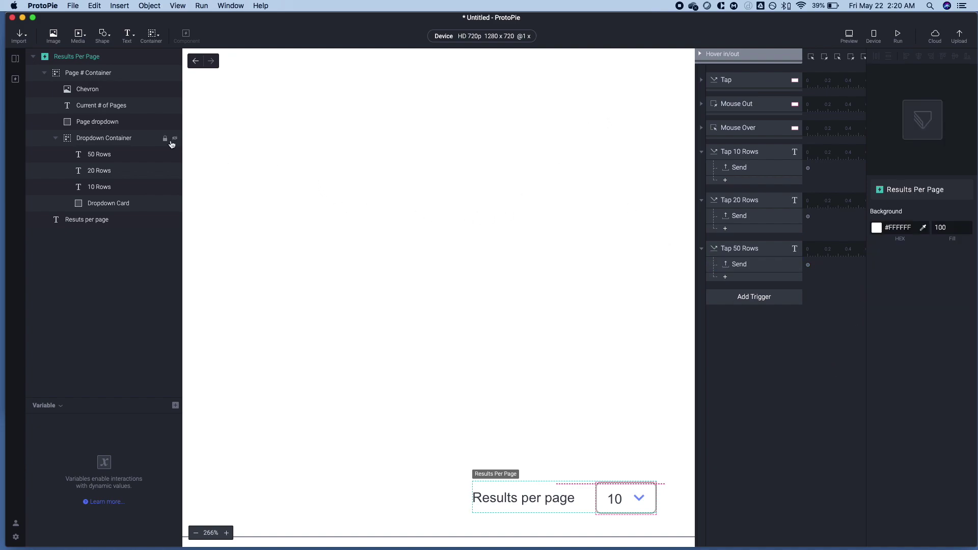
Return to Scene 1 and select the 50, 20 and 10 Row Scroll Element layers under Main Page
left_click(14, 62)
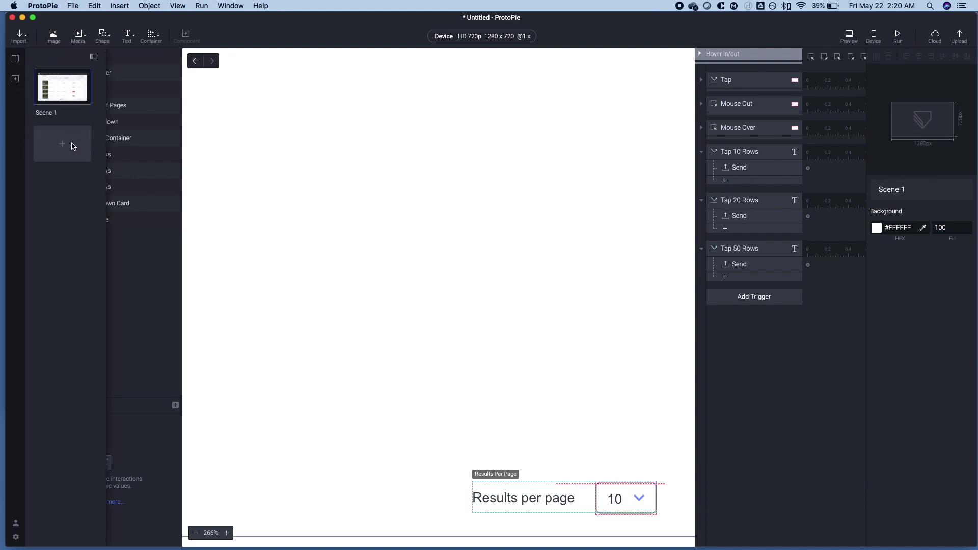
left_click(80, 100)
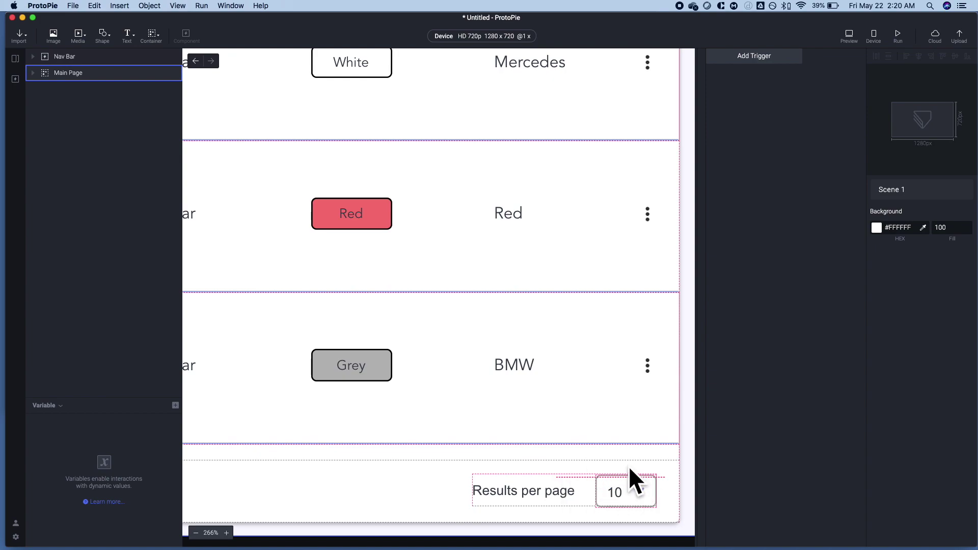
scroll(564, 343, "down", 10)
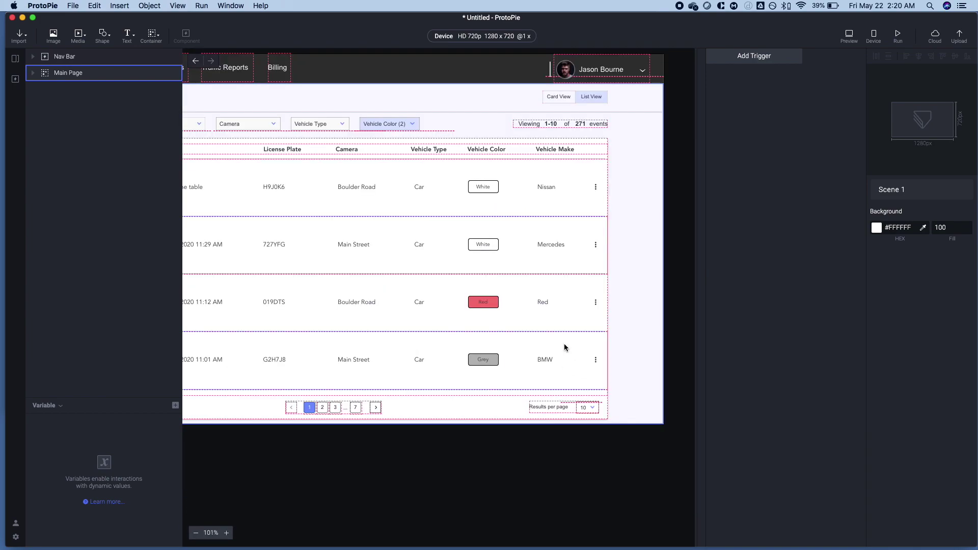
left_click(33, 73)
left_click(97, 317)
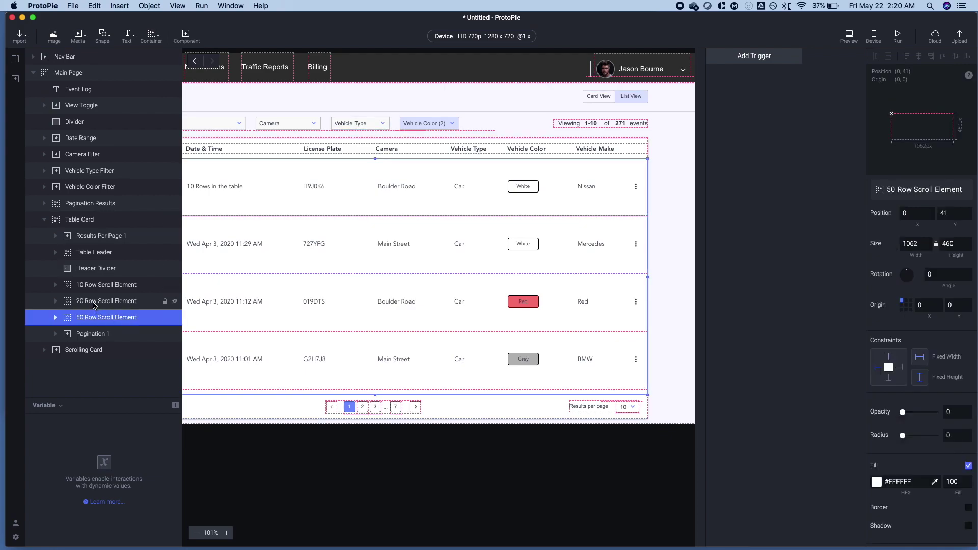
left_click(95, 303, "shift")
left_click(85, 288, "shift")
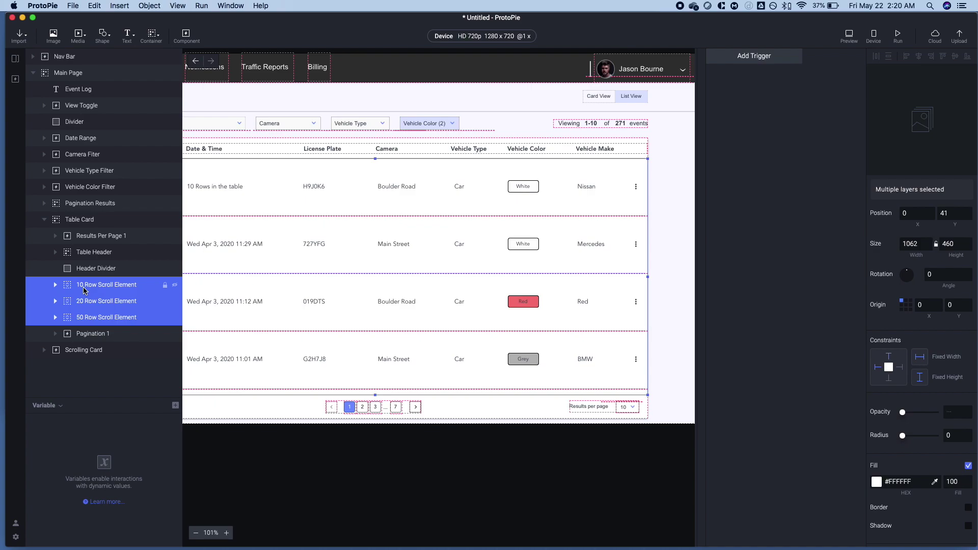
Add Receive triggers and make the first one listen for the 10 Rows message
left_click(84, 288)
left_click(754, 56)
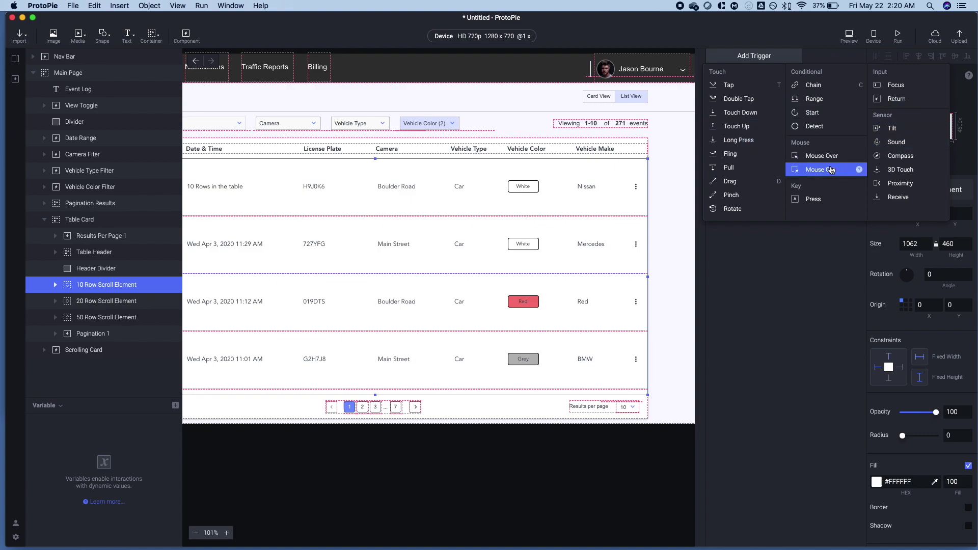
left_click(898, 198)
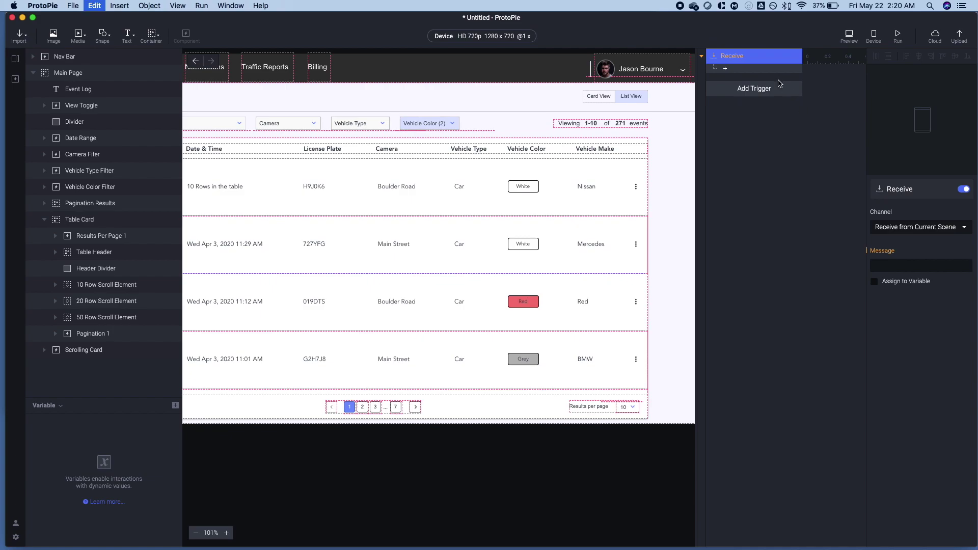
key("super+d")
key("super+d")
left_click(737, 56)
left_click(726, 68)
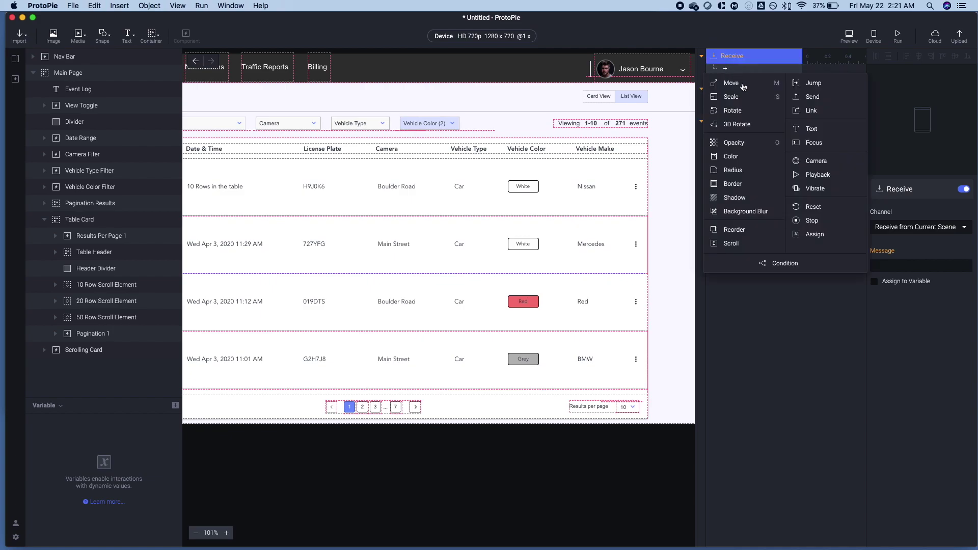
left_click(922, 254)
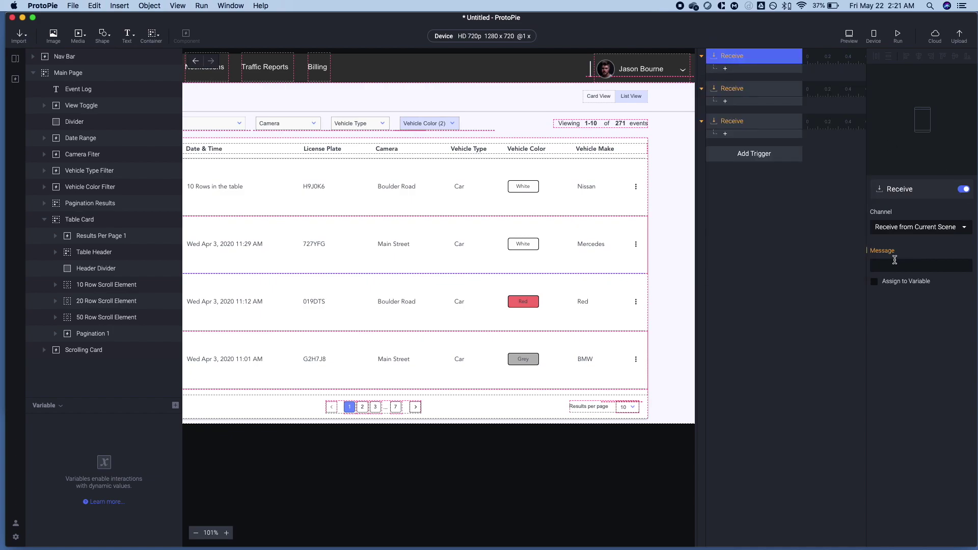
left_click(894, 264)
left_click(897, 332)
Rename the triggers Receive 10 Rows, Receive 20 Rows and Receive 50 Rows
double_click(757, 57)
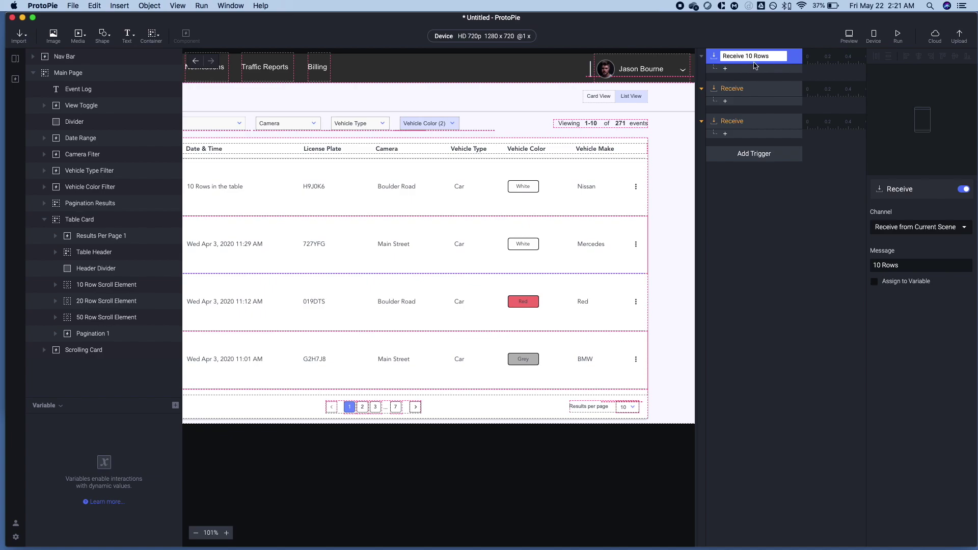
double_click(758, 89)
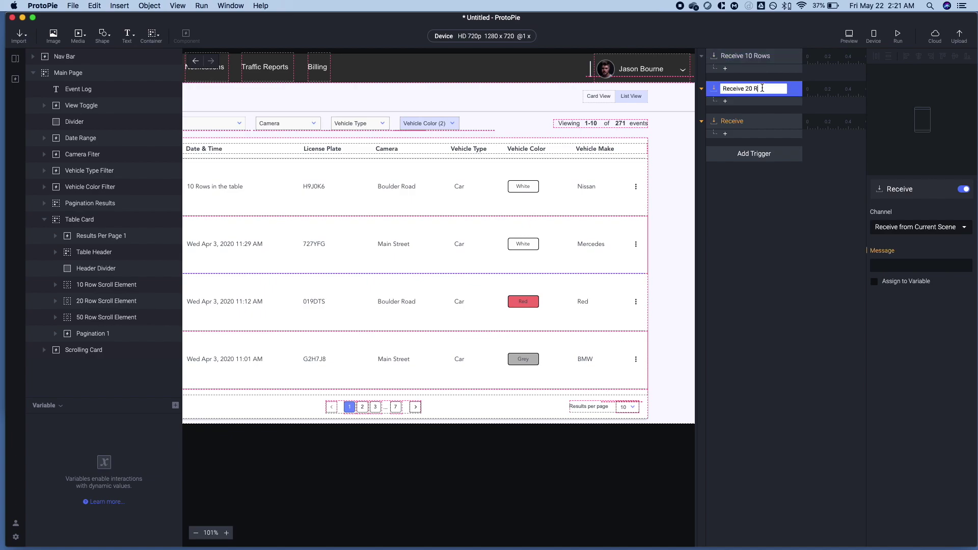
left_click(755, 128)
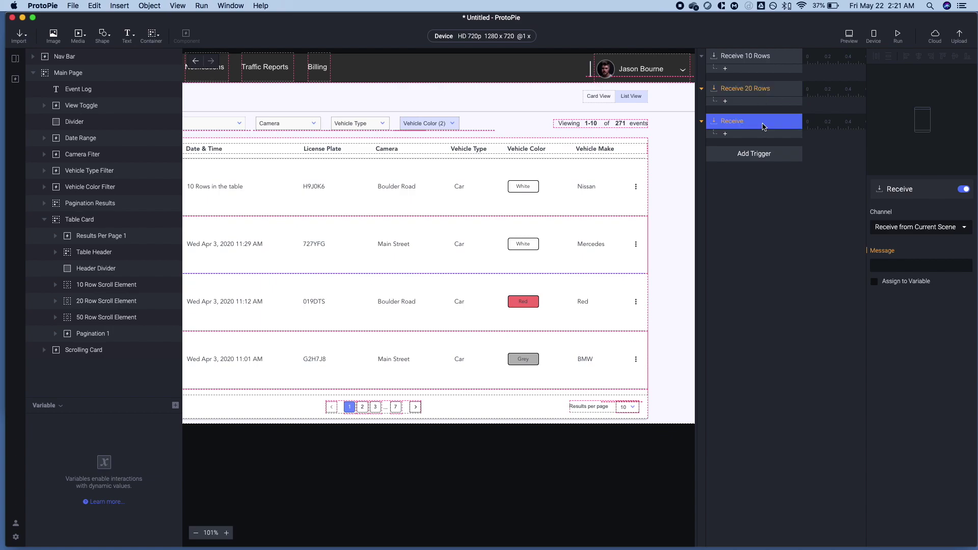
double_click(764, 124)
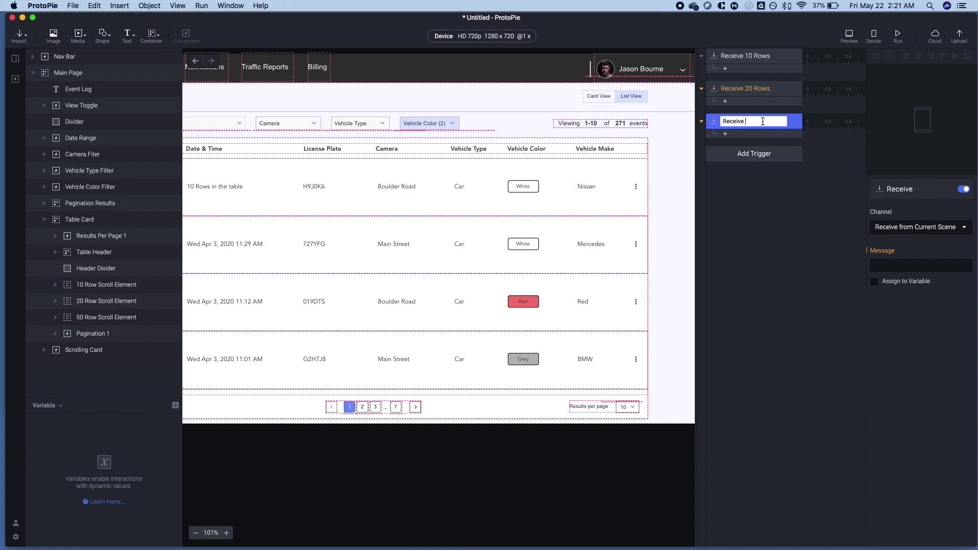
Make Receive 20 Rows listen for 20 Rows and Receive 50 Rows listen for 50 Rows
left_click(760, 88)
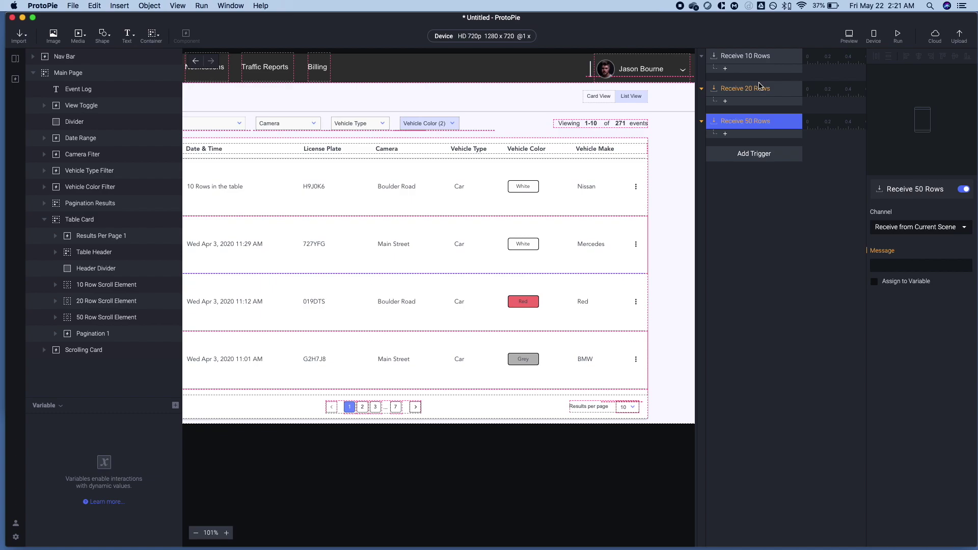
left_click(879, 266)
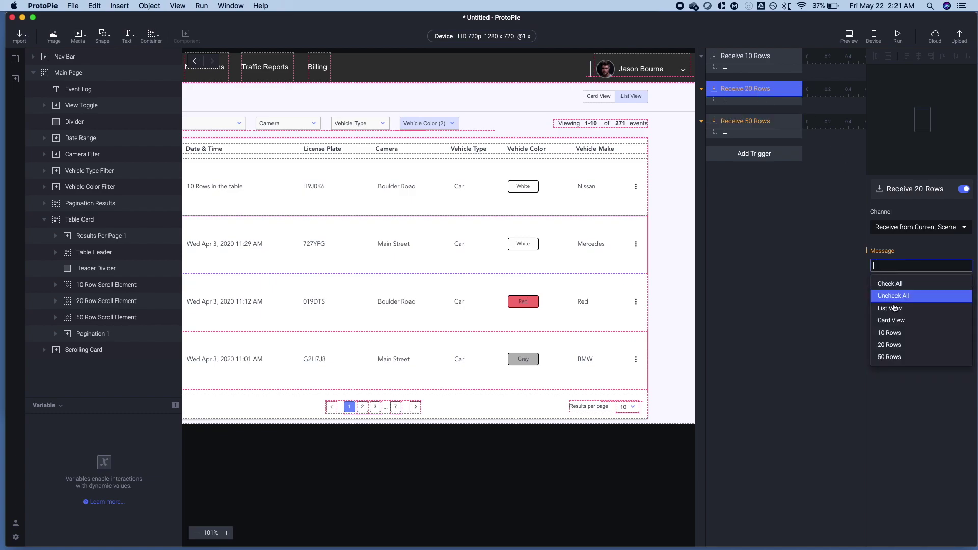
left_click(889, 345)
left_click(751, 137)
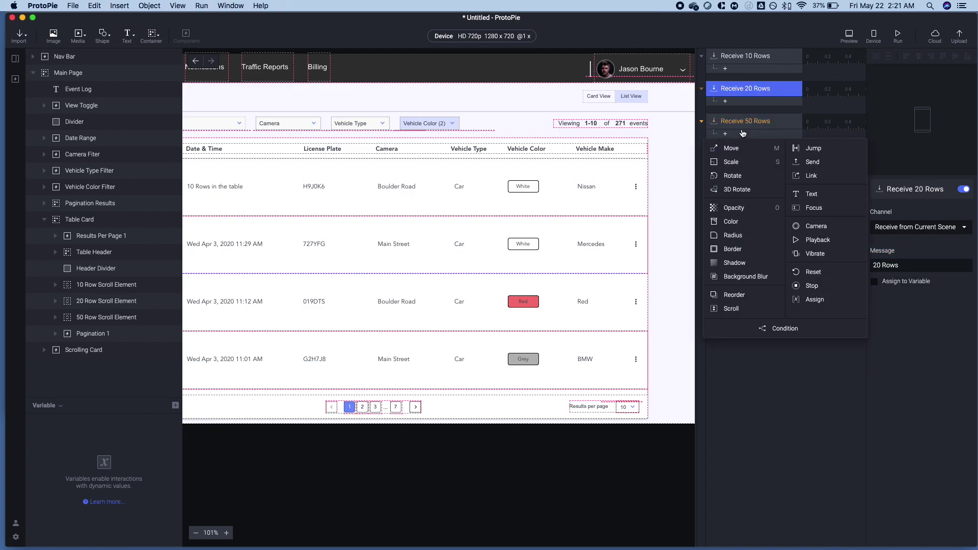
left_click(746, 125)
left_click(747, 125)
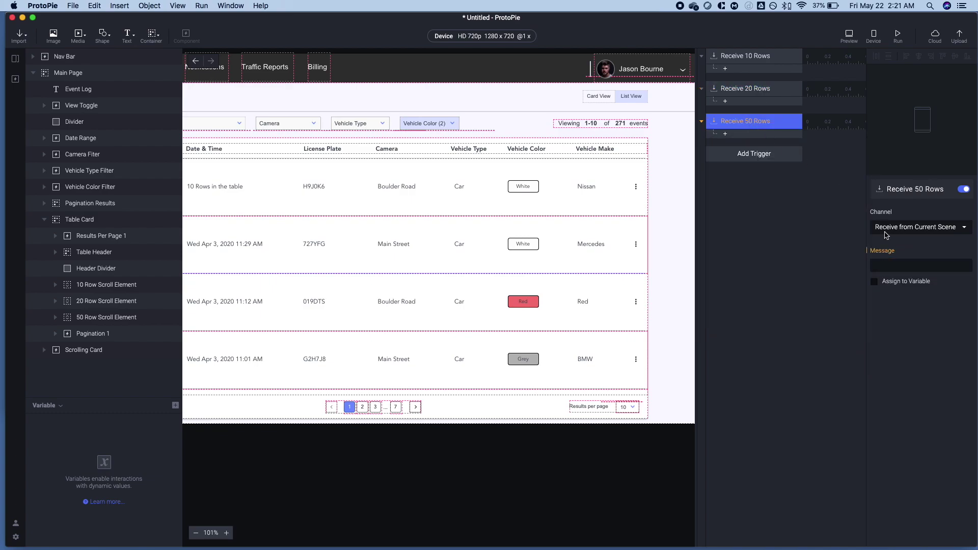
left_click(888, 269)
left_click(890, 345)
left_click(887, 261)
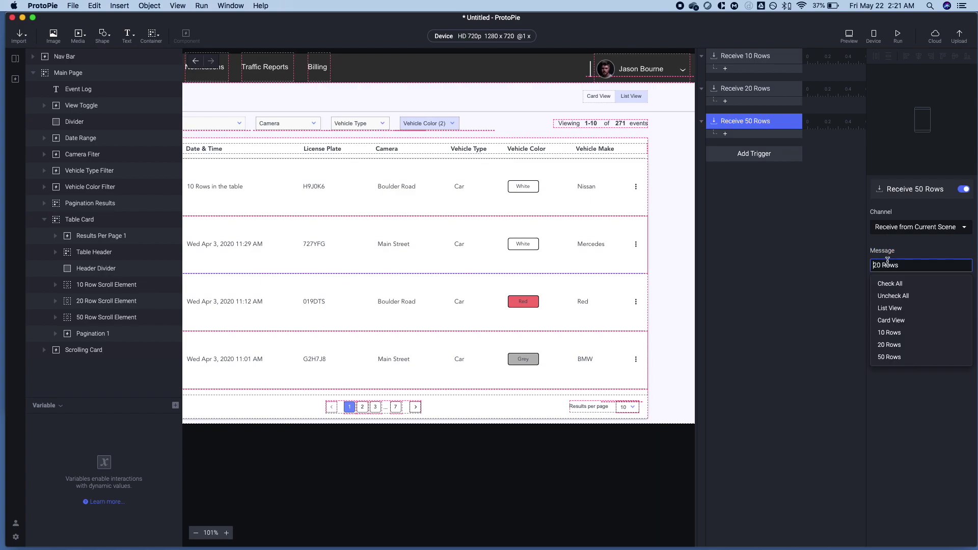
left_click(889, 358)
left_click(591, 127)
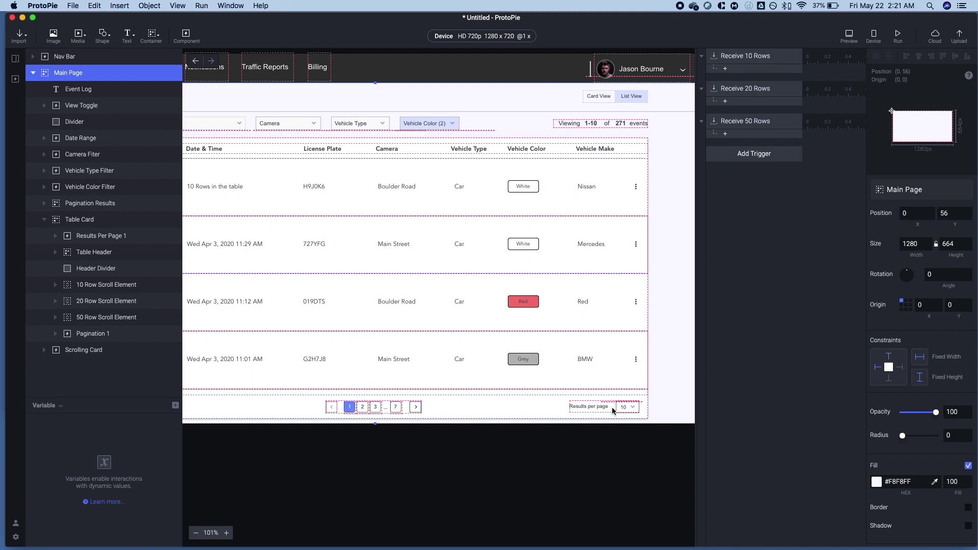
Add three Opacity responses to Receive 10 Rows and confirm the 20 and 50 Row Scroll Elements are at opacity 0
left_click(725, 70)
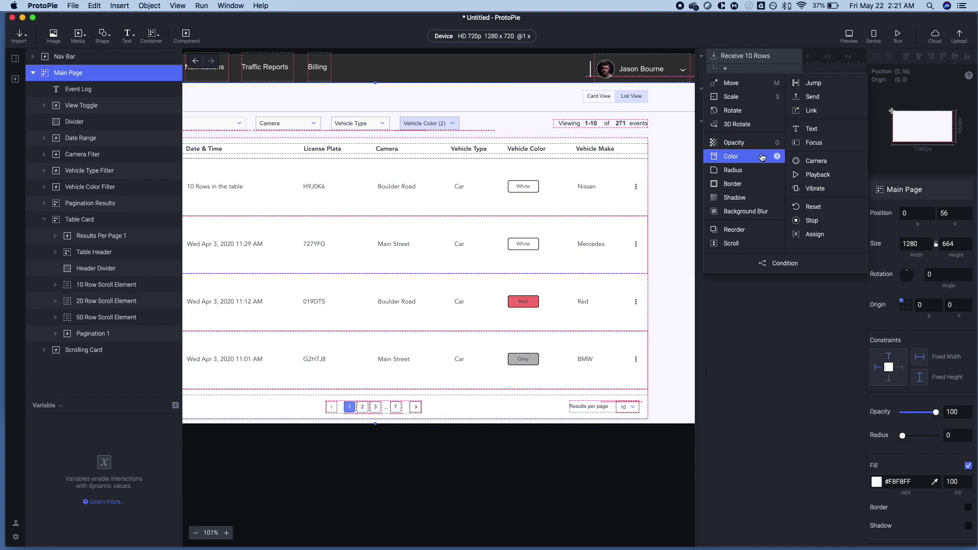
left_click(734, 143)
key("super+d")
key("super+d")
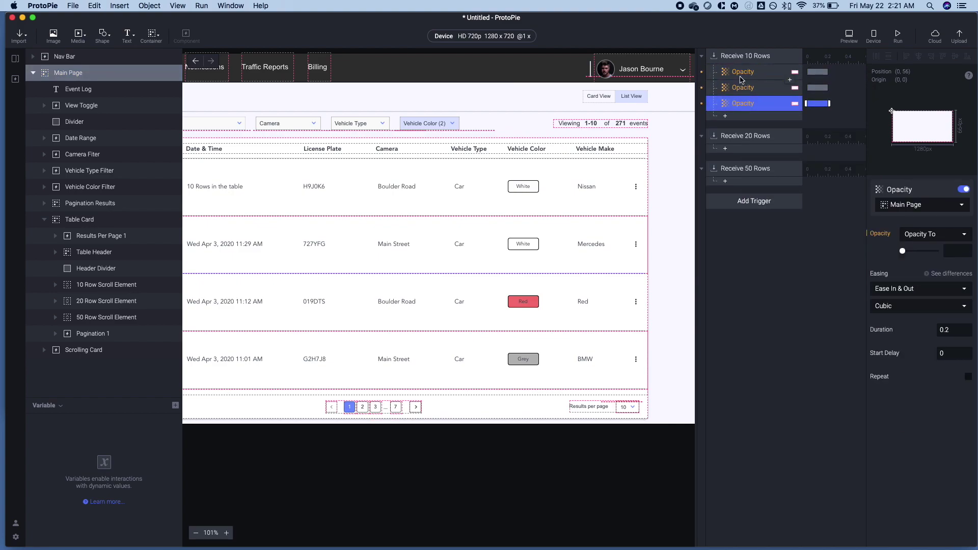
left_click(743, 76)
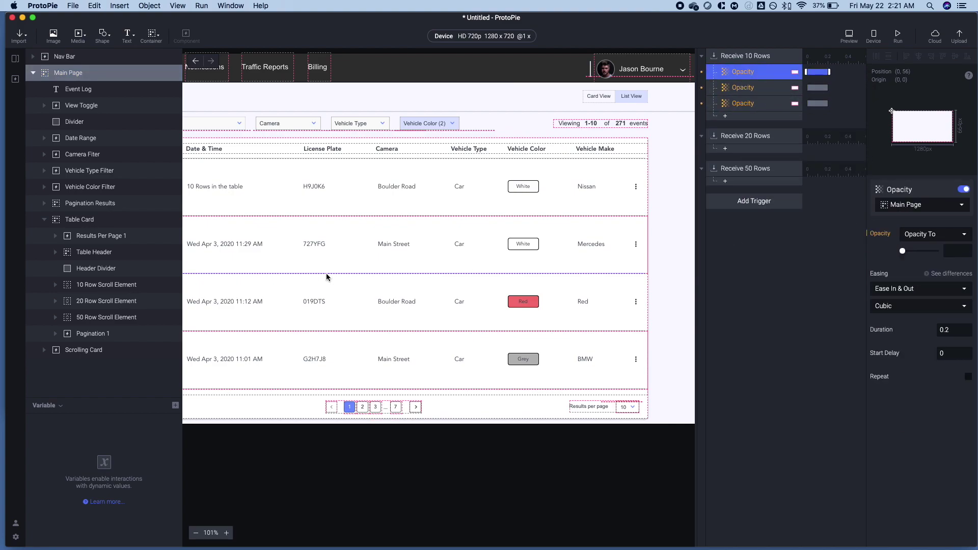
left_click(99, 300)
left_click(105, 317, "shift")
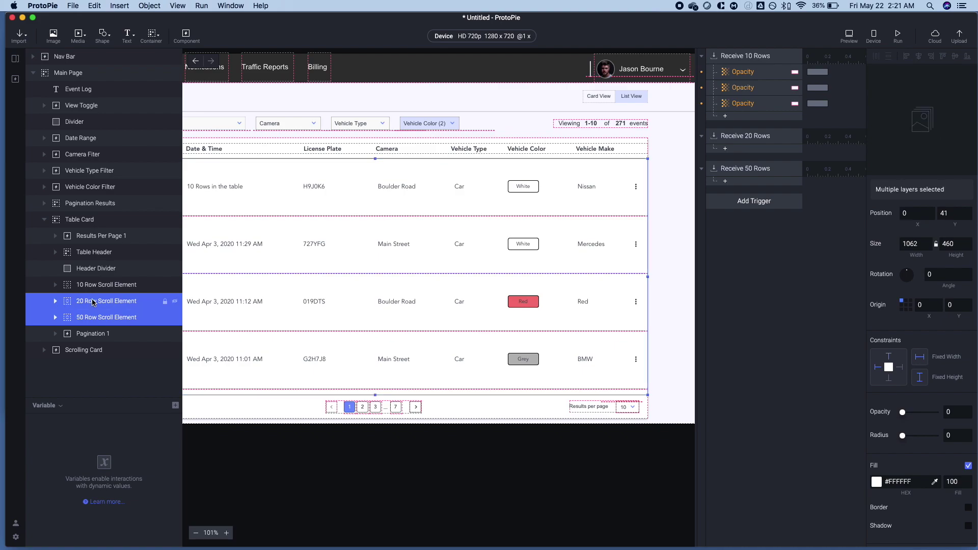
scroll(915, 329, "down", 3)
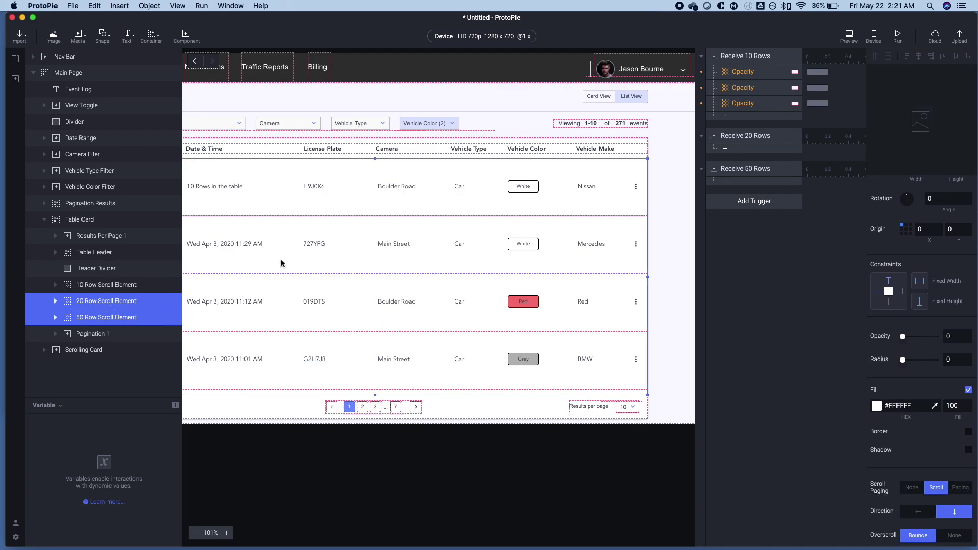
scroll(326, 243, "left", 5)
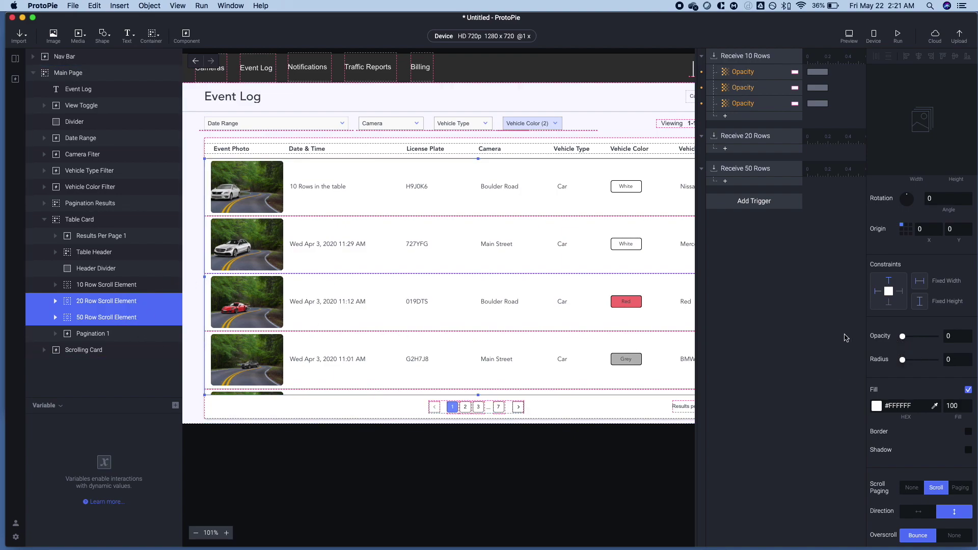
left_click(128, 285)
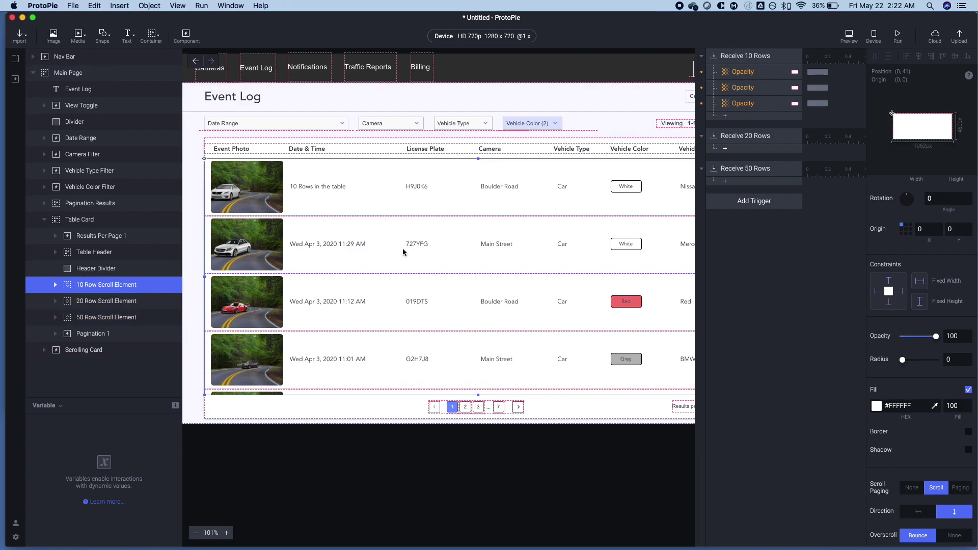
scroll(402, 252, "right", 2)
left_click(764, 75)
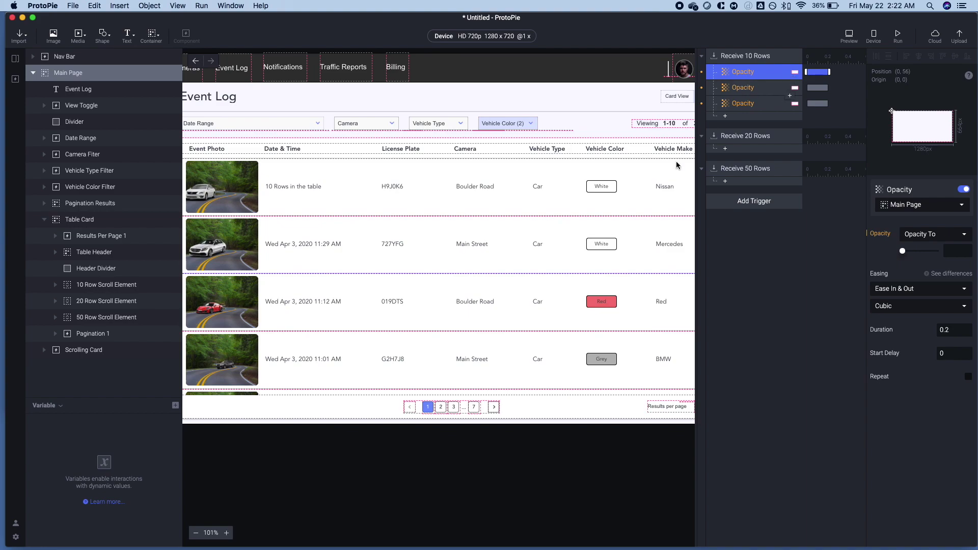
Target the first two Opacity responses at the 10 Row and 20 Row Scroll Elements
left_click(911, 210)
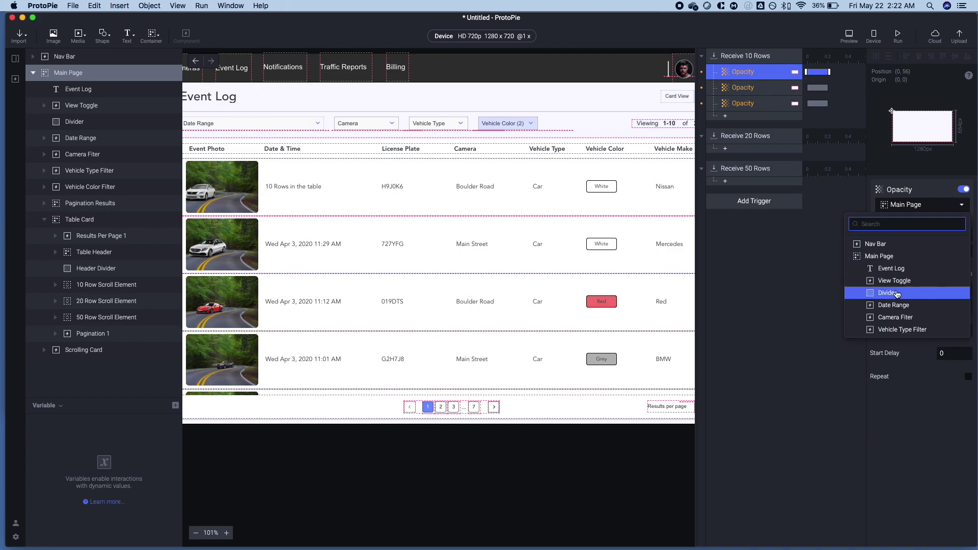
type("10 roww")
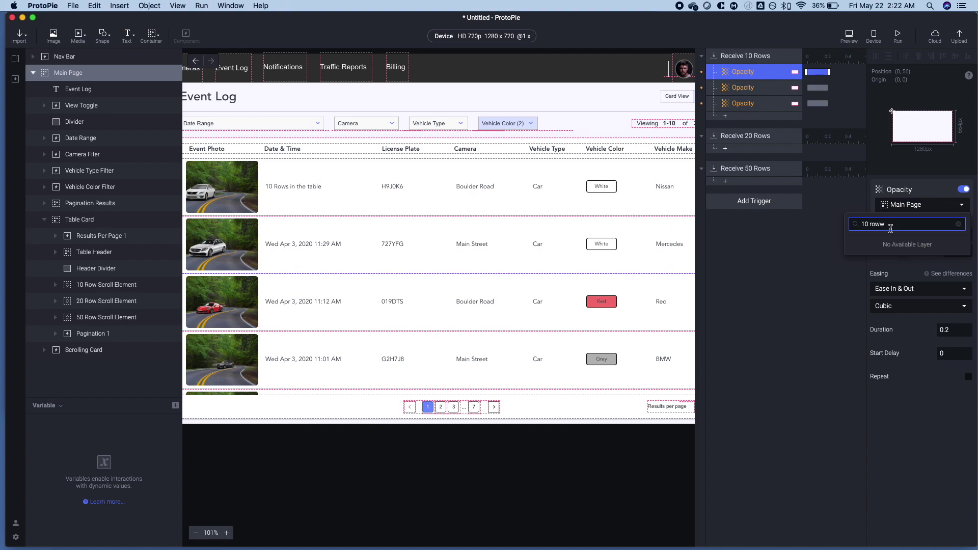
key("BackSpace")
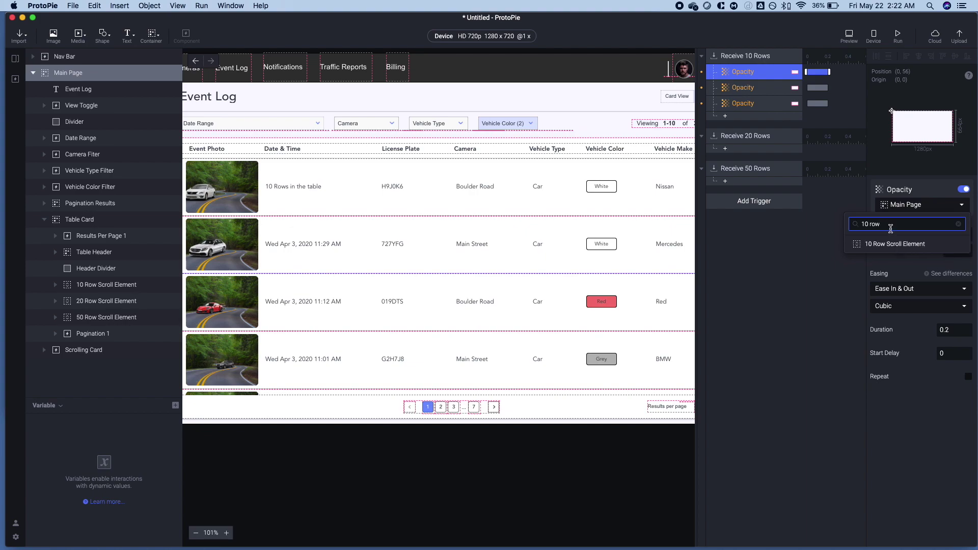
left_click(886, 247)
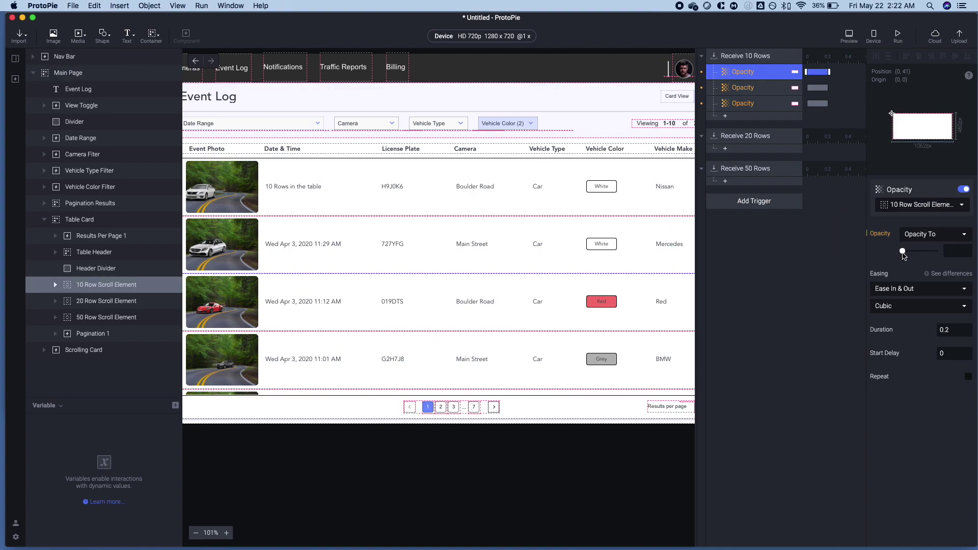
left_click_drag(756, 94, 767, 112)
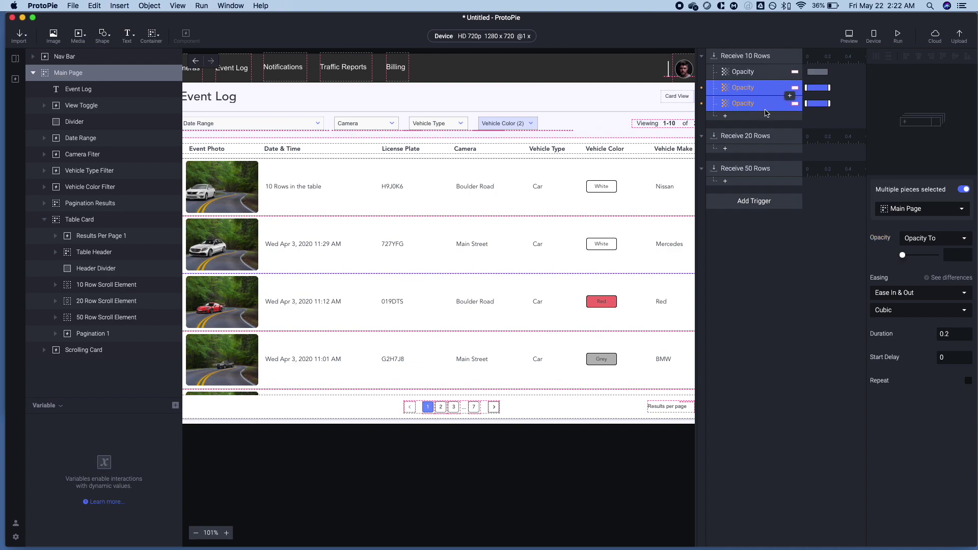
left_click(785, 95)
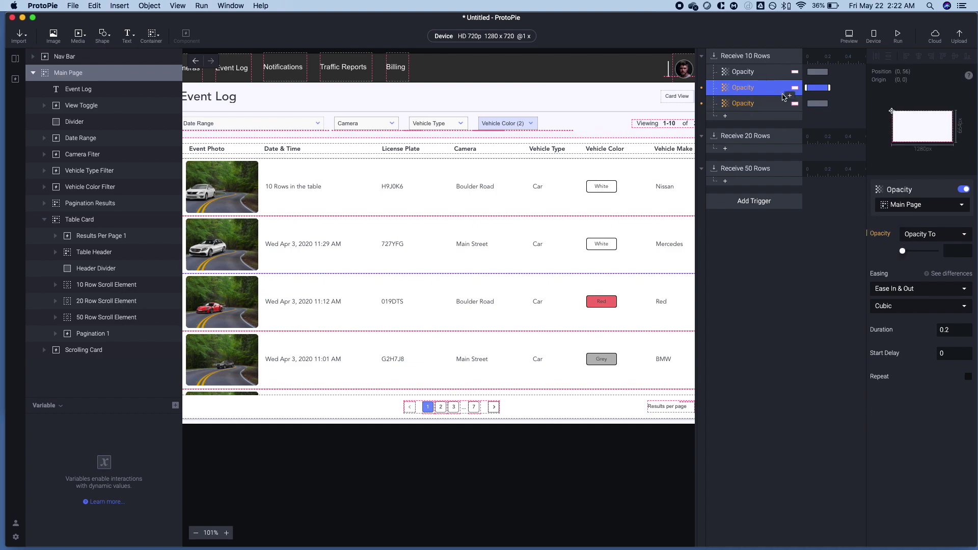
left_click(909, 206)
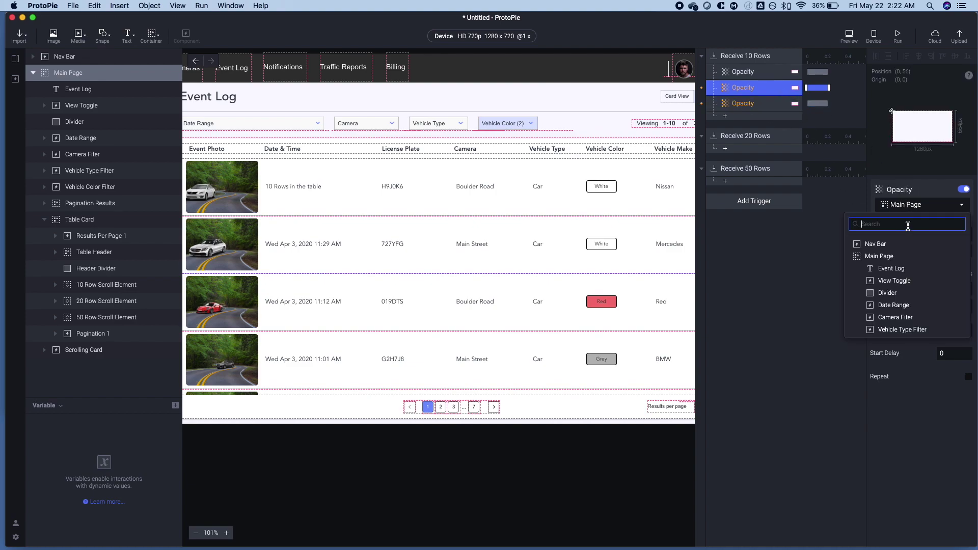
type("20")
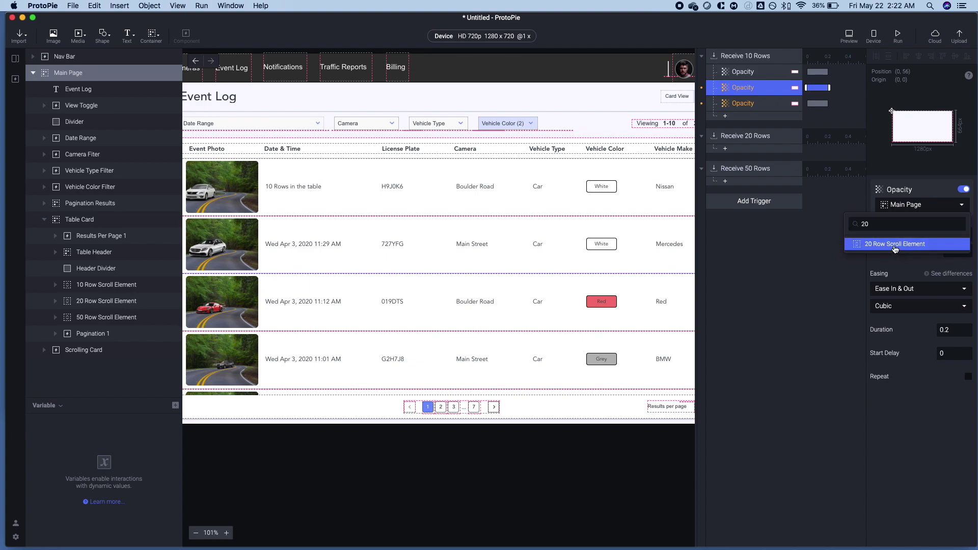
left_click(895, 244)
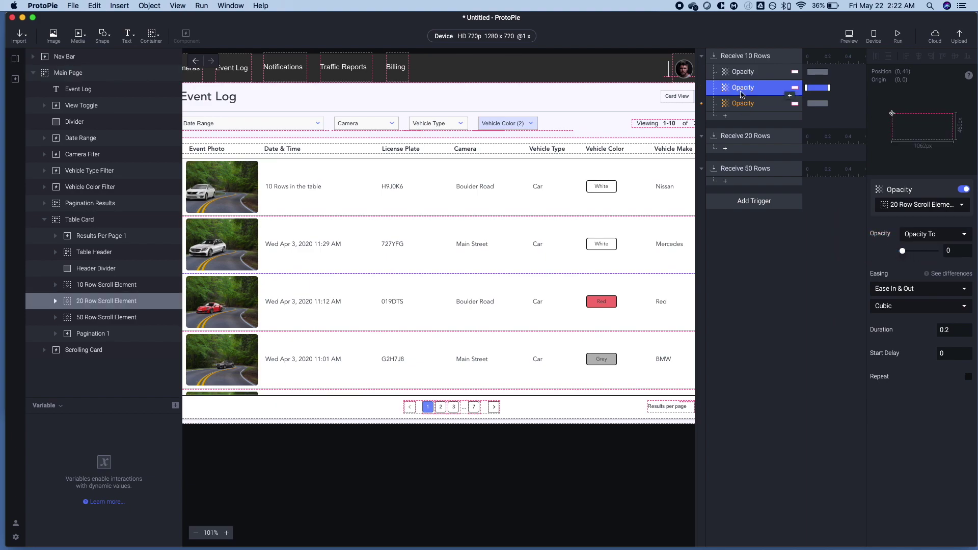
Target the third Opacity response at the 50 Row Scroll Element and add a Reorder response
left_click(750, 104)
left_click(902, 206)
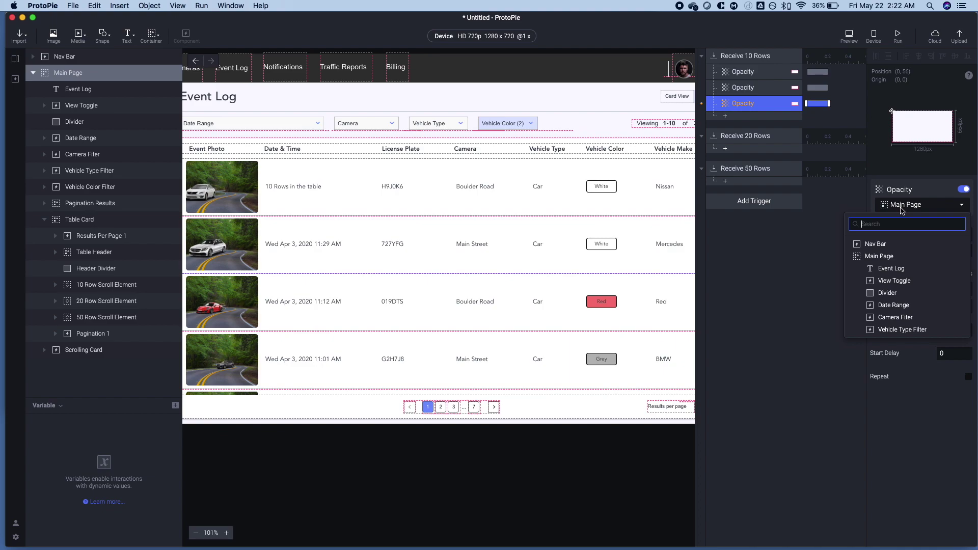
type("50")
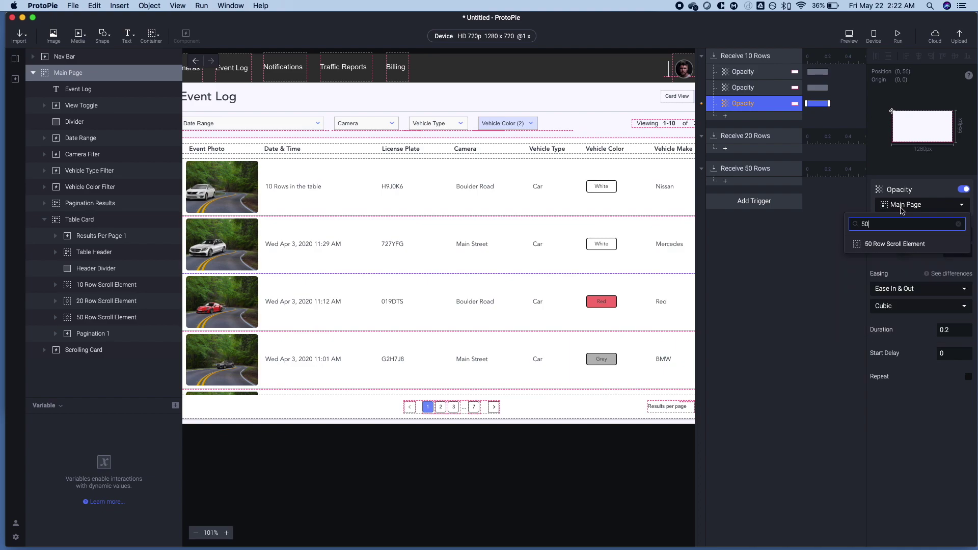
left_click(898, 241)
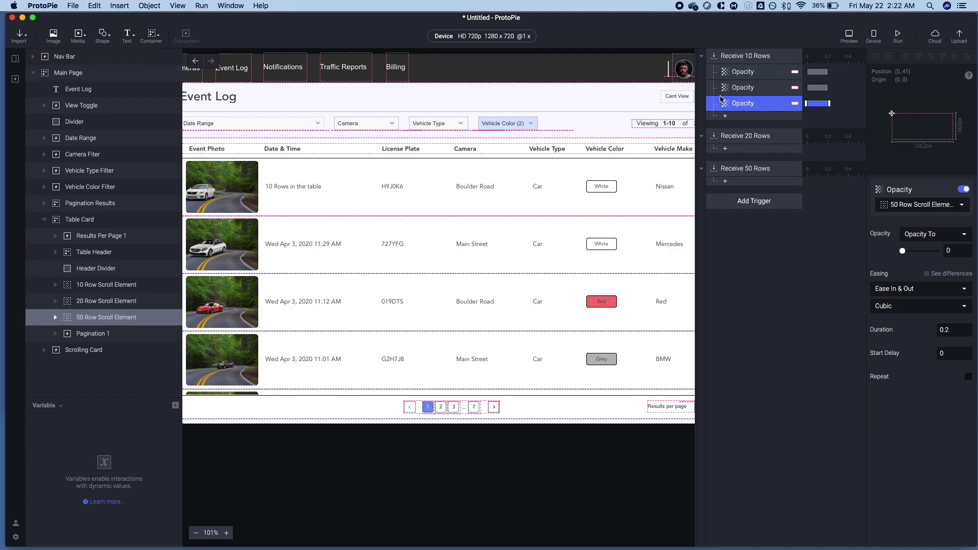
left_click(725, 116)
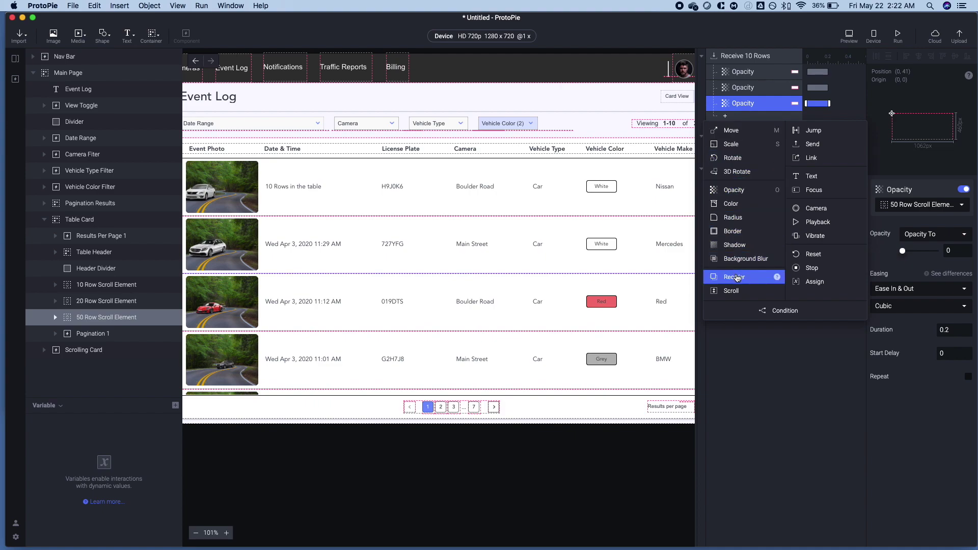
left_click(738, 278)
Move the Reorder response to the top and aim it at the 10 Row Scroll Element
left_click_drag(737, 122, 737, 73)
left_click(901, 209)
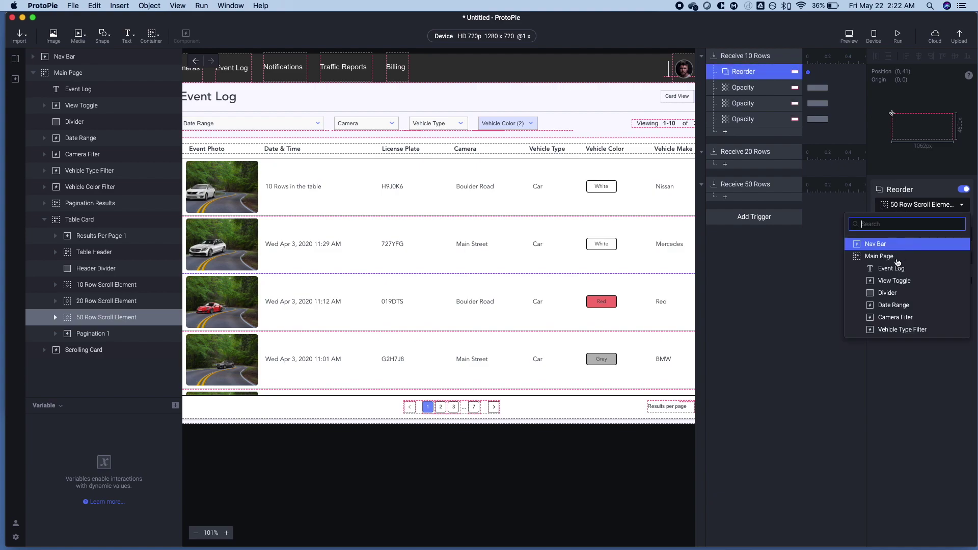
type("10 r")
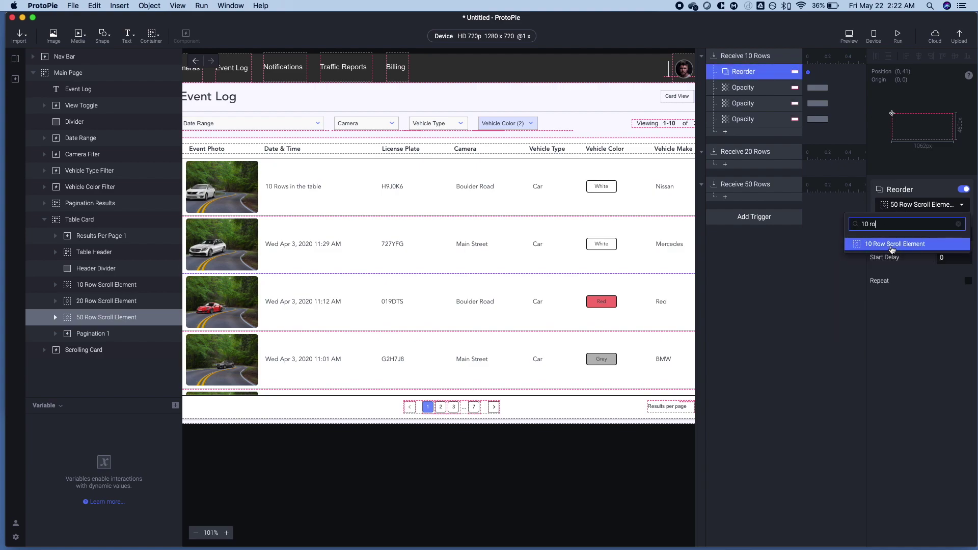
type("o")
left_click(867, 247)
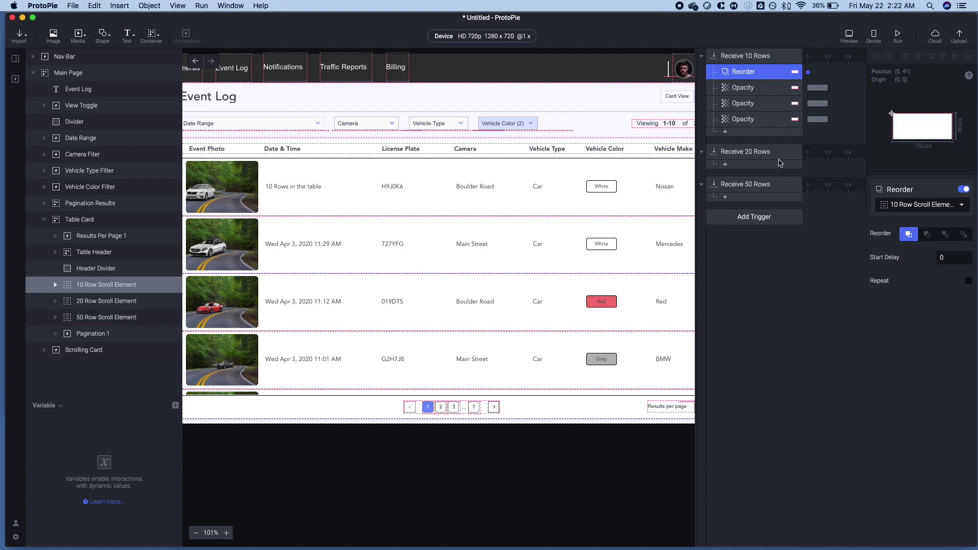
Add a Text response that sets the viewing label's content to 1-10
left_click(726, 132)
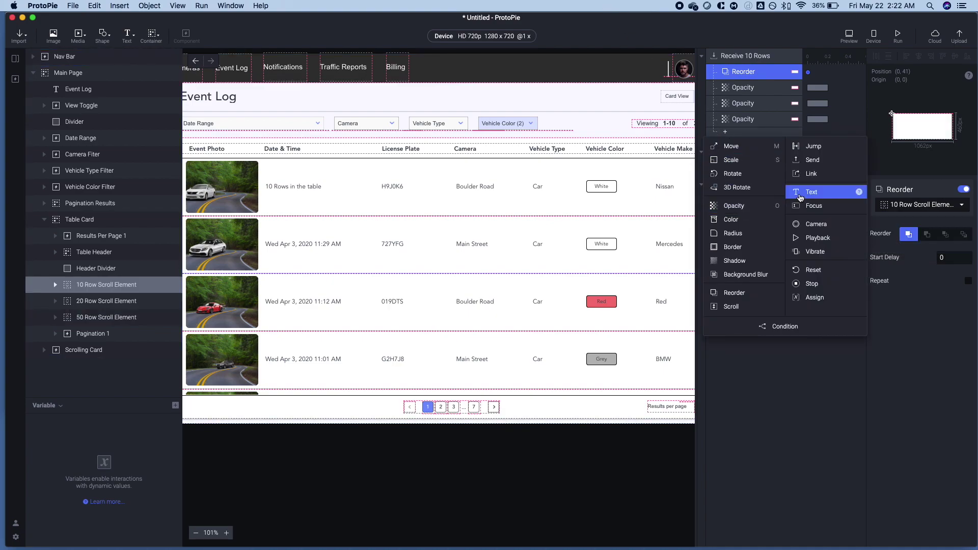
left_click(800, 193)
left_click(897, 205)
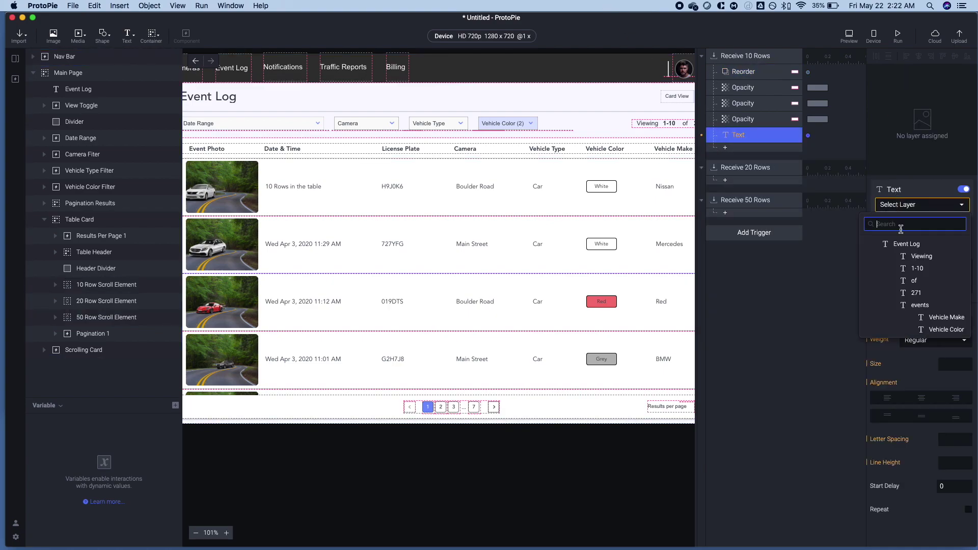
left_click(927, 271)
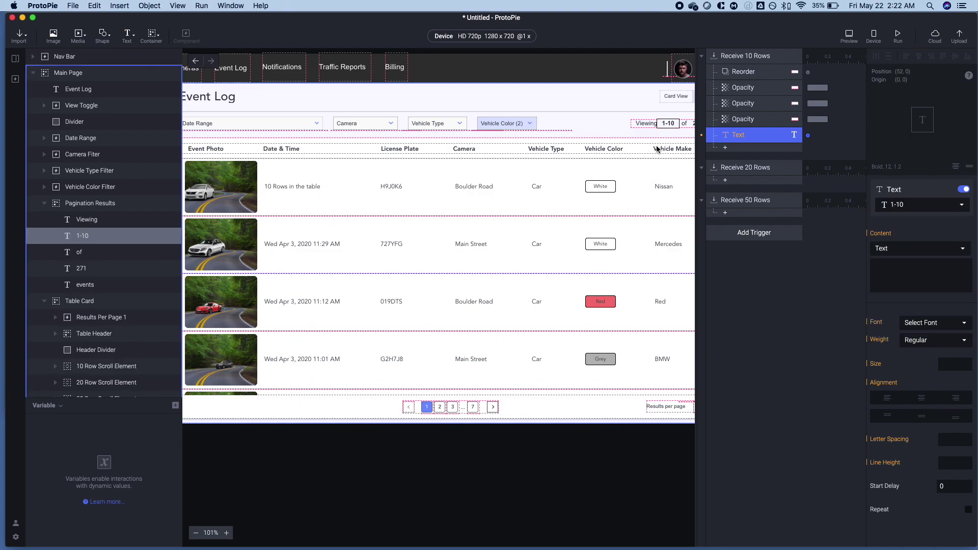
scroll(663, 127, "right", 3)
left_click(893, 268)
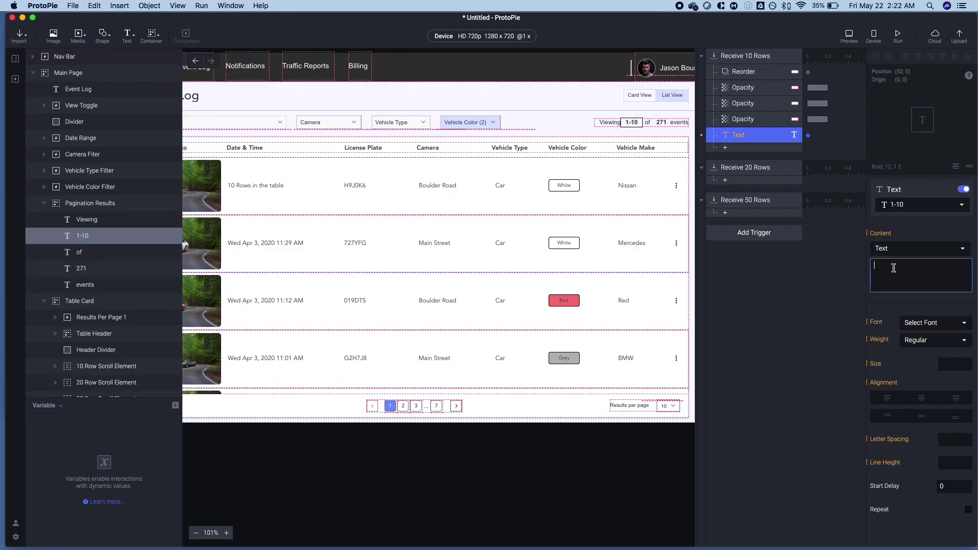
type("1-10")
key("Tab")
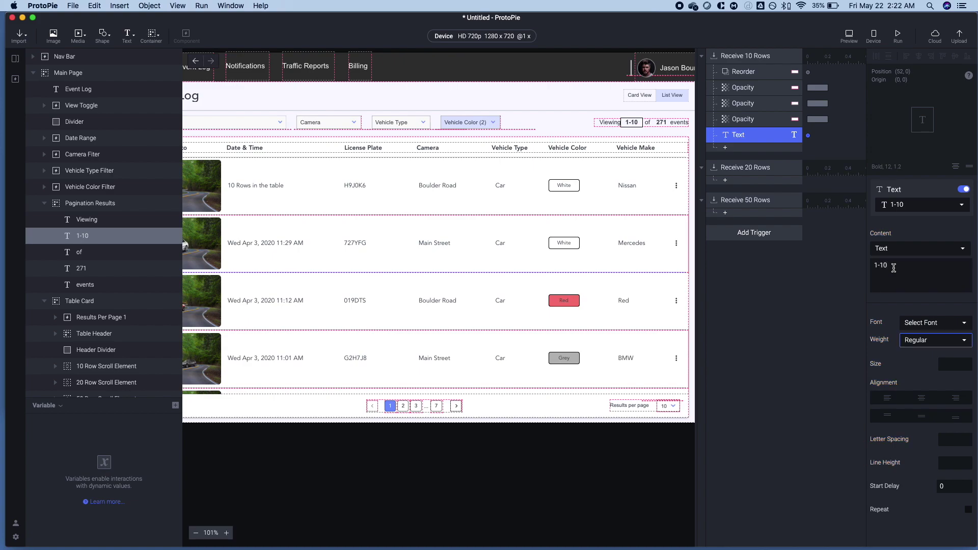
Review the Opacity, Reorder and Text responses under Receive 10 Rows
left_click(739, 119)
left_click(735, 104, "shift")
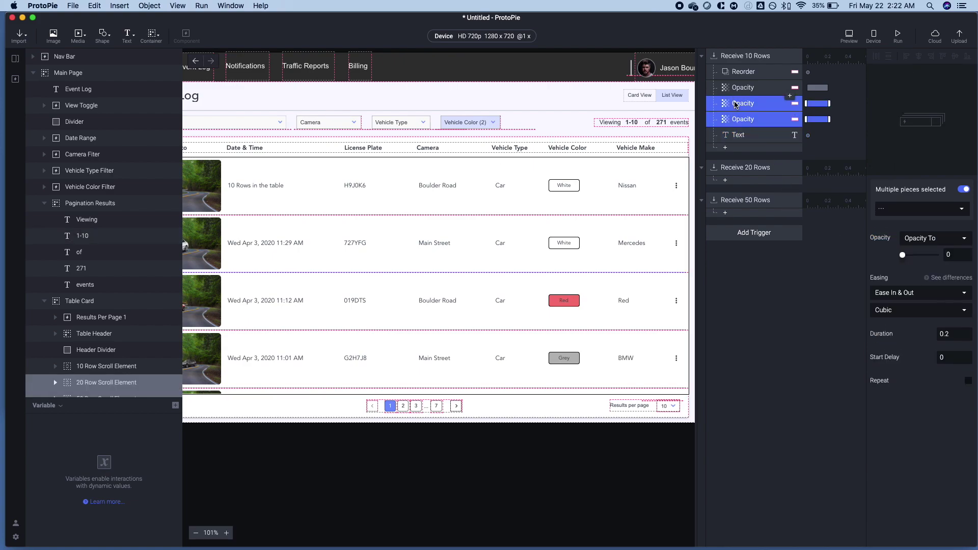
scroll(89, 356, "down", 2)
left_click(89, 357, "shift")
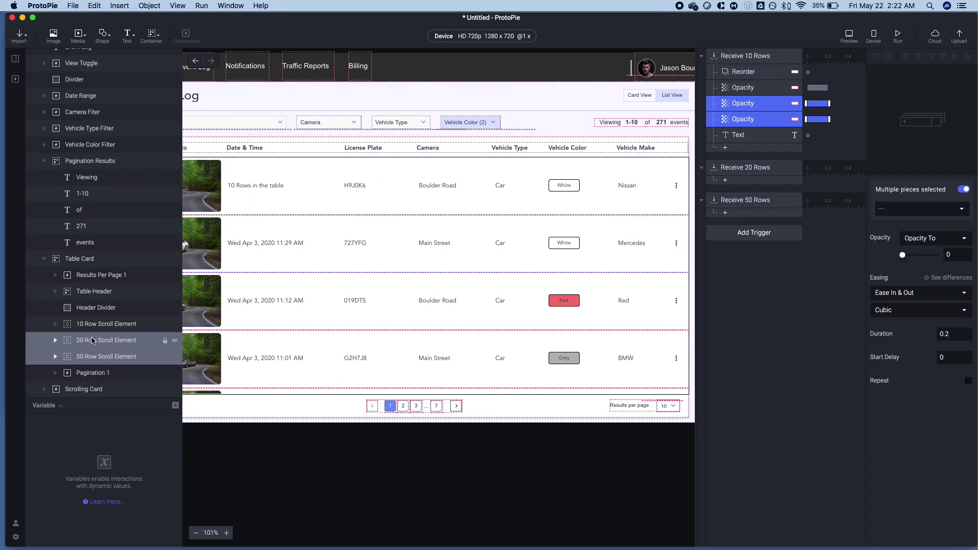
left_click(744, 87)
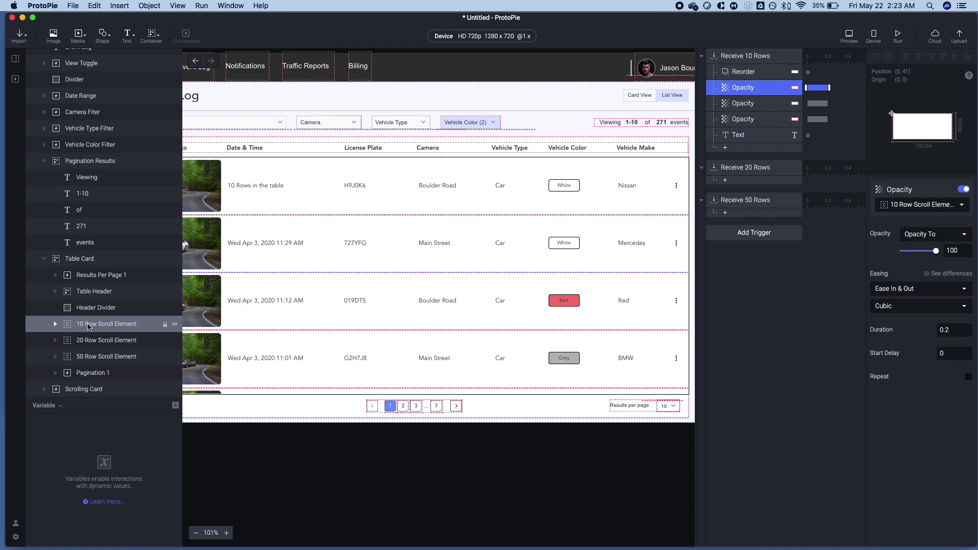
left_click(739, 74)
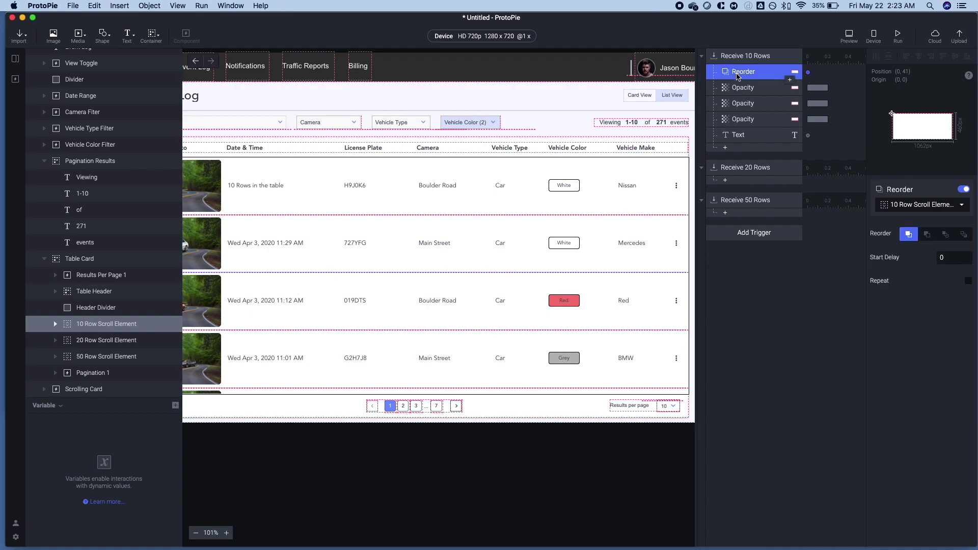
left_click(734, 138)
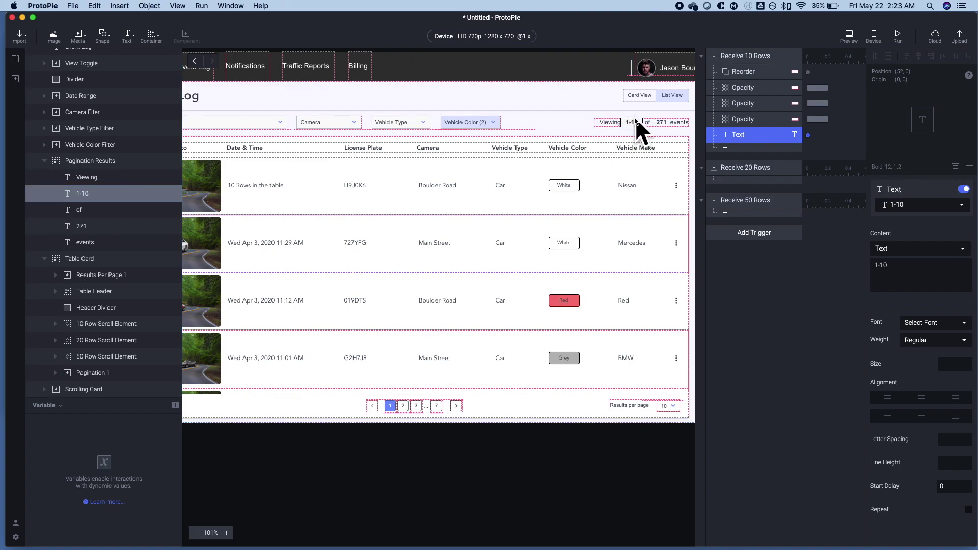
left_click(744, 73, "shift")
Paste the Receive 10 Rows responses into Receive 20 Rows and edit the label to 1-20
key("cmd+c")
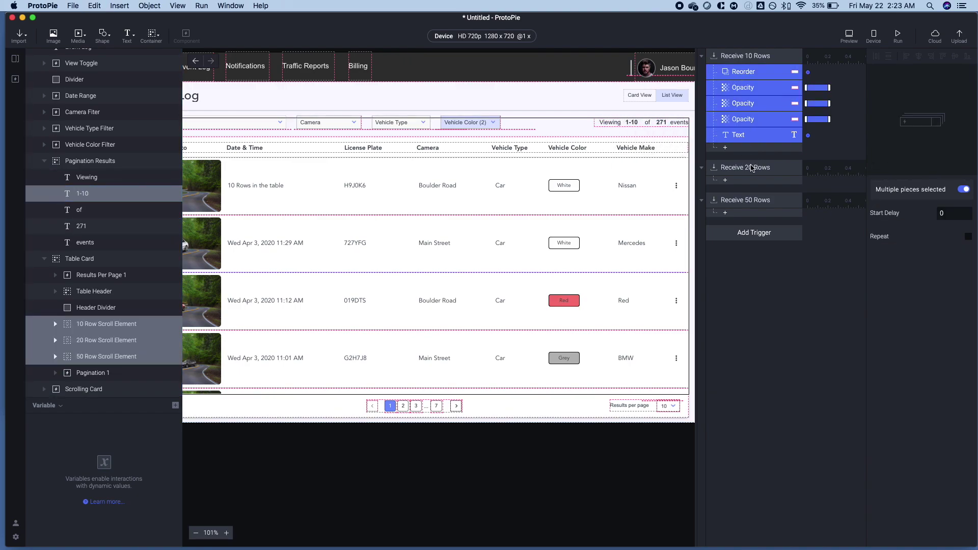
left_click(747, 168)
key("cmd+v")
left_click(749, 246)
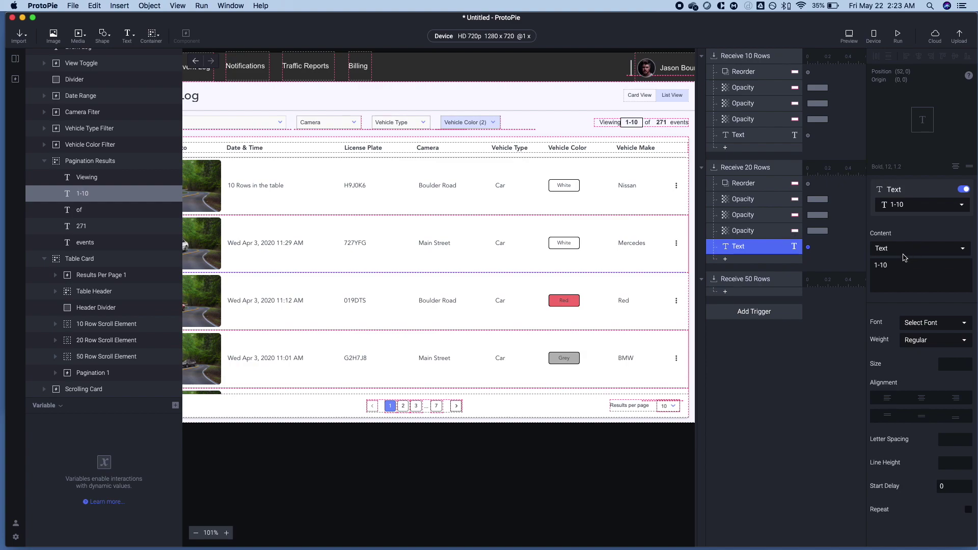
left_click(896, 262)
Under Receive 20 Rows, set the 20-row list opacity to 100 and the 10-row list to 0
left_click(743, 230)
left_click(743, 215)
type("100")
key("Return")
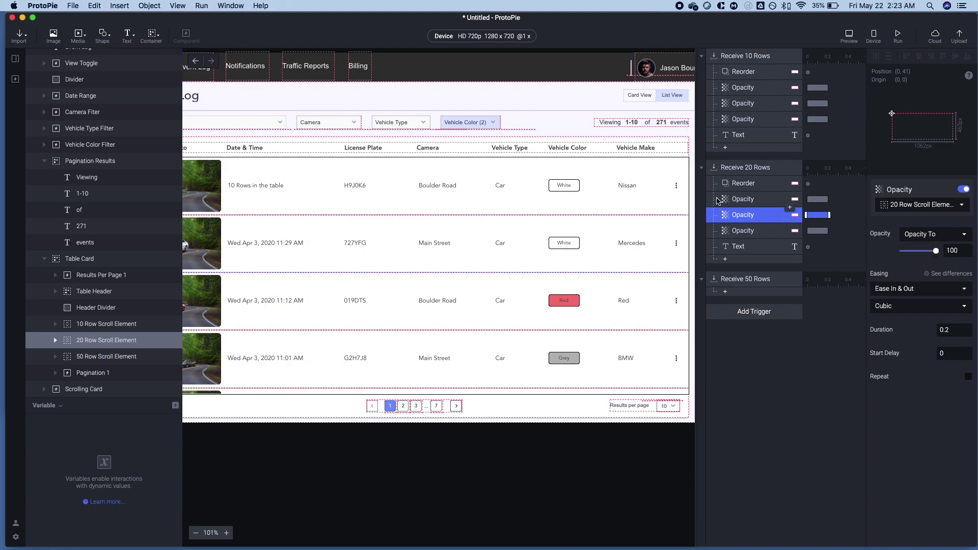
left_click(734, 198)
left_click_drag(927, 253, 813, 238)
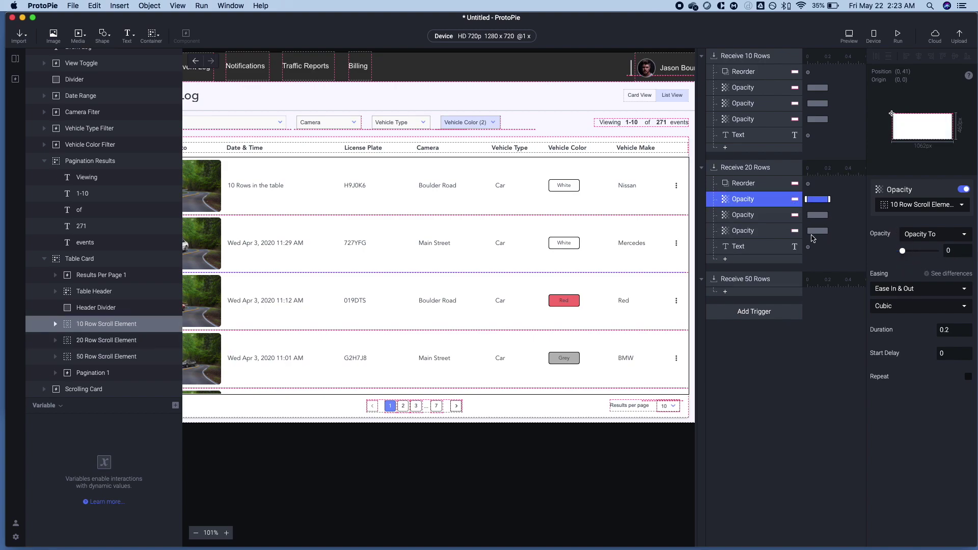
Retarget the Receive 20 Rows Reorder response to the 20 Row Scroll Element
left_click(757, 185)
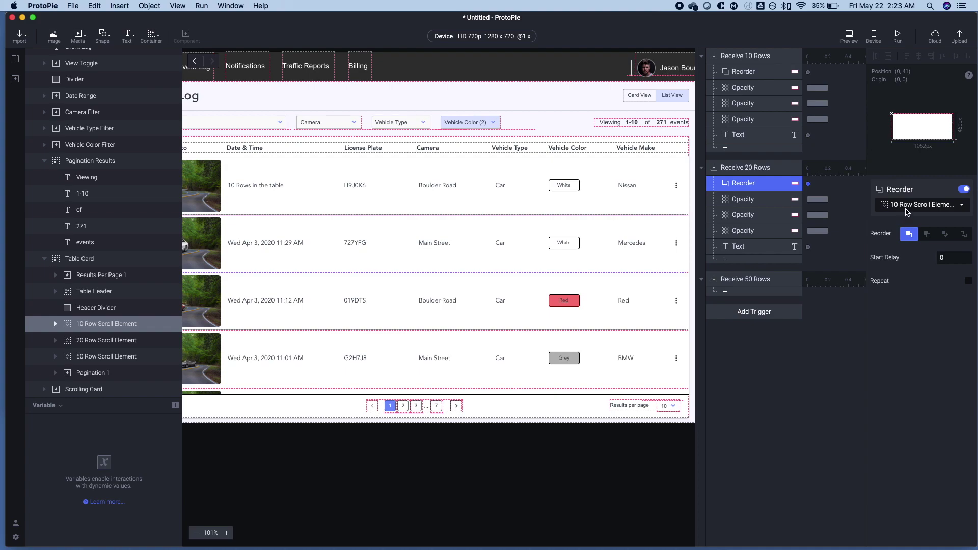
left_click(907, 209)
type("20")
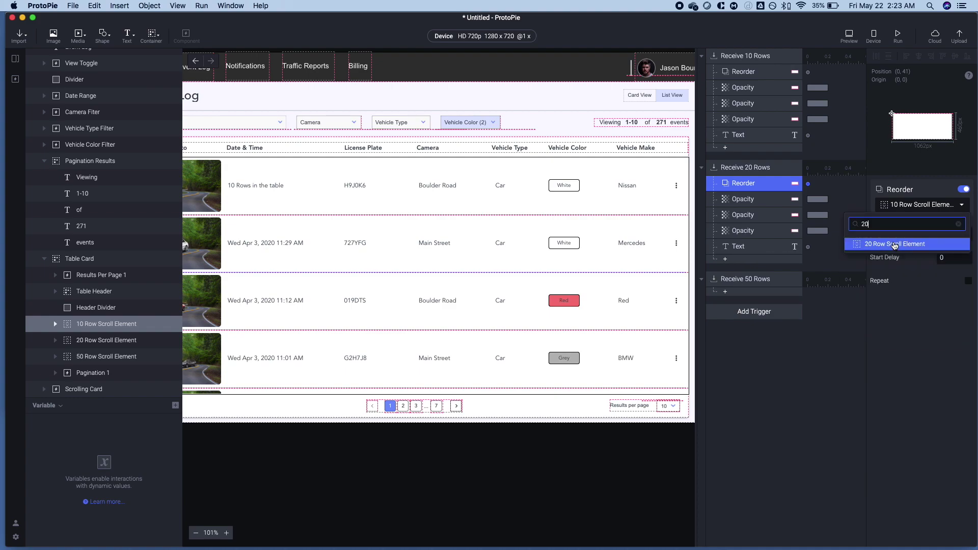
left_click(895, 245)
Copy the Receive 20 Rows responses into Receive 50 Rows and reorder the 50 Row Scroll Element instead
left_click(745, 247, "shift")
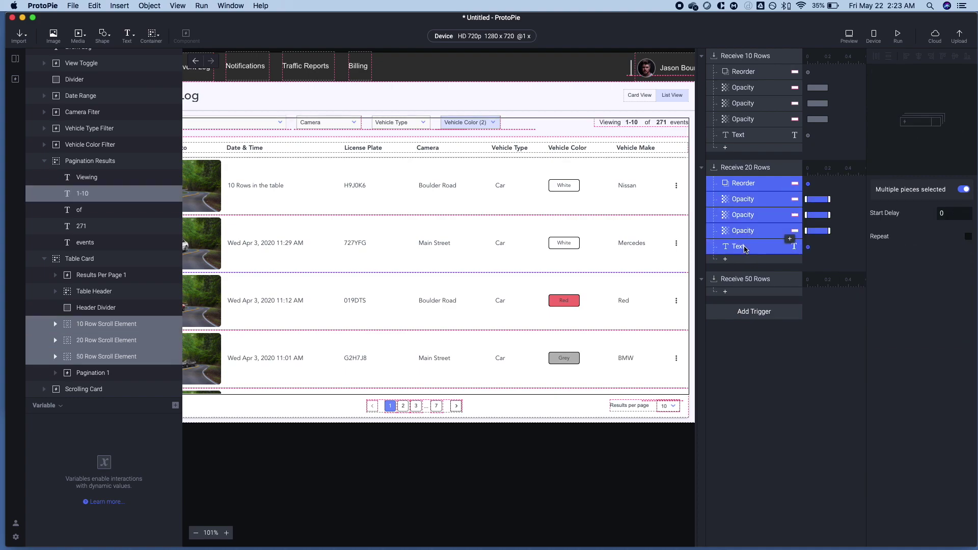
key("super+c")
left_click(747, 279)
key("super+v")
left_click(753, 296)
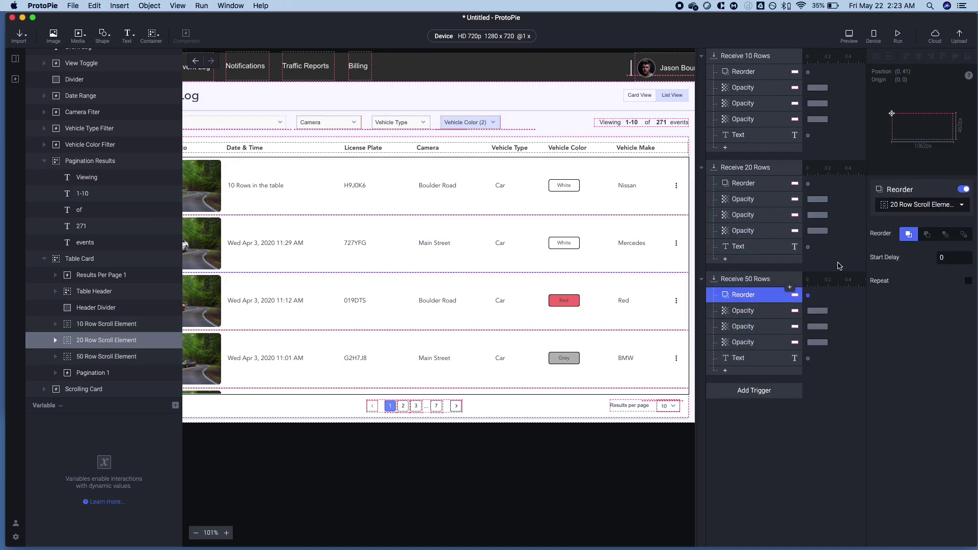
left_click(907, 207)
type("50")
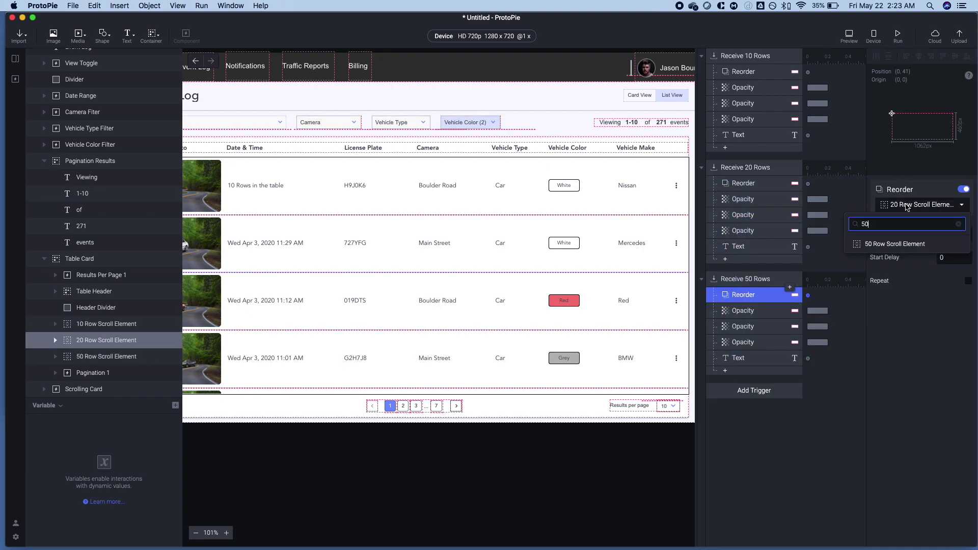
left_click(895, 245)
Make the 50-row list fully opaque and set the Receive 50 Rows label to 1-50
left_click(796, 313)
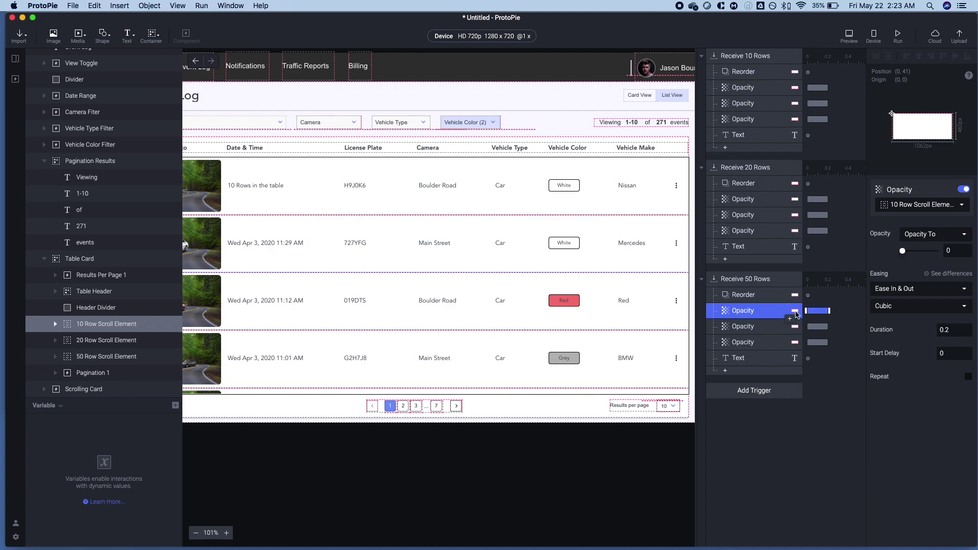
left_click(777, 332)
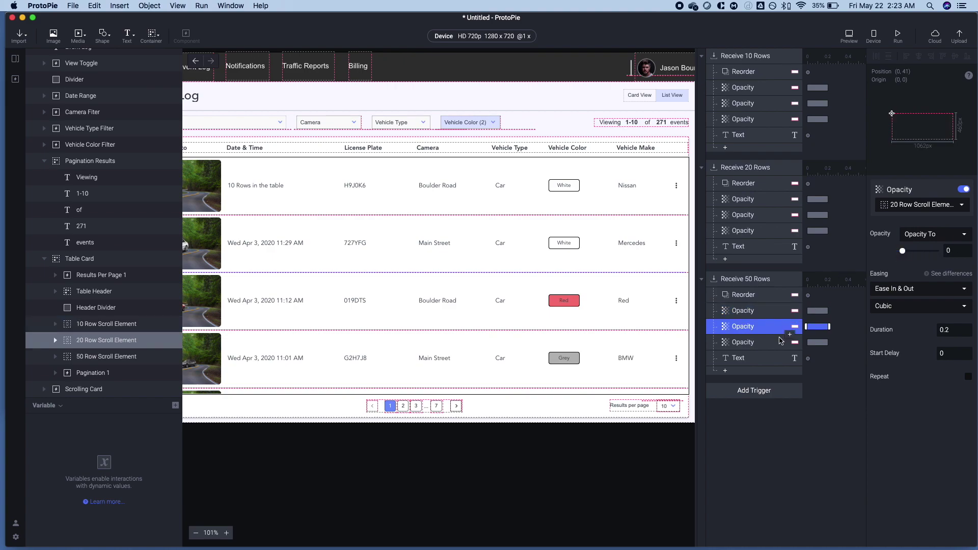
left_click(783, 341)
left_click_drag(901, 248, 976, 254)
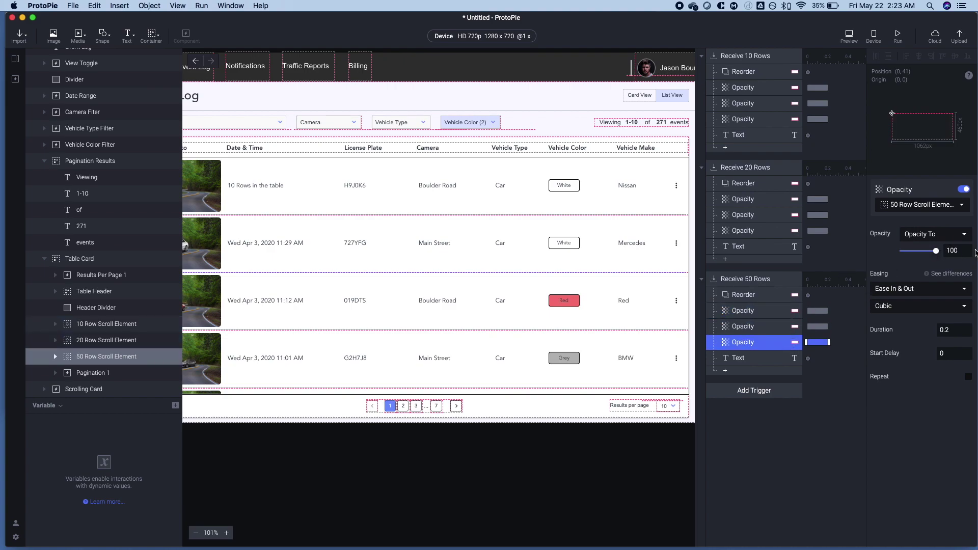
left_click(754, 359)
left_click(886, 267)
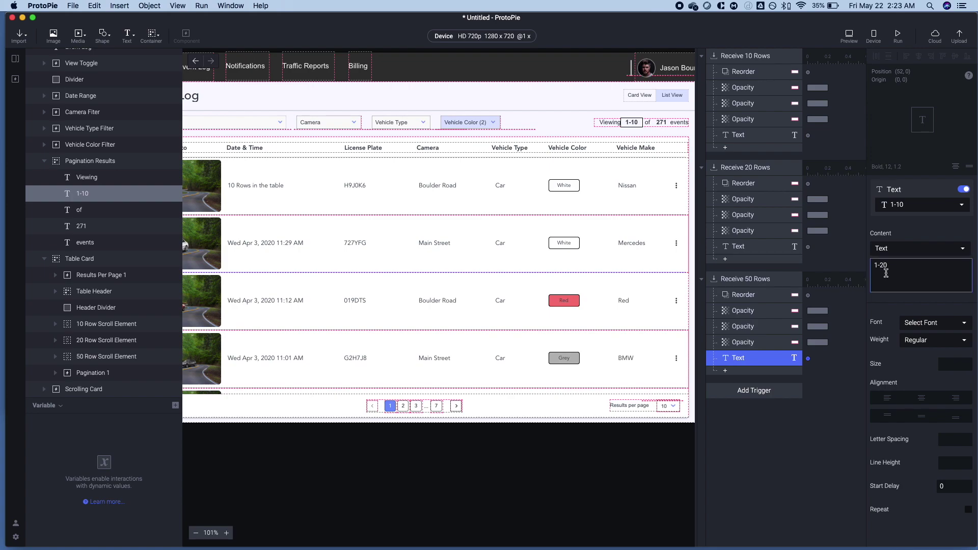
key("Tab")
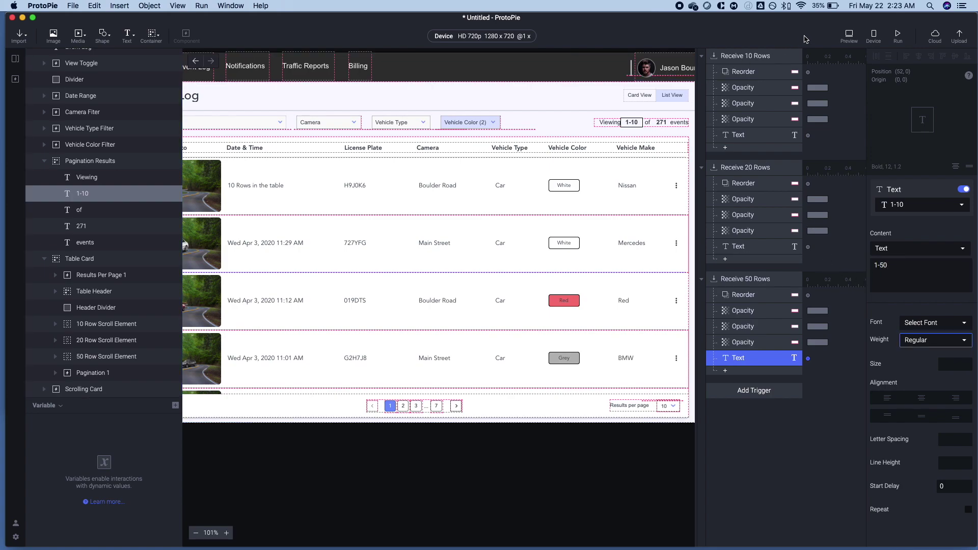
left_click(850, 36)
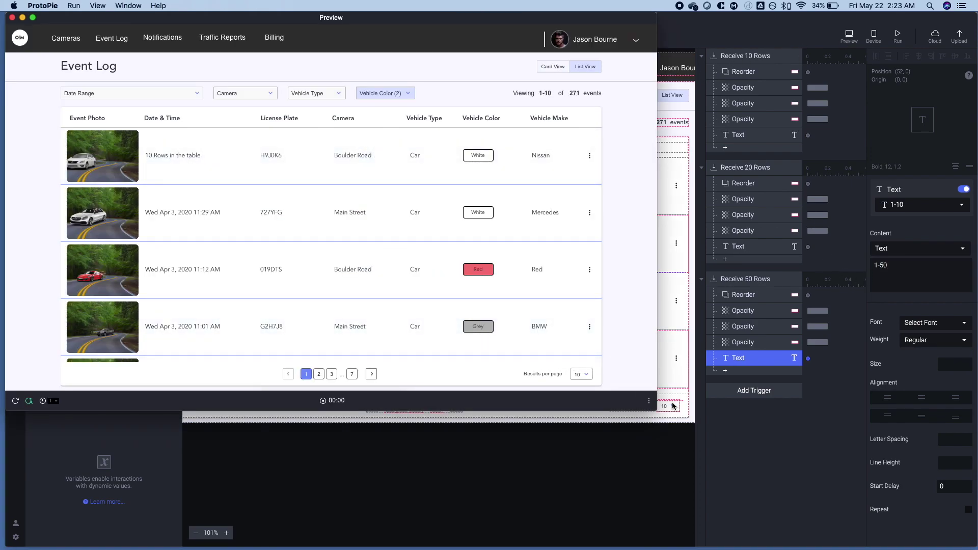
key("super+0")
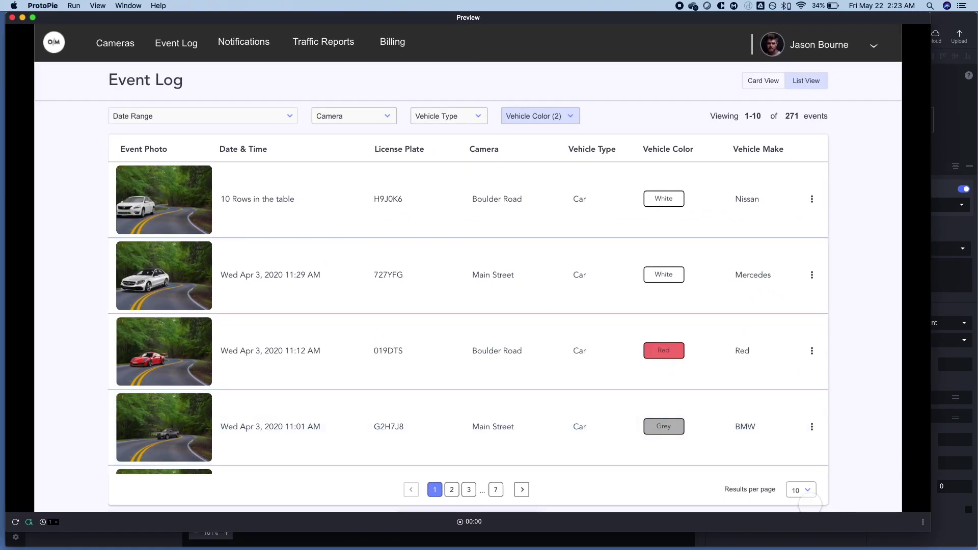
left_click(800, 489)
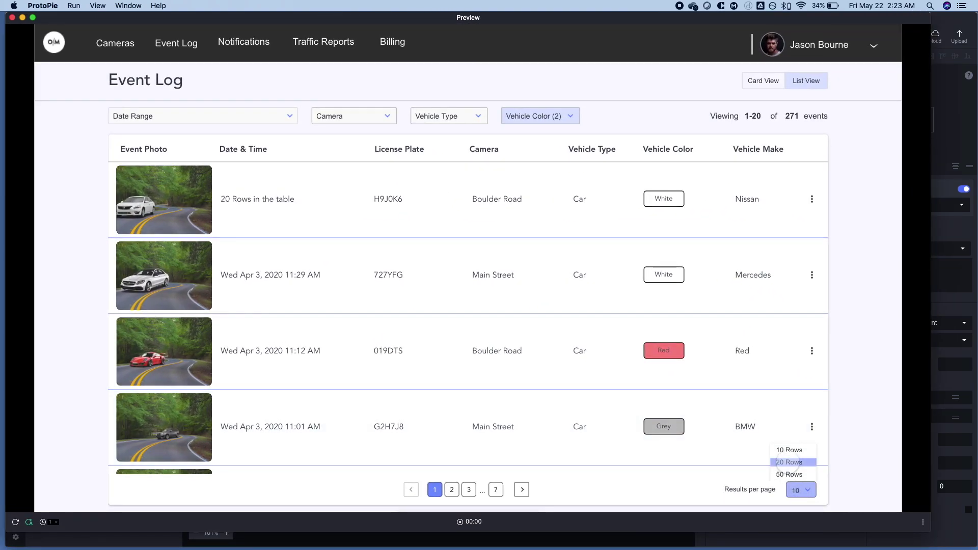
left_click(787, 461)
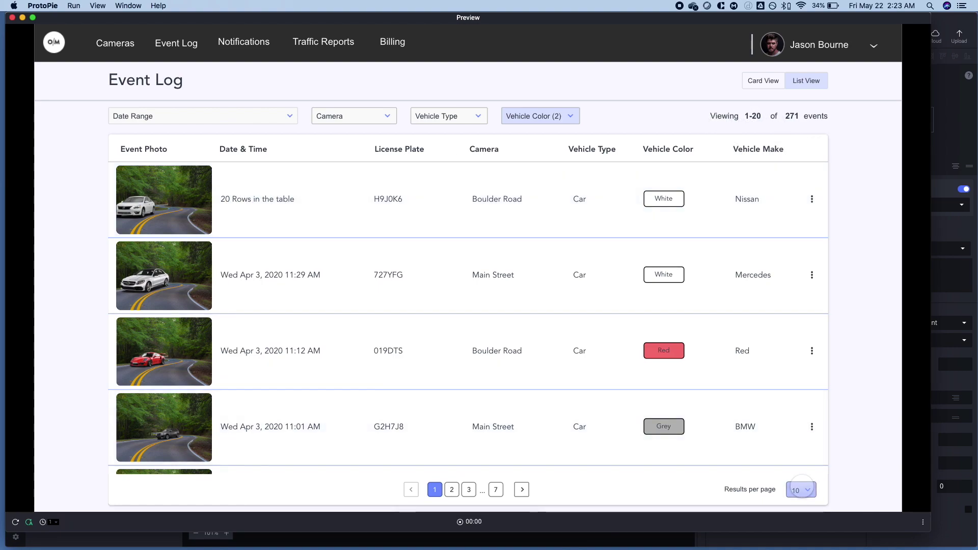
left_click(801, 491)
left_click(791, 474)
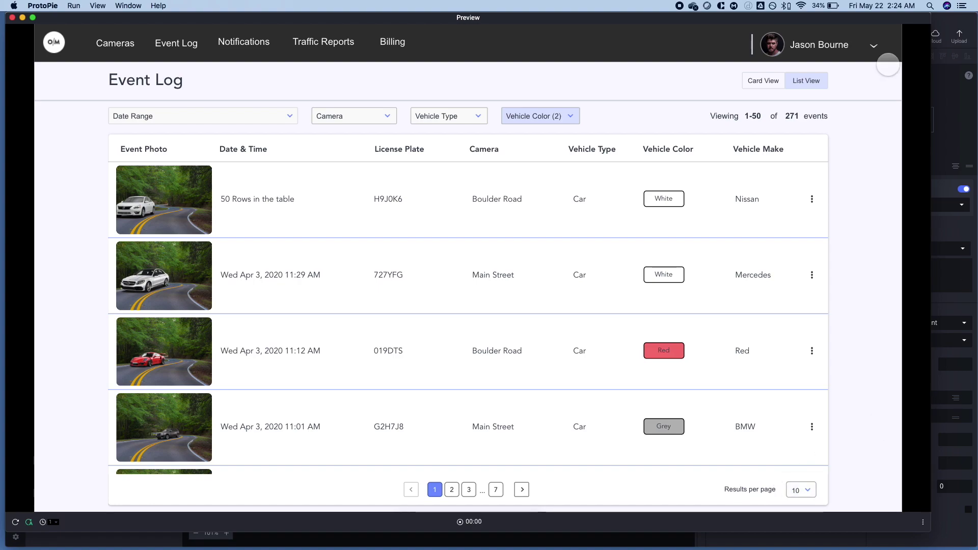
key("super+w")
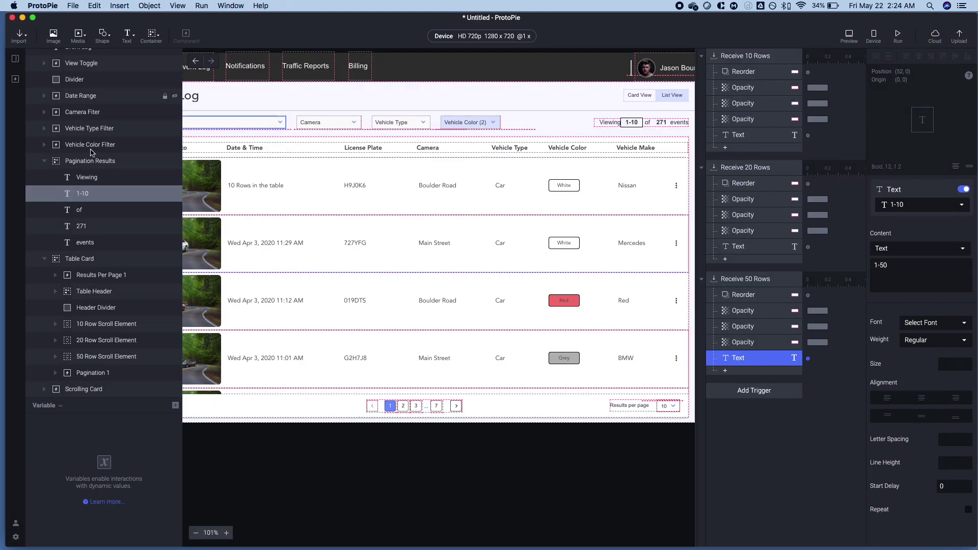
In the results-per-page master component, add a Text response to Tap 10 Rows
right_click(89, 274)
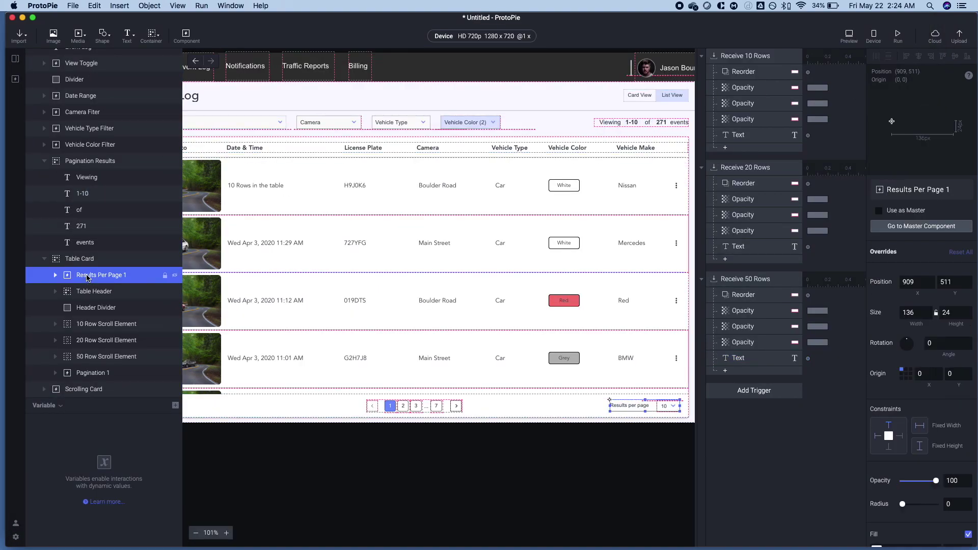
left_click(144, 290)
left_click(739, 168)
left_click(725, 180)
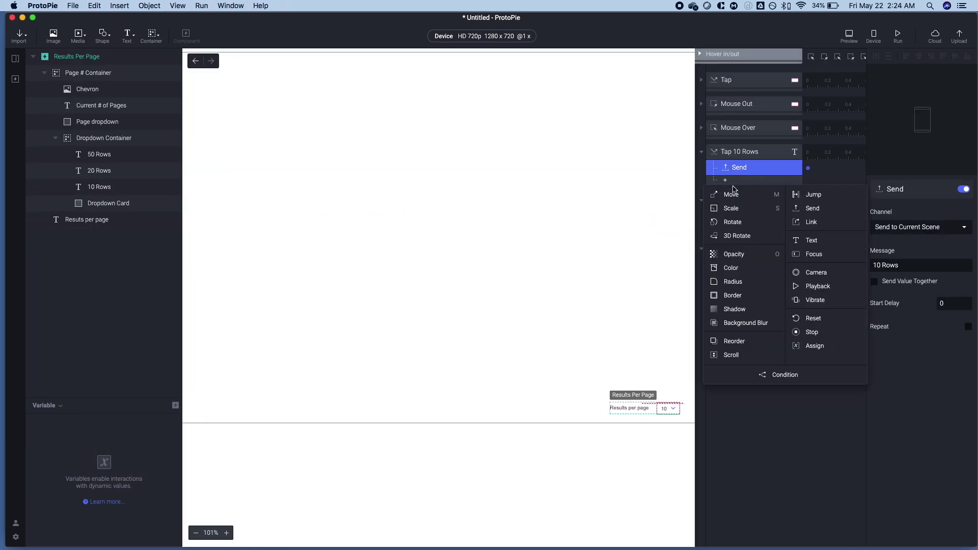
left_click(811, 240)
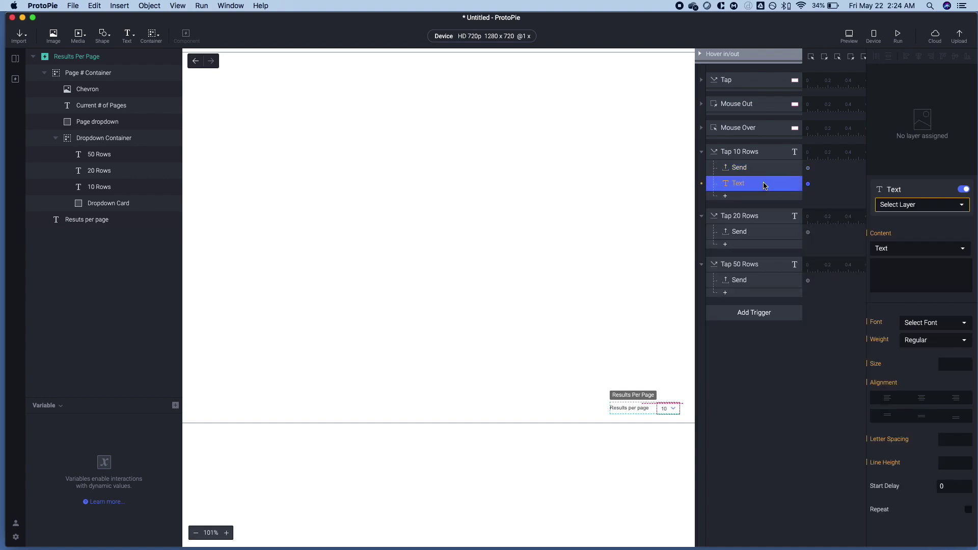
Paste the Text response into Tap 20 Rows and Tap 50 Rows
left_click(744, 233)
key("cmd+v")
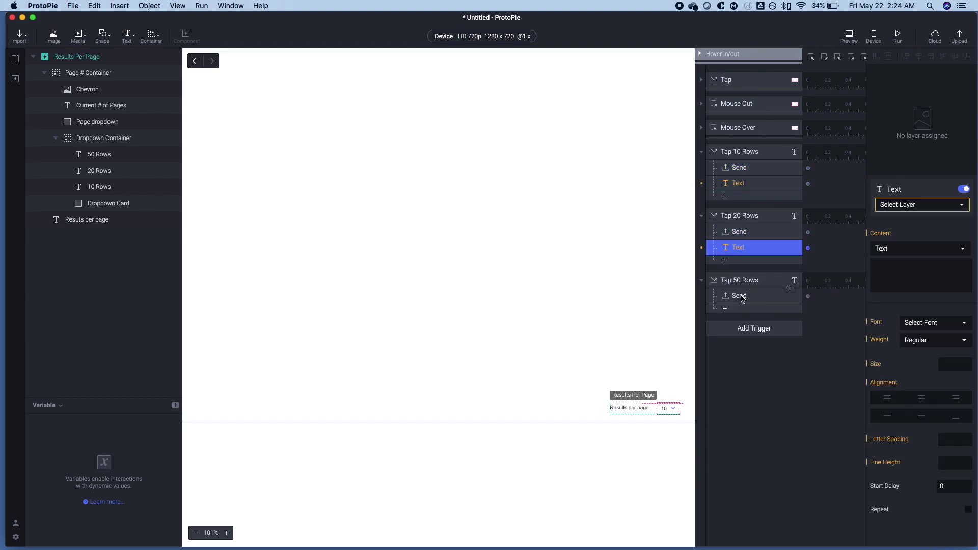
left_click(743, 297)
key("super+v")
left_click(741, 249)
Point the Tap 10 Rows Text response at the Current # of Pages label
left_click(741, 183)
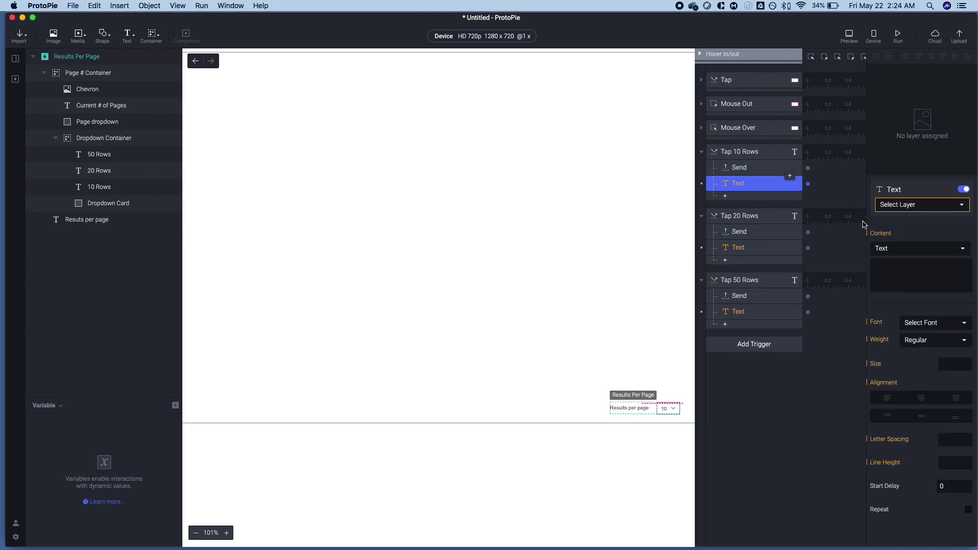
left_click(902, 205)
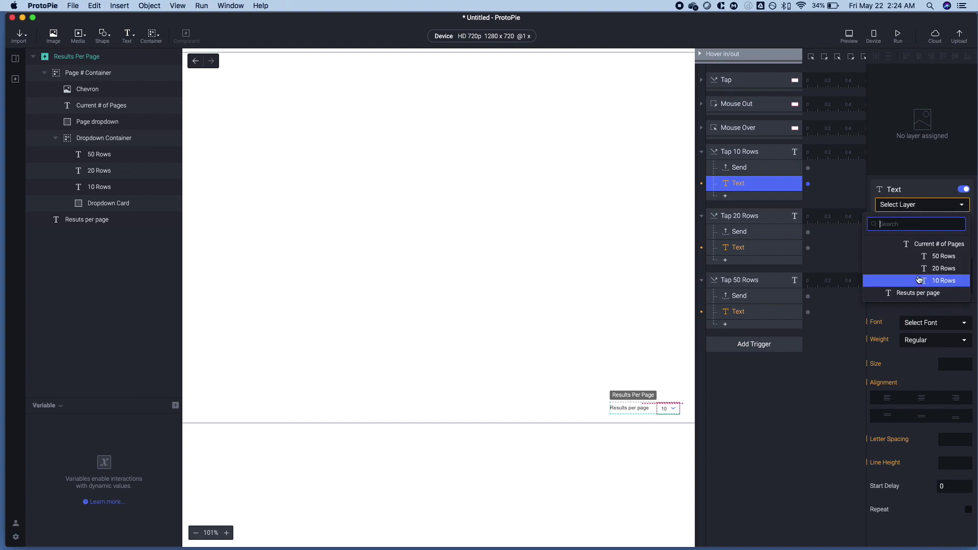
left_click(922, 245)
left_click(916, 271)
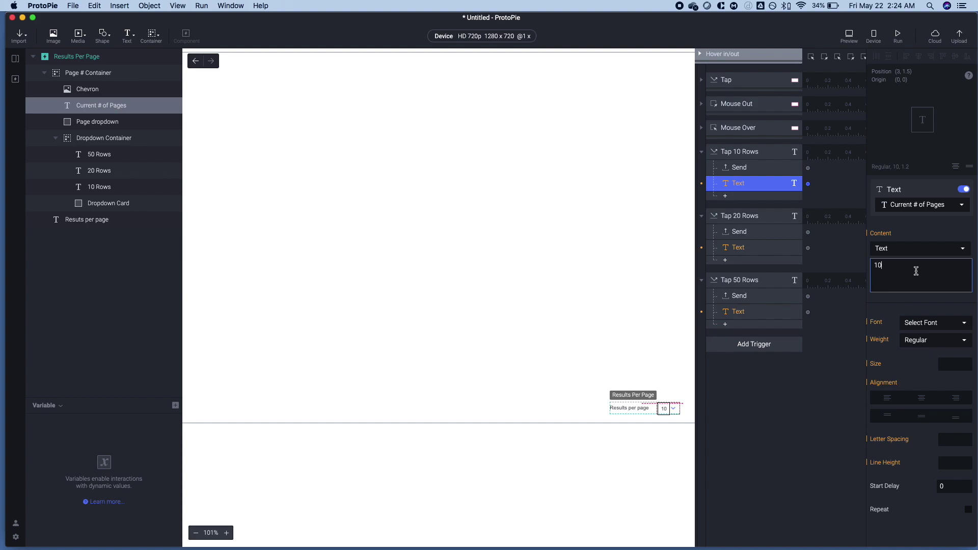
Target Current # of Pages with the Tap 20 Rows and Tap 50 Rows Text responses
left_click(738, 248)
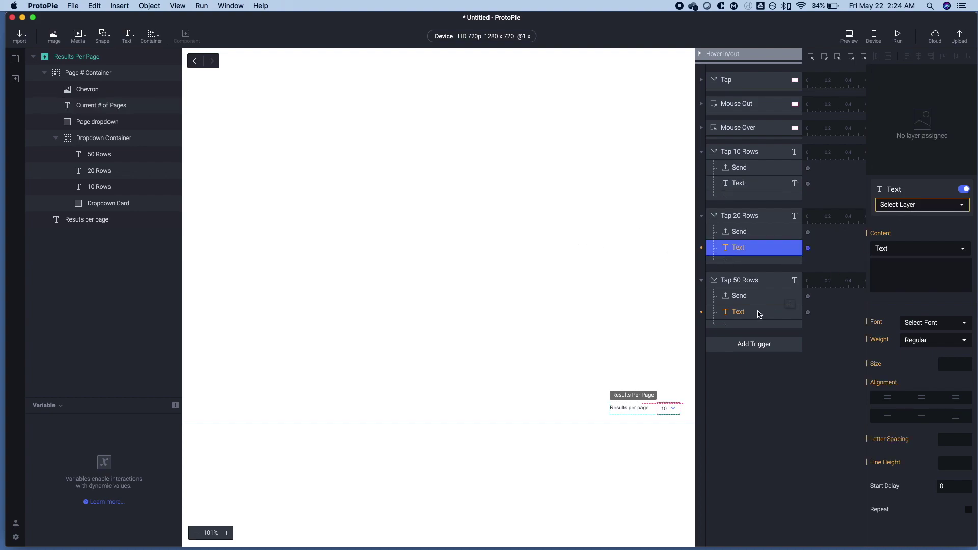
left_click(797, 308, "shift")
left_click(901, 211)
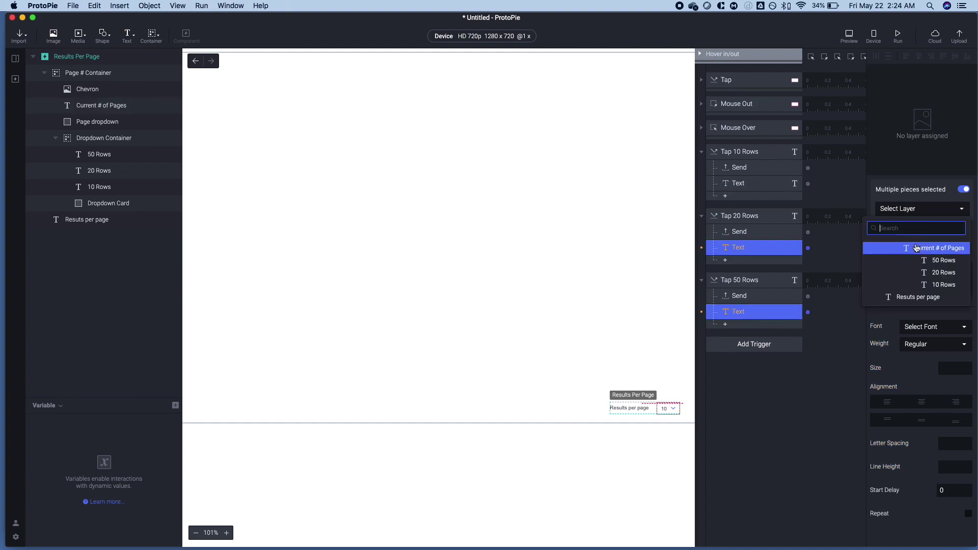
left_click(912, 246)
left_click(907, 272)
left_click(761, 312)
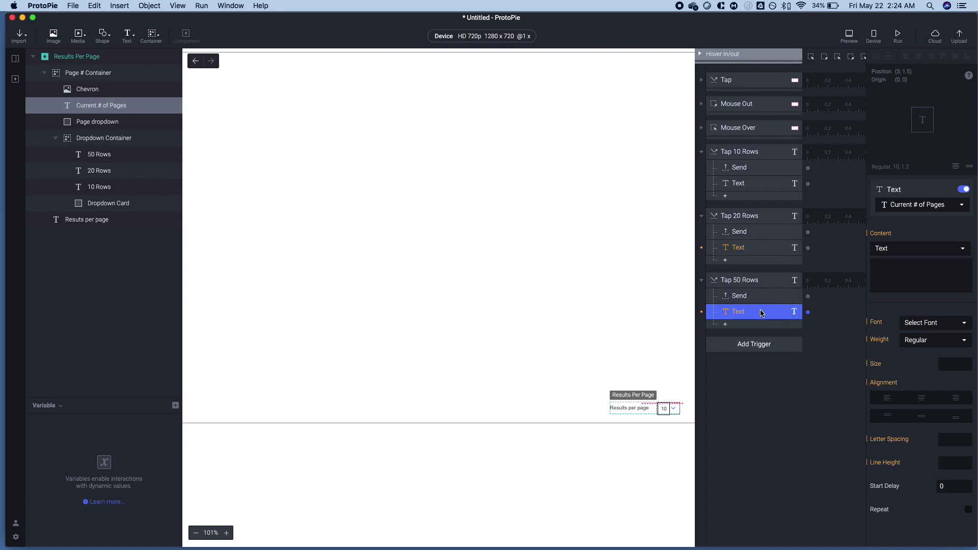
Set the Tap 20 Rows text to 20 and Tap 50 Rows text to 50, then run Preview
left_click(755, 253)
left_click(880, 280)
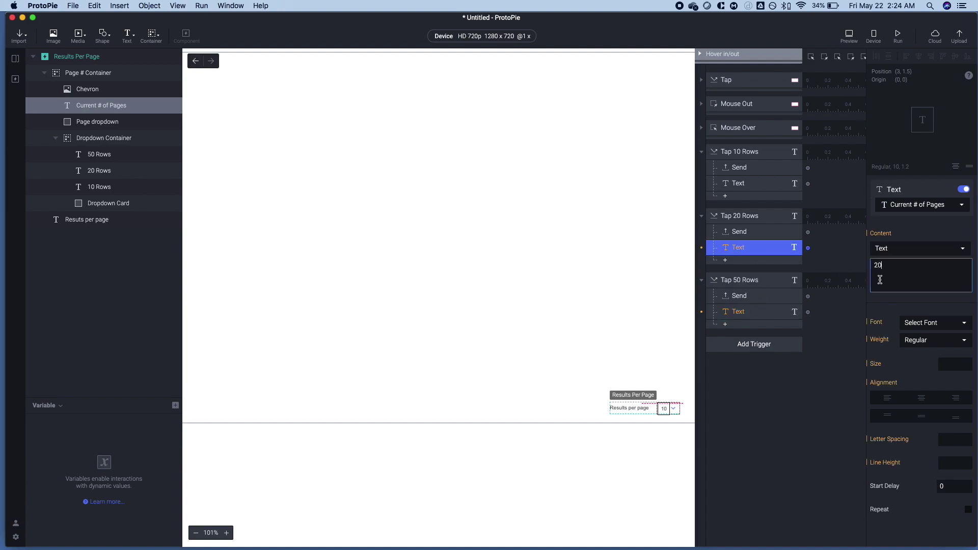
left_click(733, 313)
left_click(909, 262)
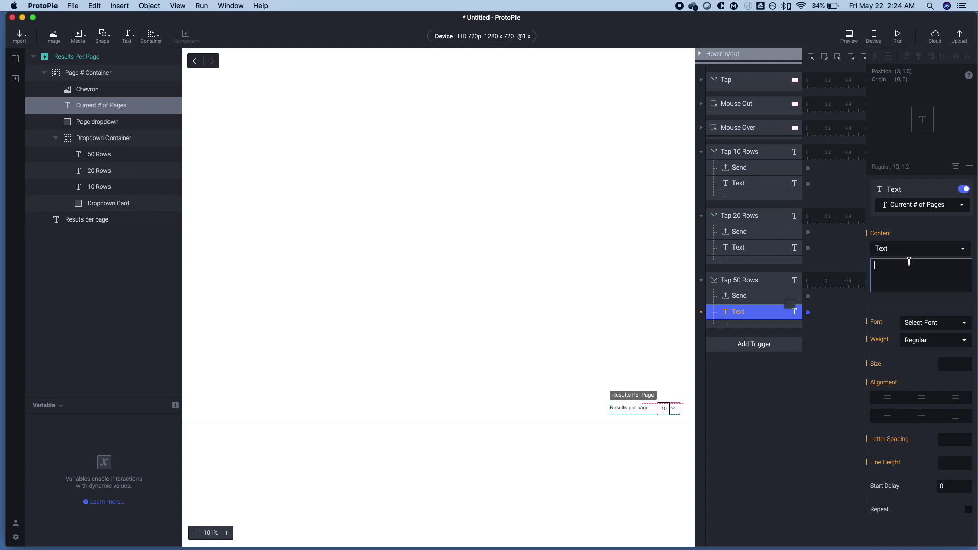
type("50")
key("Tab")
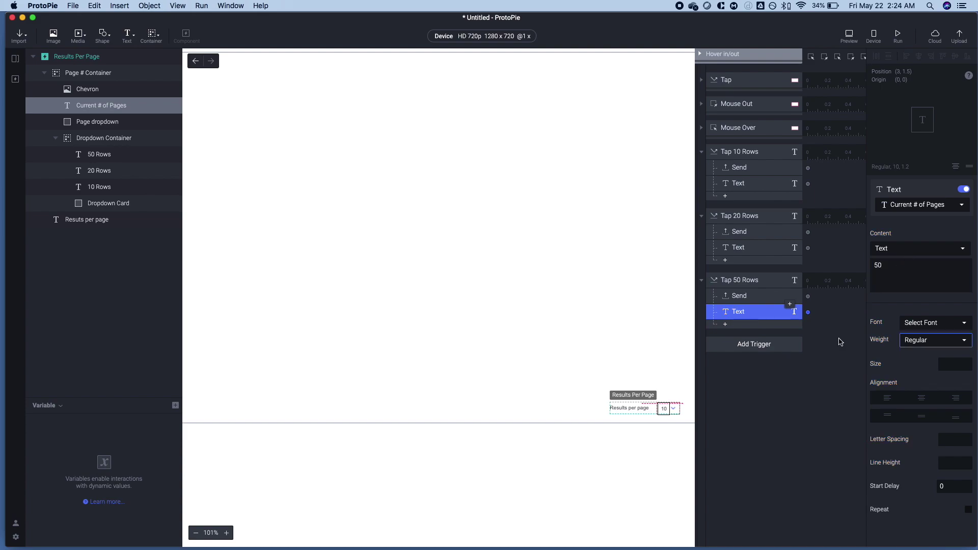
left_click(806, 203)
left_click(848, 36)
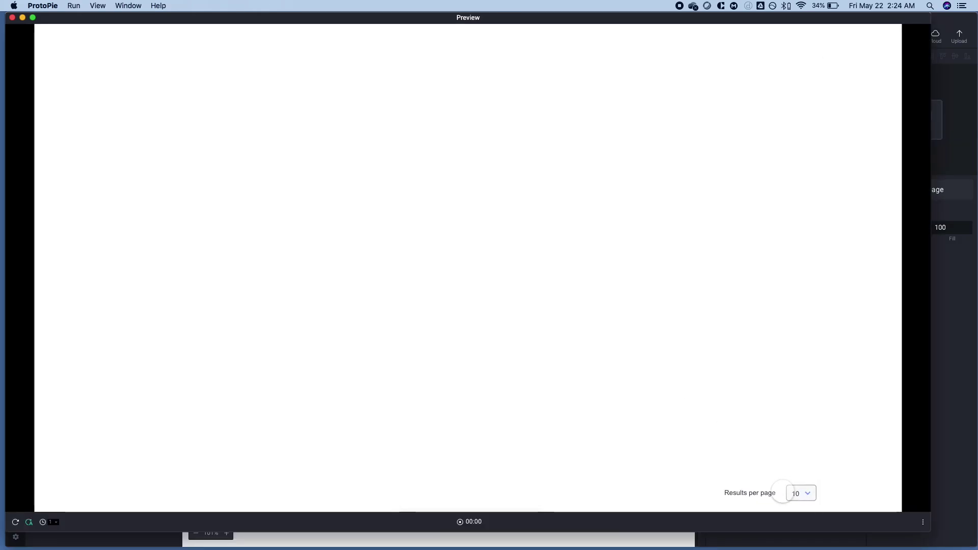
In Preview, pick 20 then 50 rows per page, then return to the editor and select Dropdown Container
left_click(805, 494)
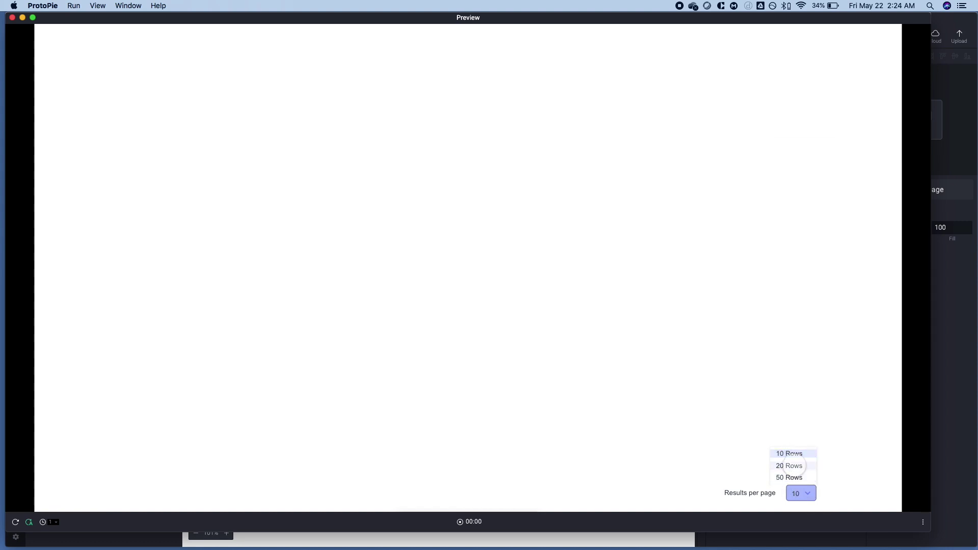
left_click(791, 467)
left_click(790, 478)
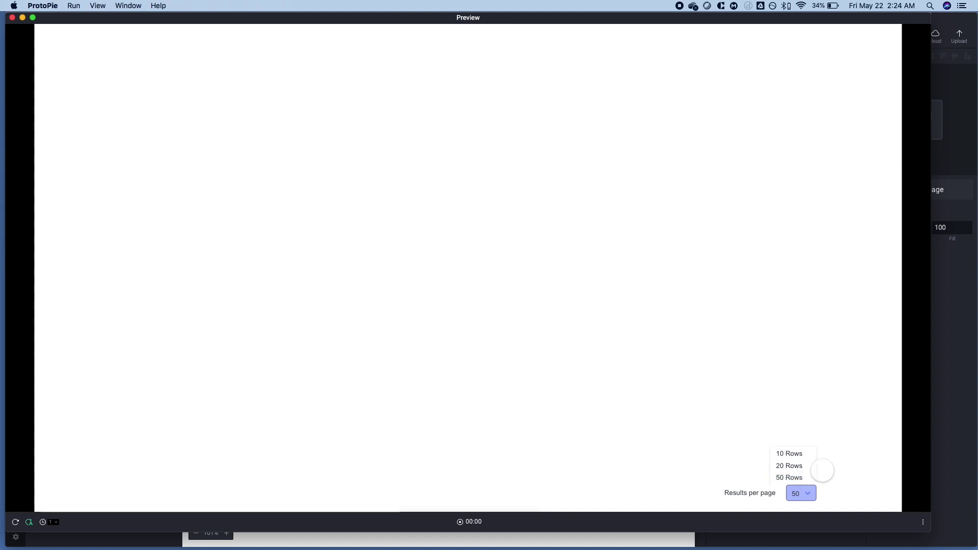
left_click(802, 493)
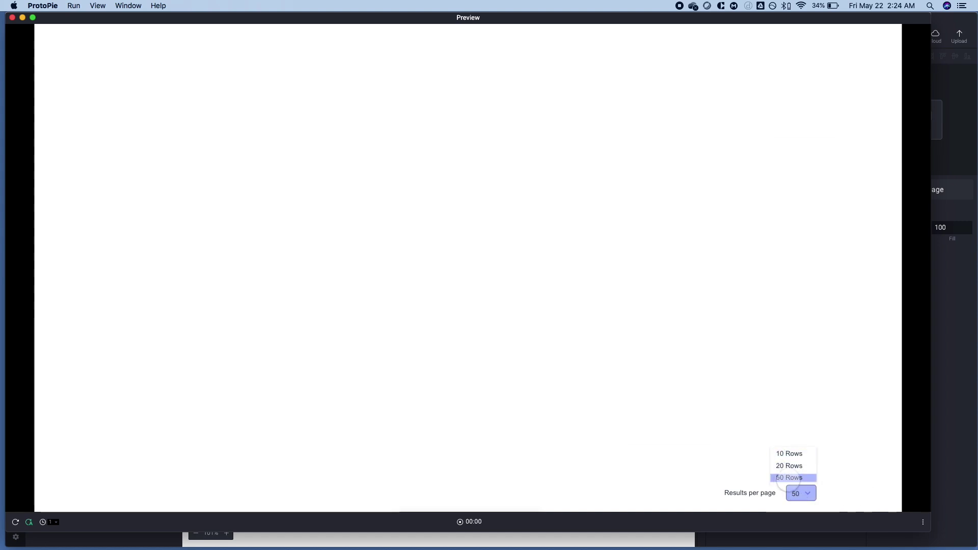
left_click(792, 477)
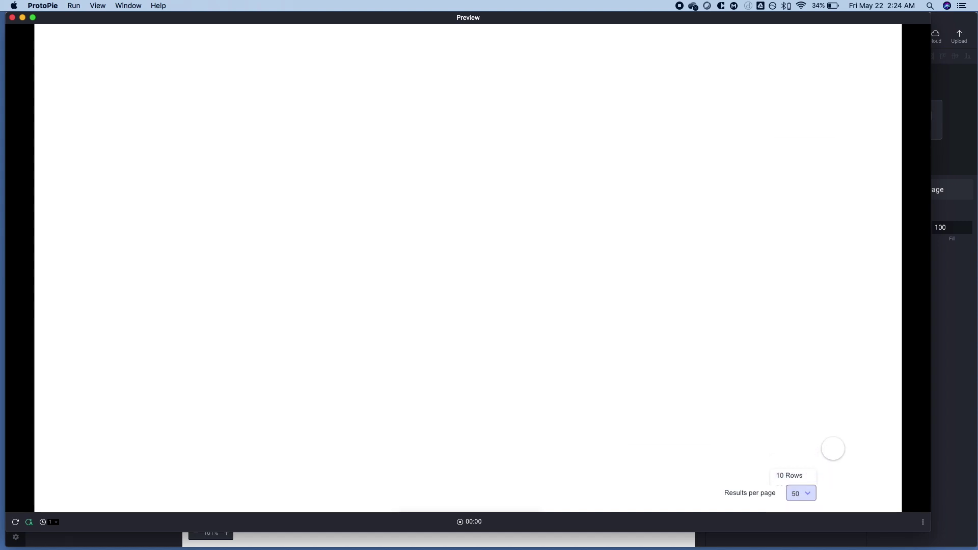
left_click(946, 286)
left_click(117, 142)
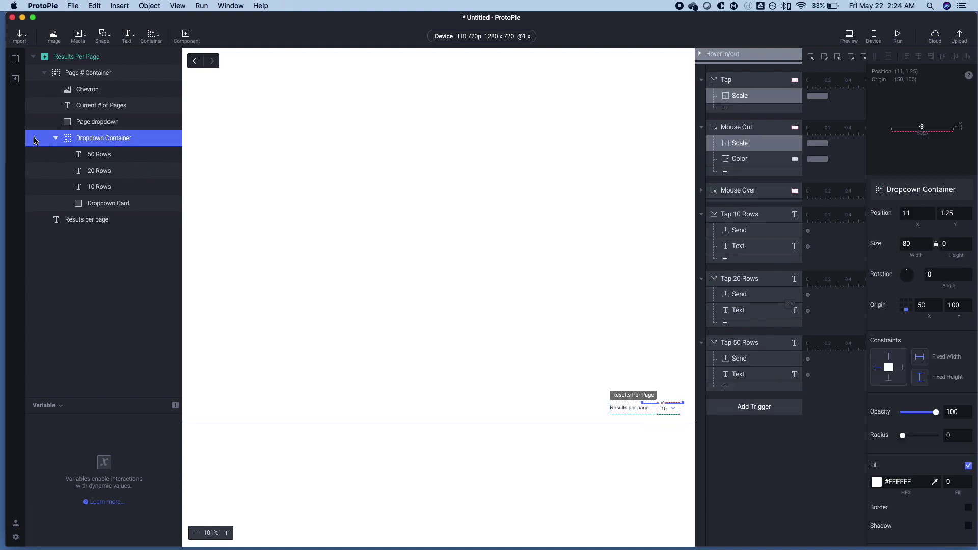
Collapse Dropdown Container and drag it out of Page # Container to the component's top level
left_click(54, 139)
left_click(54, 138)
left_click(86, 77)
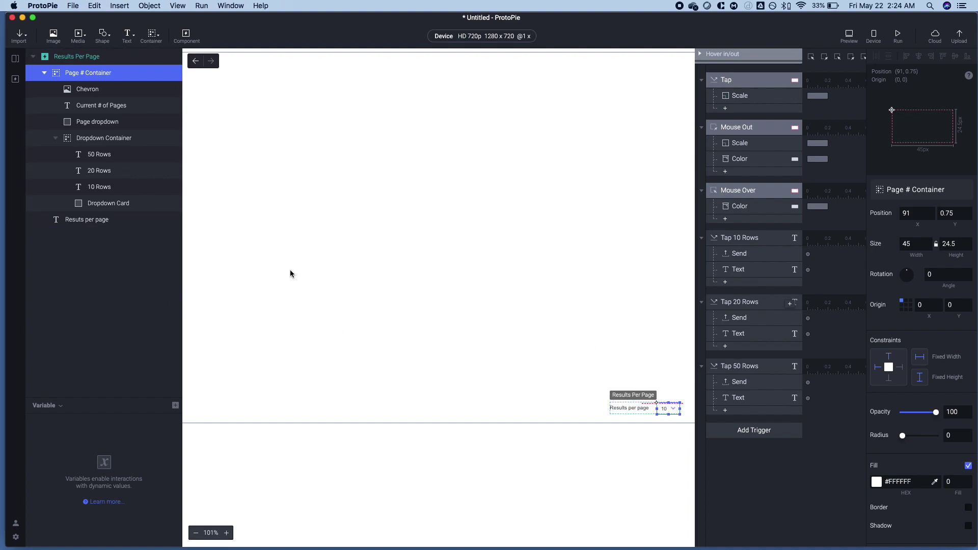
left_click(55, 138)
left_click_drag(69, 140, 45, 153)
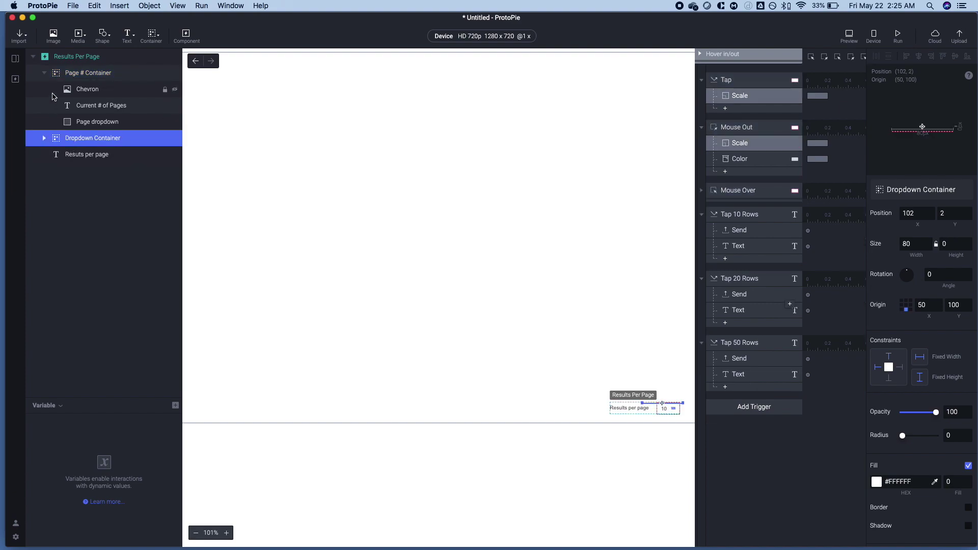
left_click(69, 74)
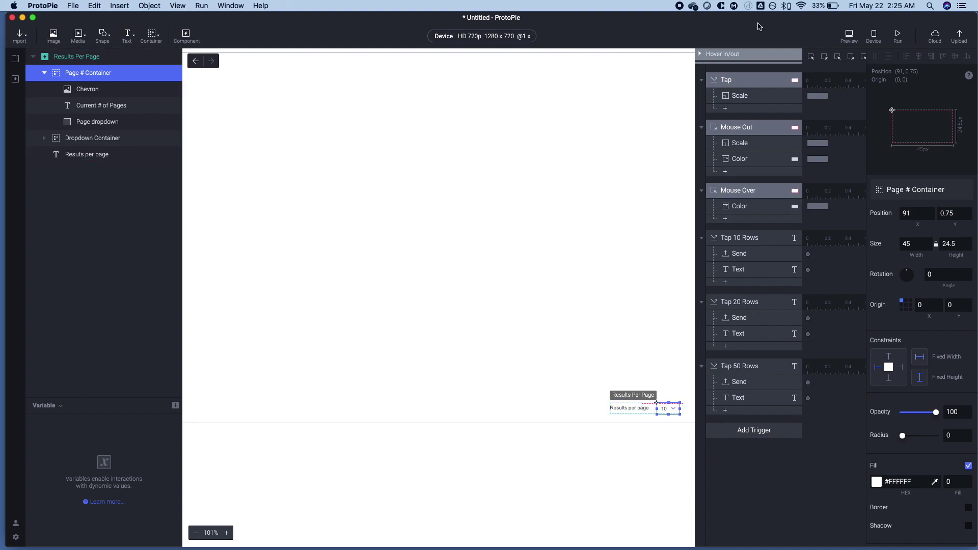
left_click(852, 37)
left_click(801, 494)
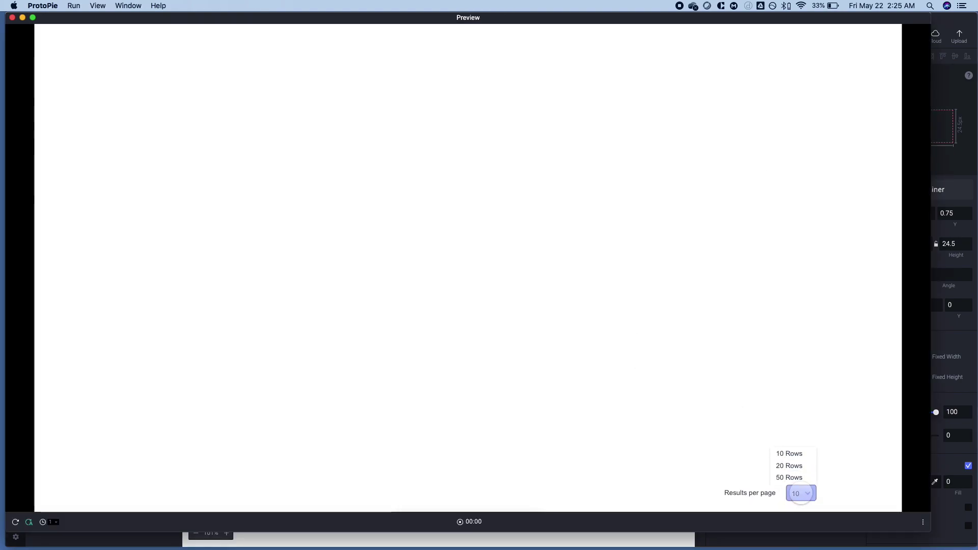
left_click(802, 493)
left_click(801, 493)
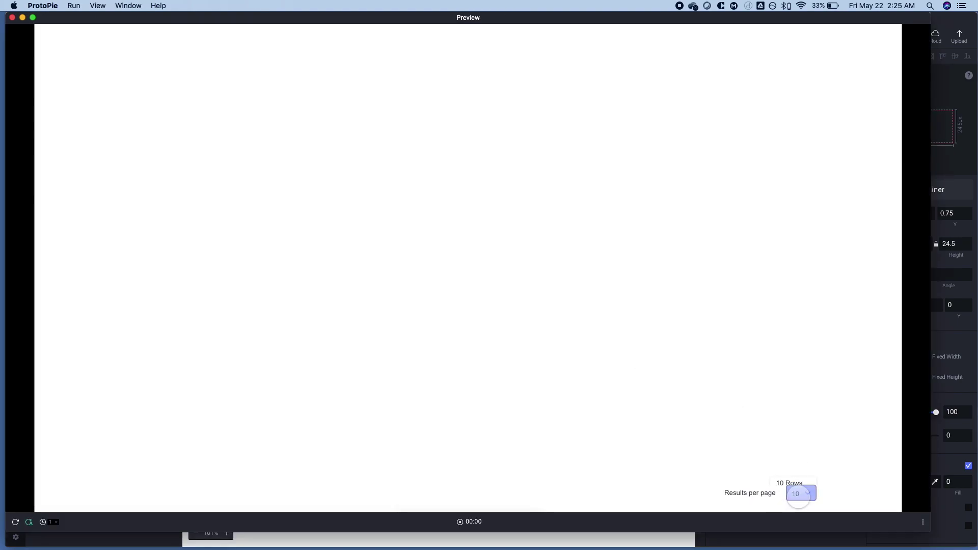
left_click(801, 493)
left_click(801, 493)
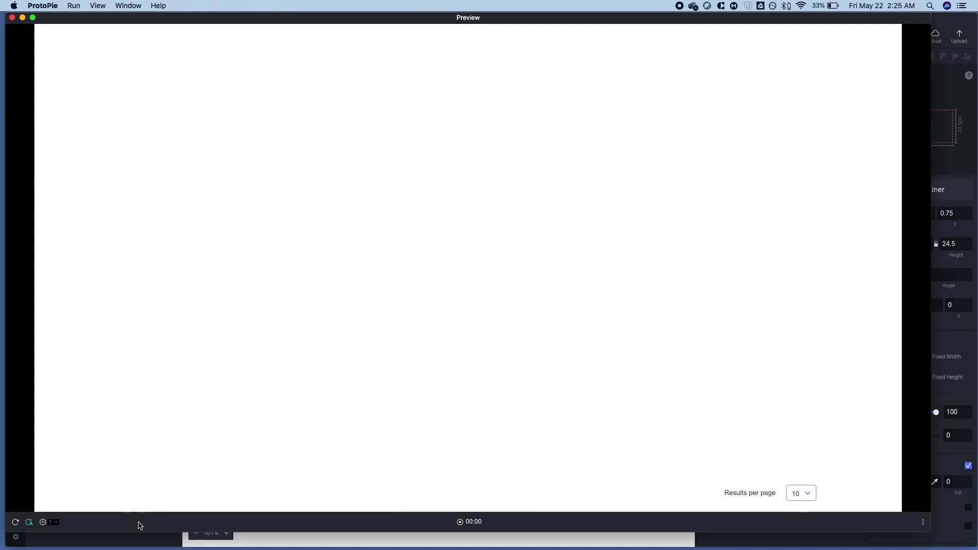
key("super+w")
left_click_drag(74, 139, 105, 131)
left_click(65, 77)
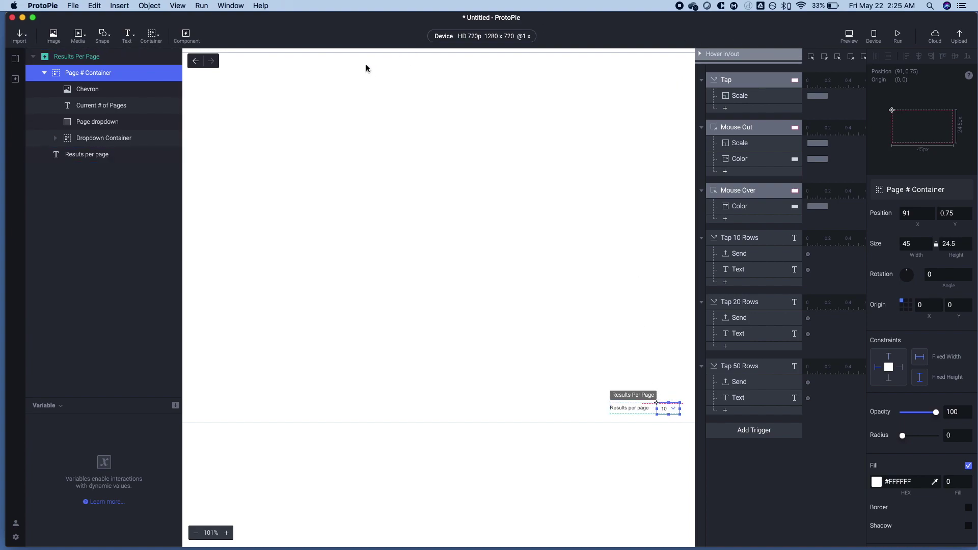
Switch to the Event Log scene (Scene 1) and start Preview
left_click(15, 76)
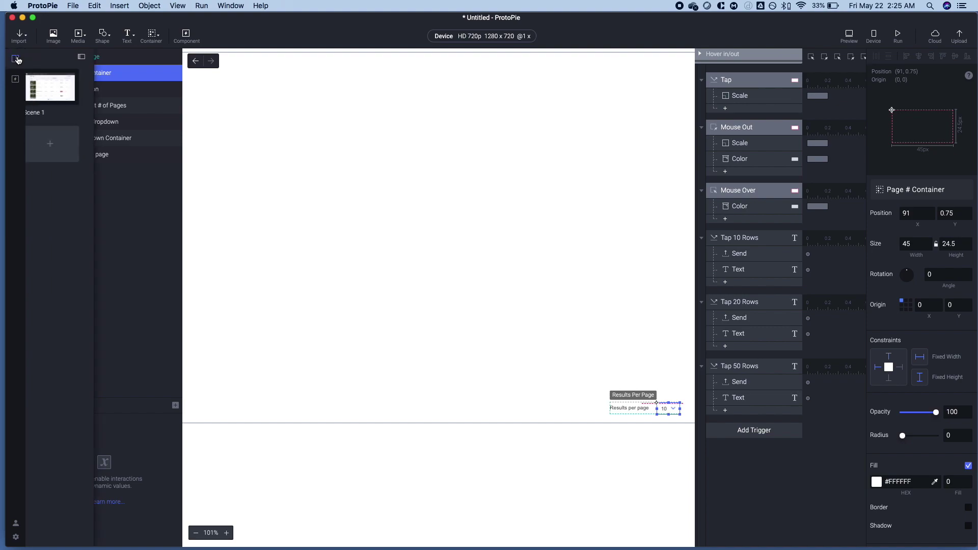
left_click(53, 85)
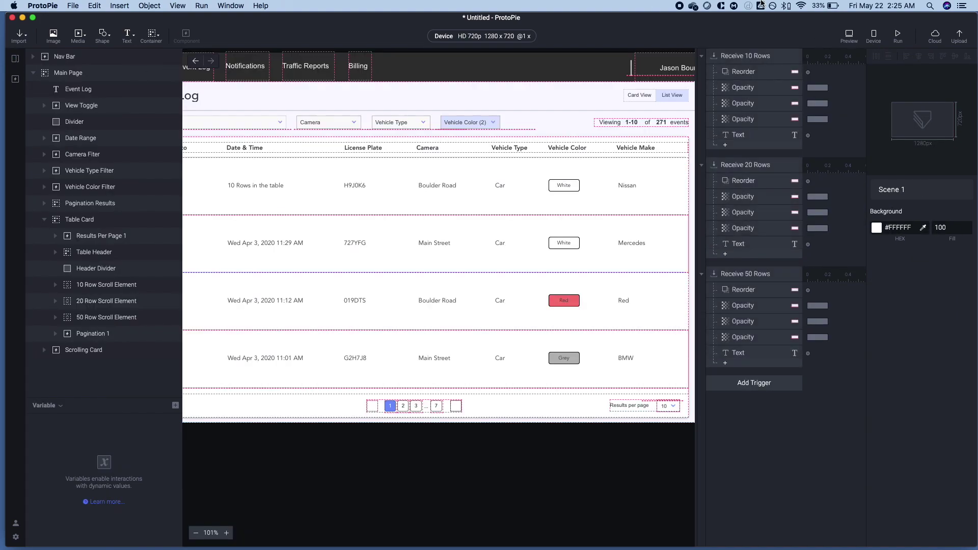
left_click(53, 91)
left_click(849, 35)
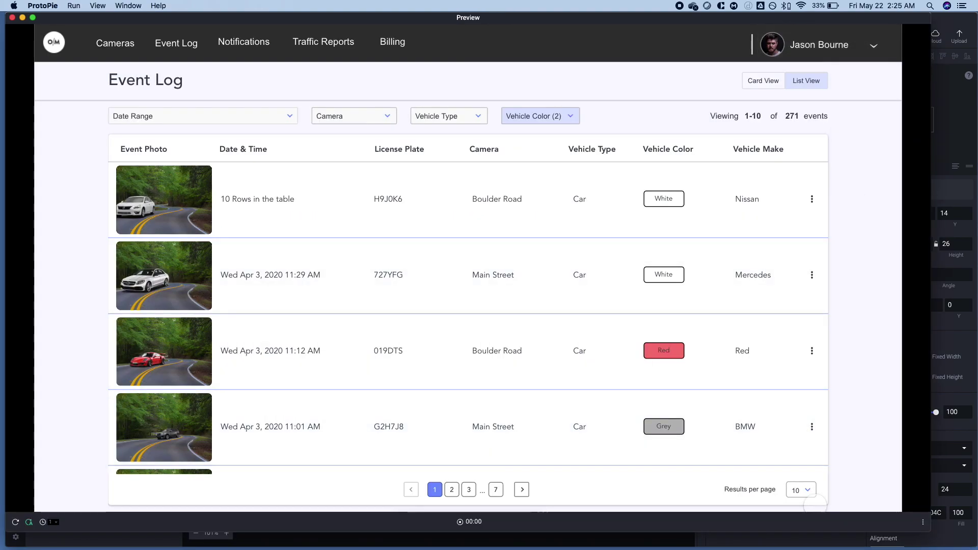
Choose 50, then 20, then 10 rows per page, scrolling the table to check each list
left_click(801, 490)
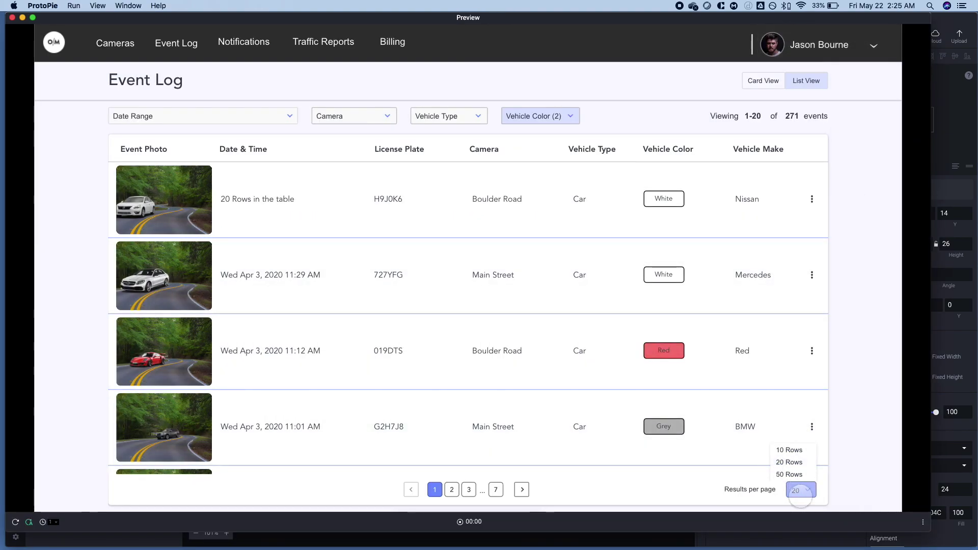
left_click(789, 474)
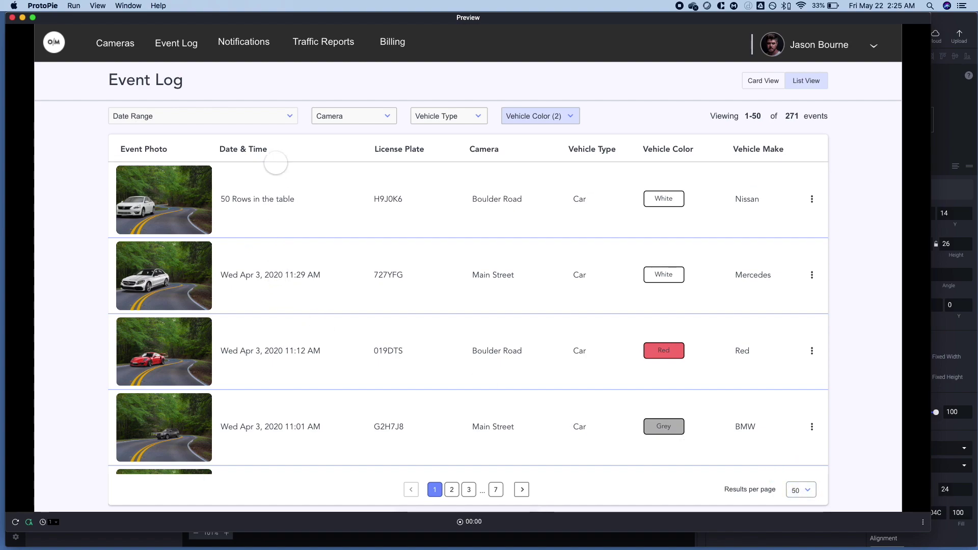
scroll(279, 214, "down", 10)
scroll(279, 227, "up", 10)
scroll(368, 199, "down", 5)
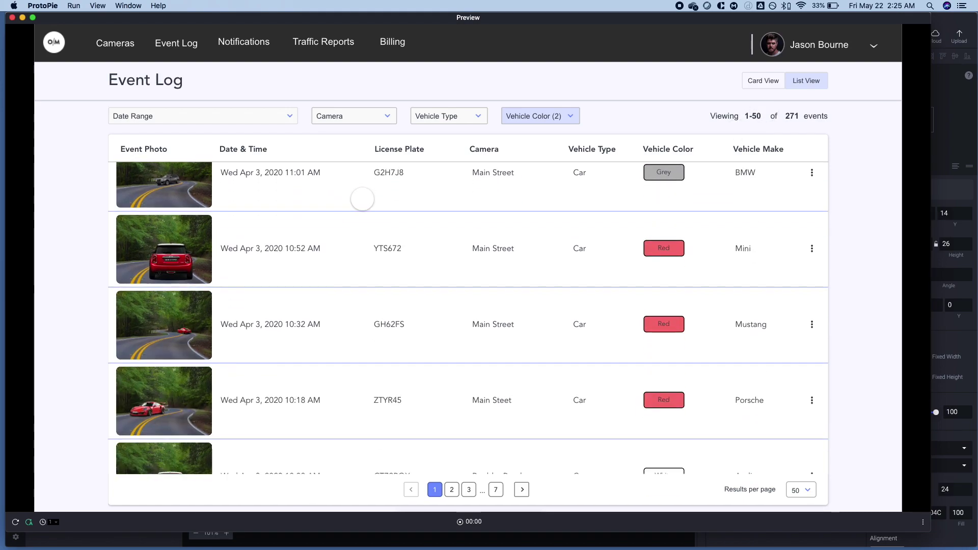
scroll(365, 197, "up", 5)
left_click(795, 491)
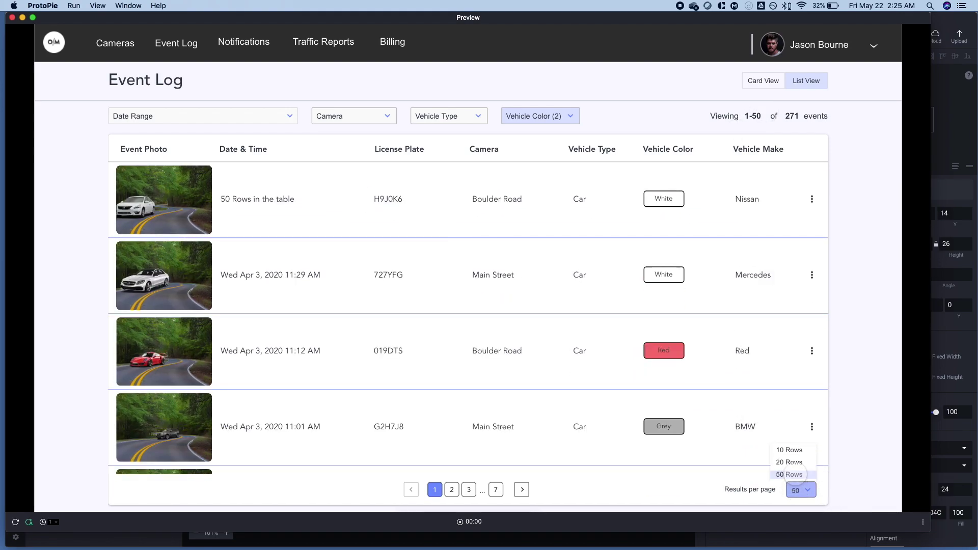
left_click(789, 463)
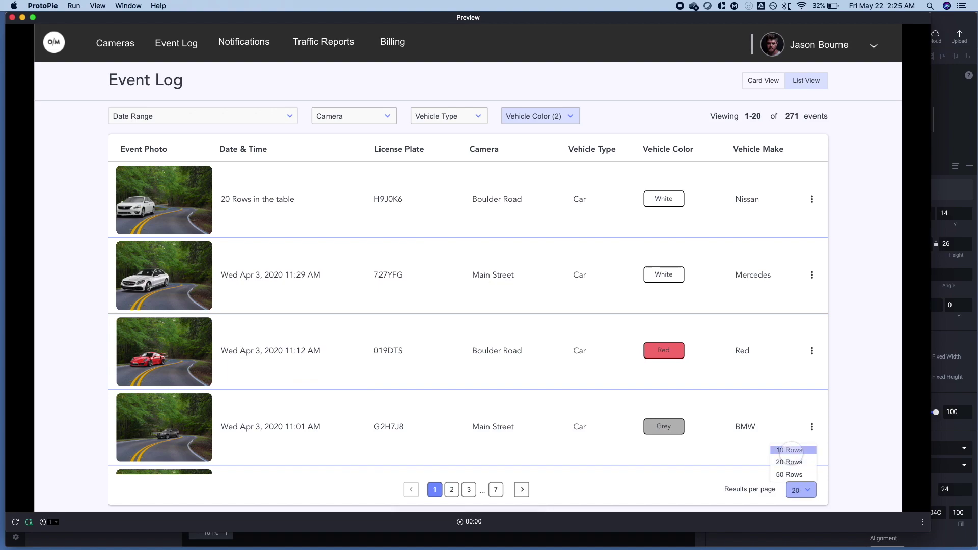
left_click(789, 450)
scroll(560, 392, "down", 10)
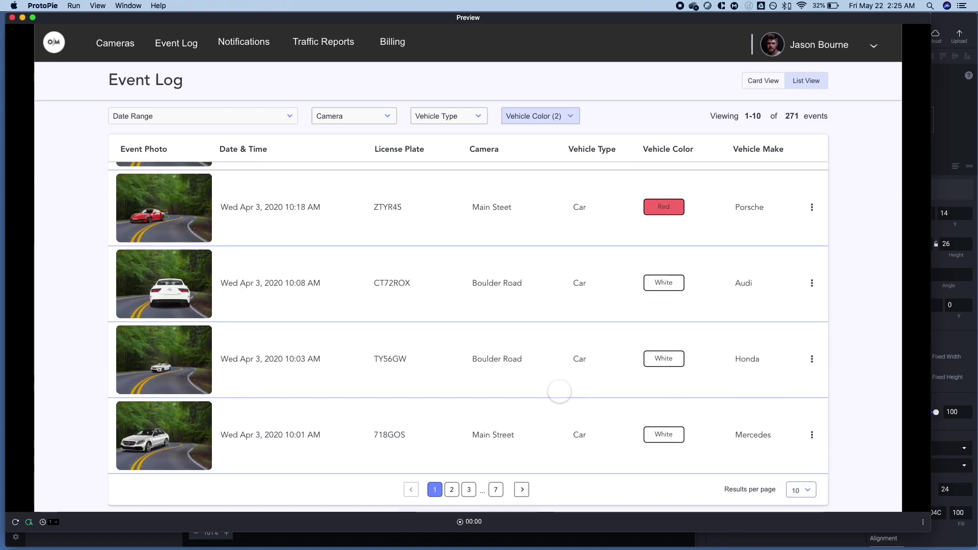
scroll(559, 391, "up", 10)
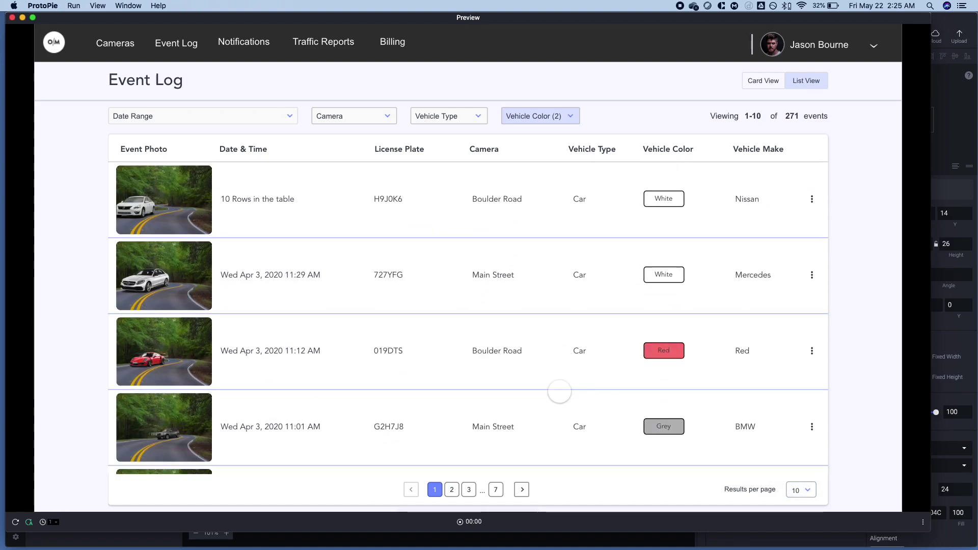